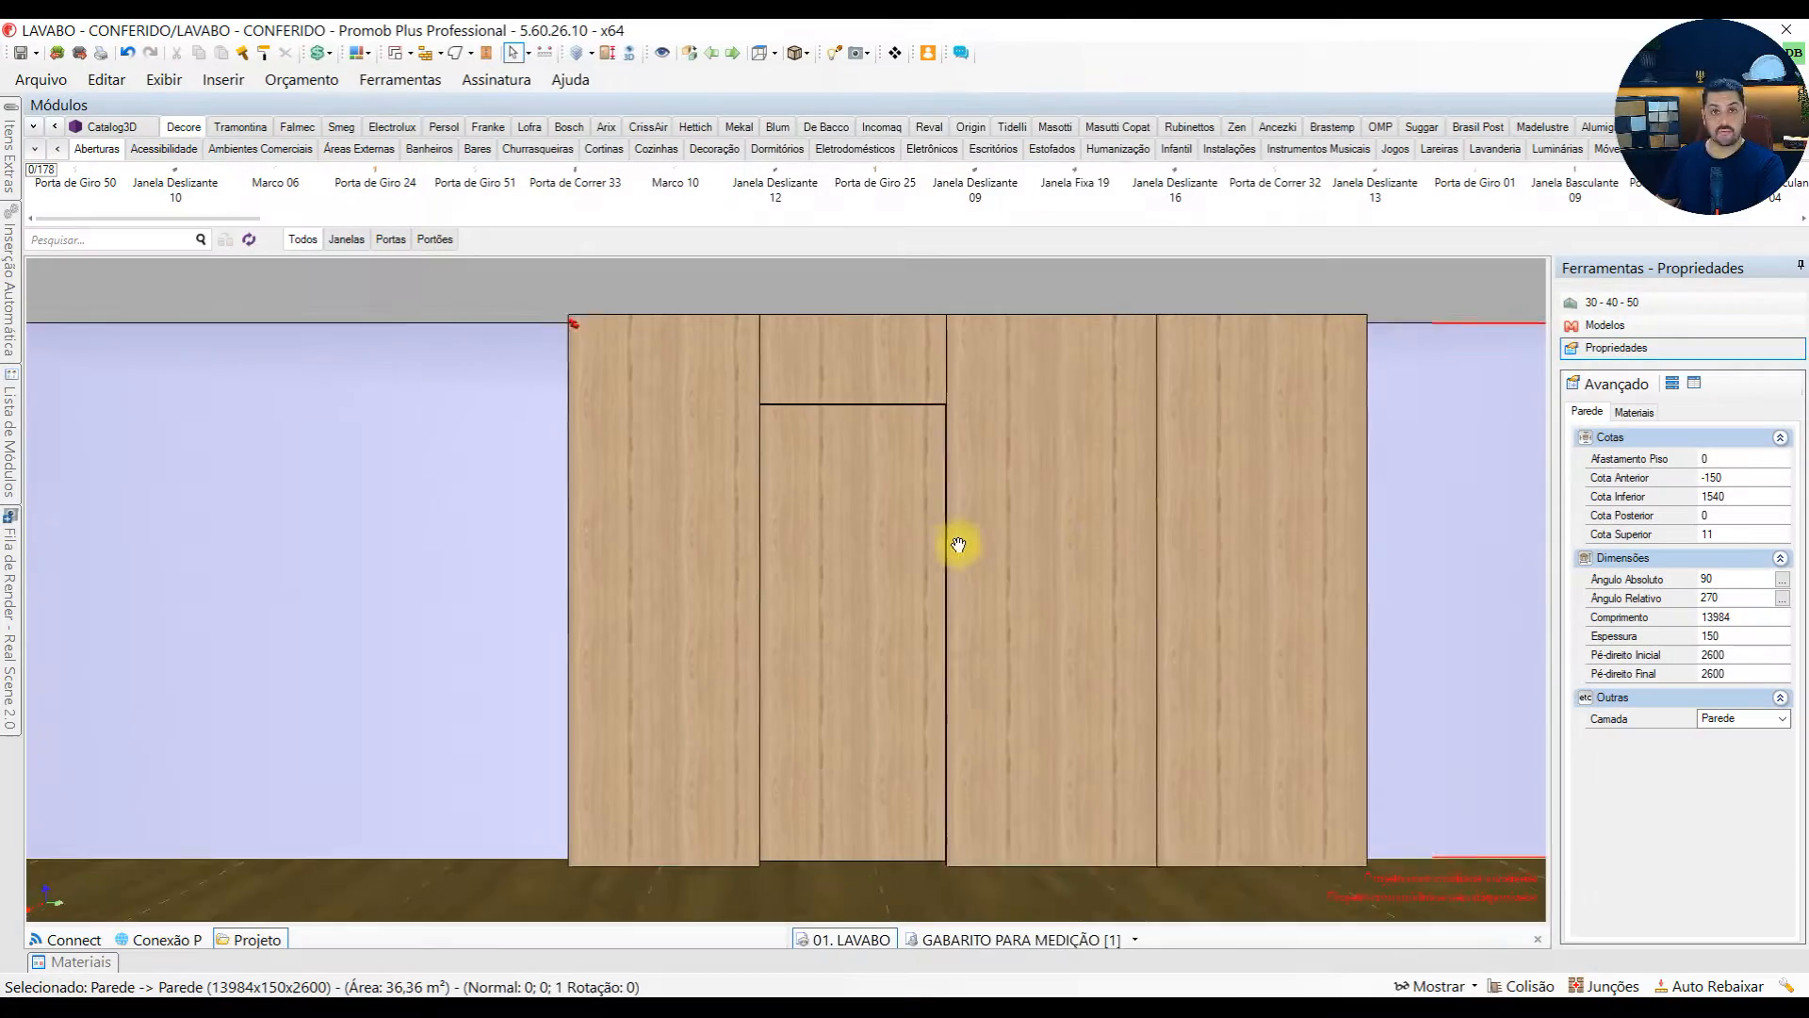
Inspect the wood wall cladding, selecting the tall panels beside the door and the short panel above it
middle_drag(958, 541, 829, 559)
scroll(698, 545, up, 1)
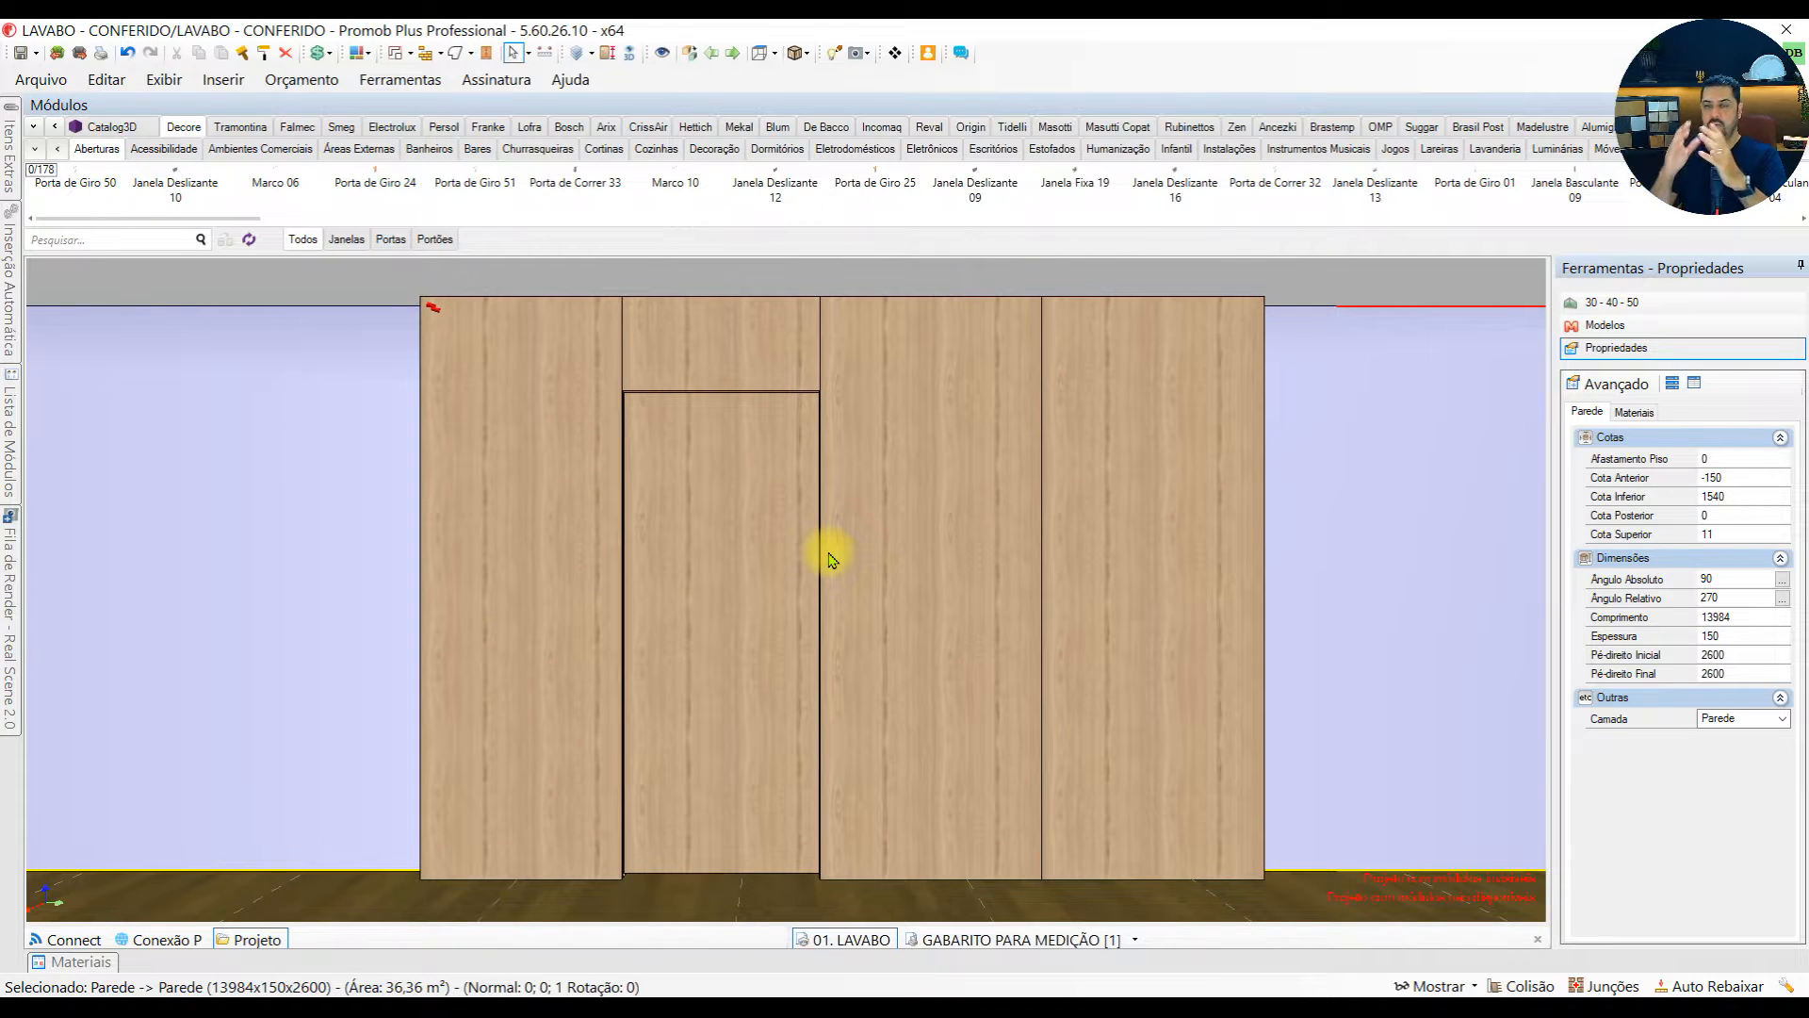
middle_drag(829, 560, 977, 566)
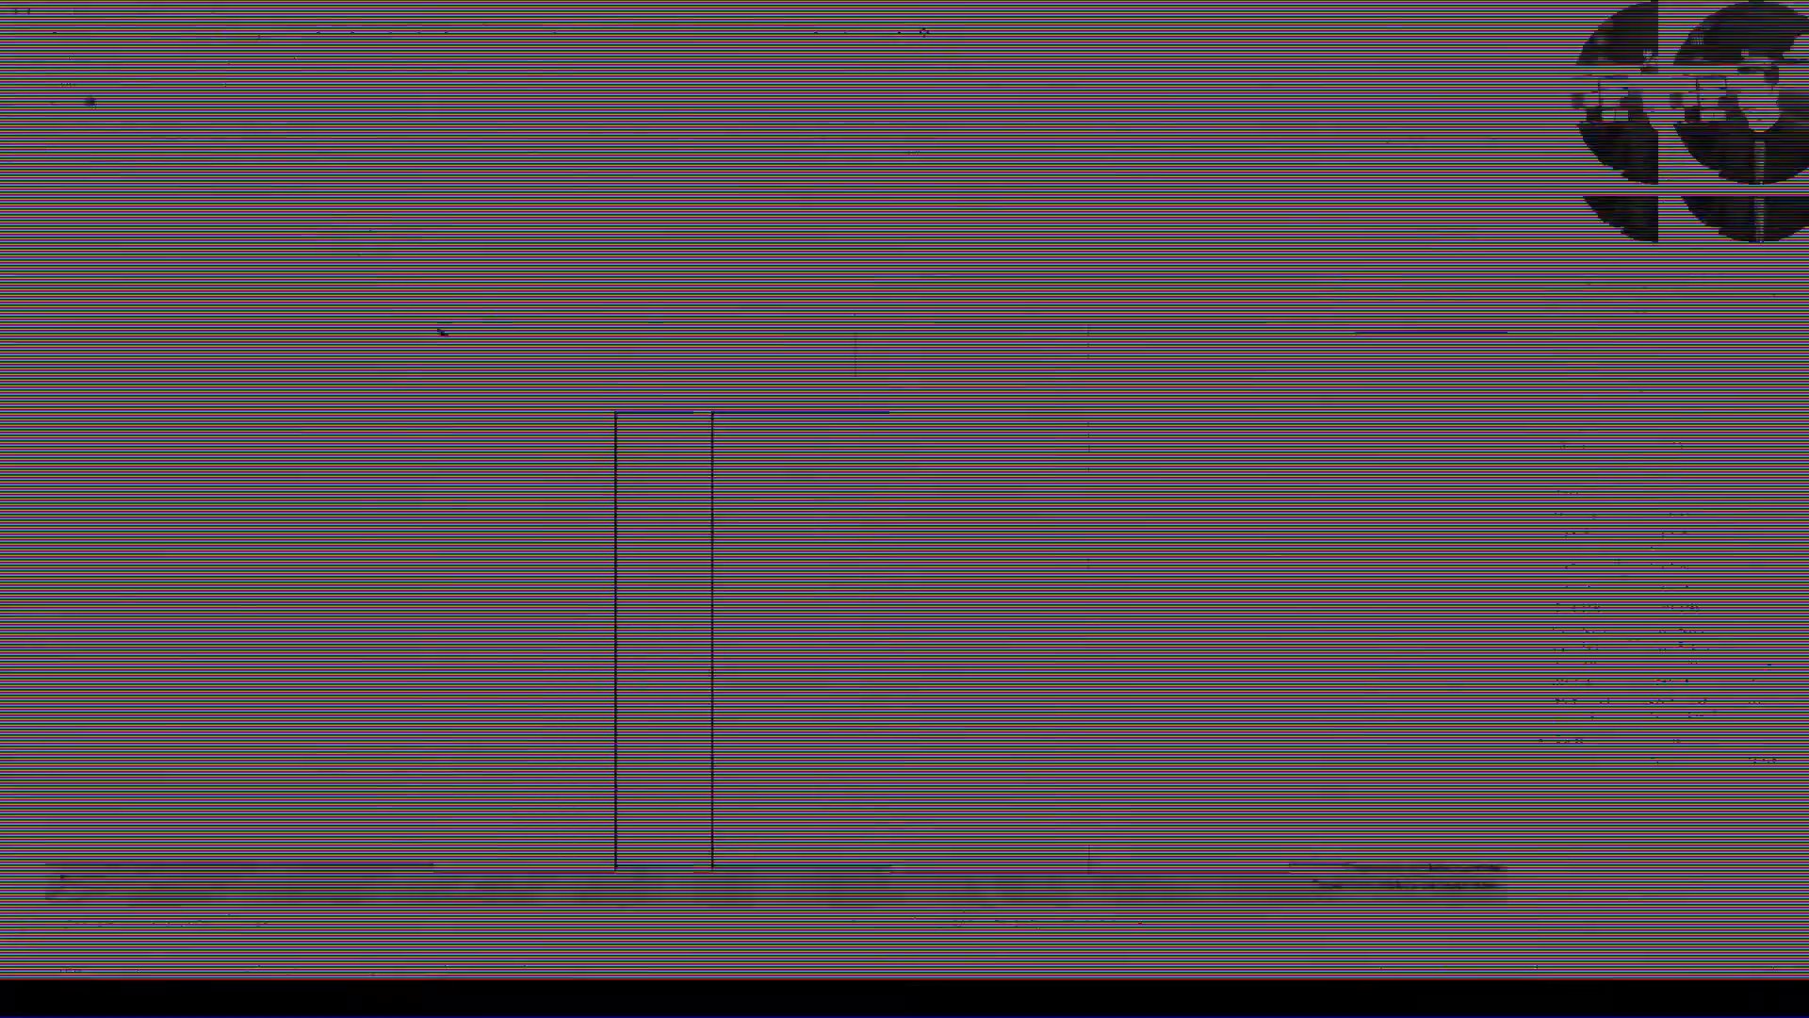
click(546, 375)
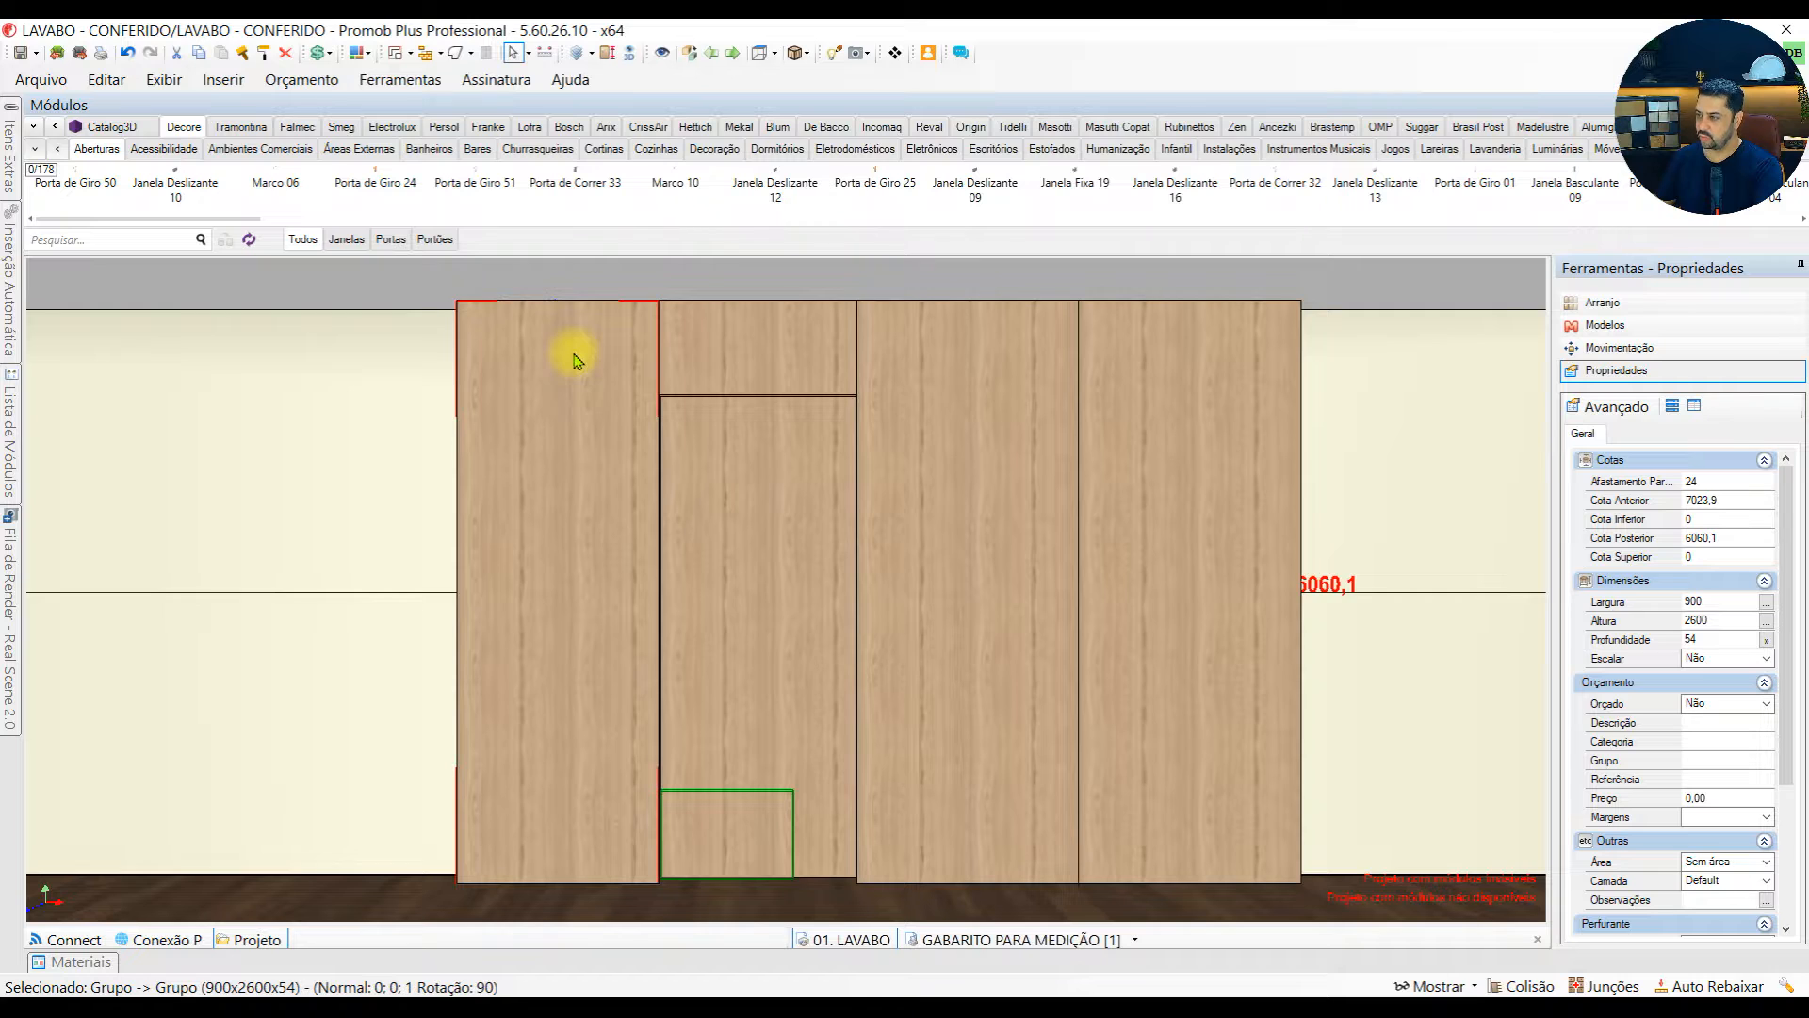
click(942, 387)
click(1173, 327)
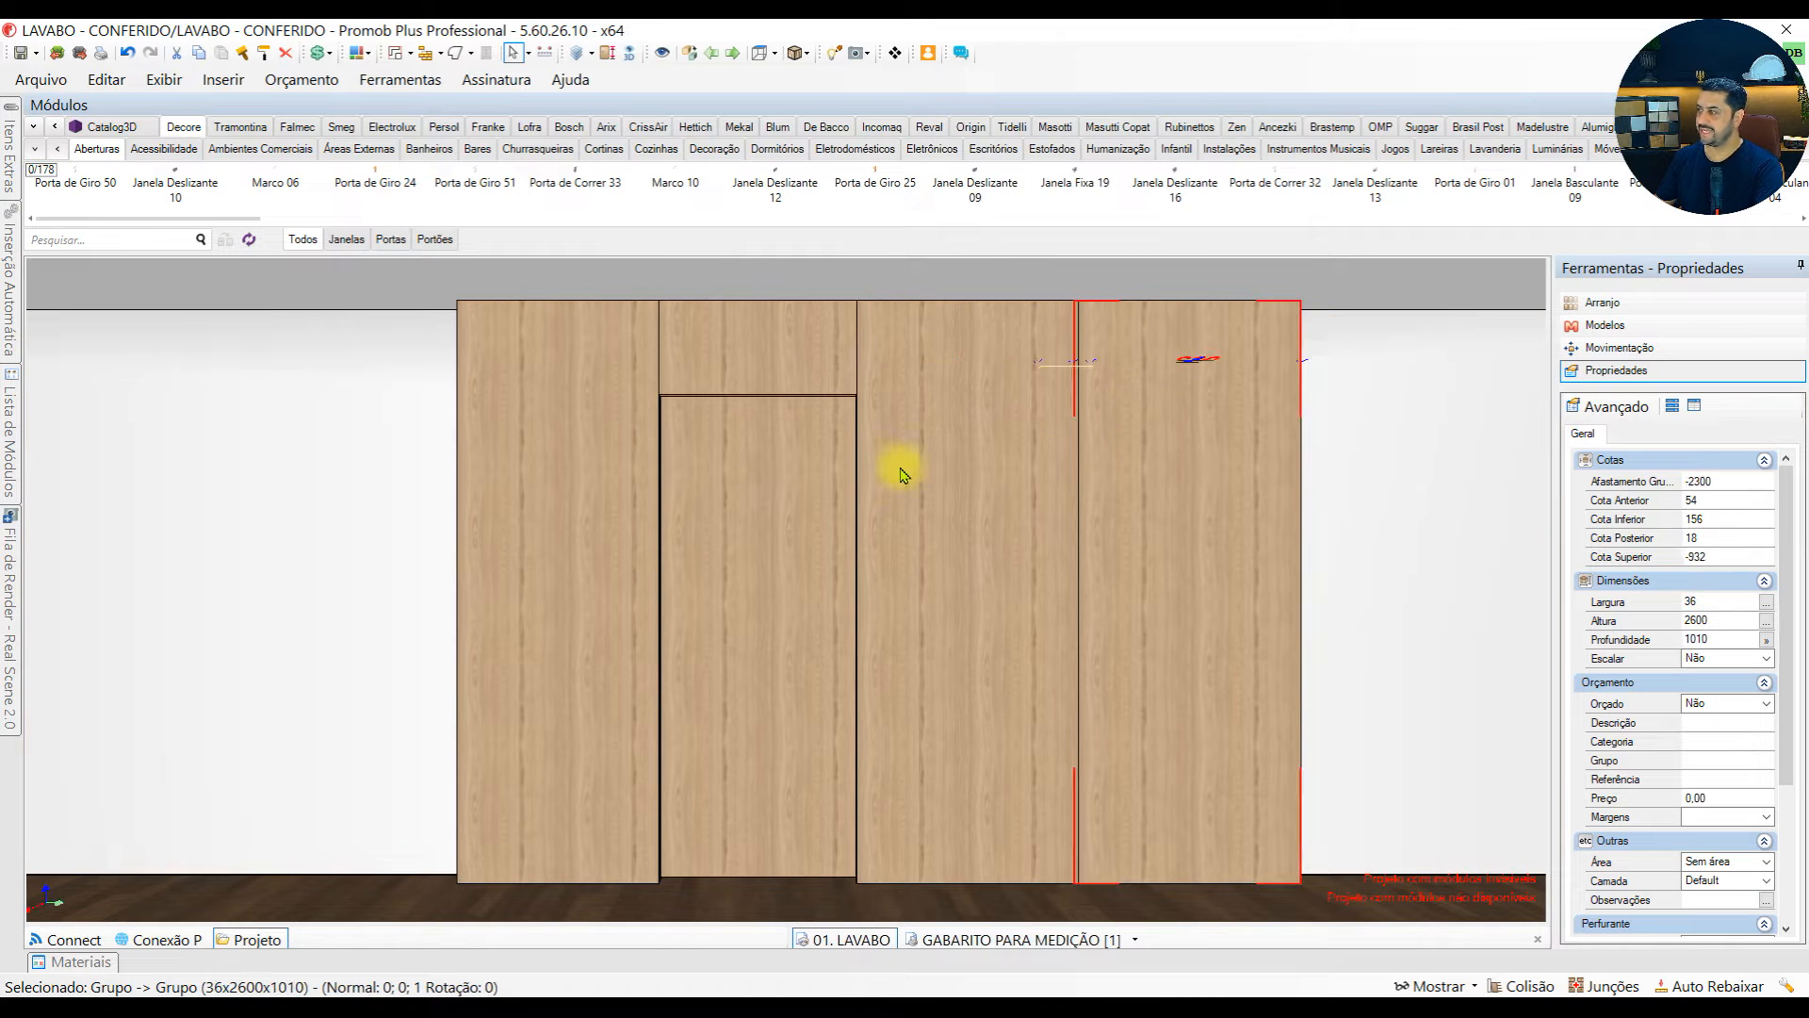
click(740, 351)
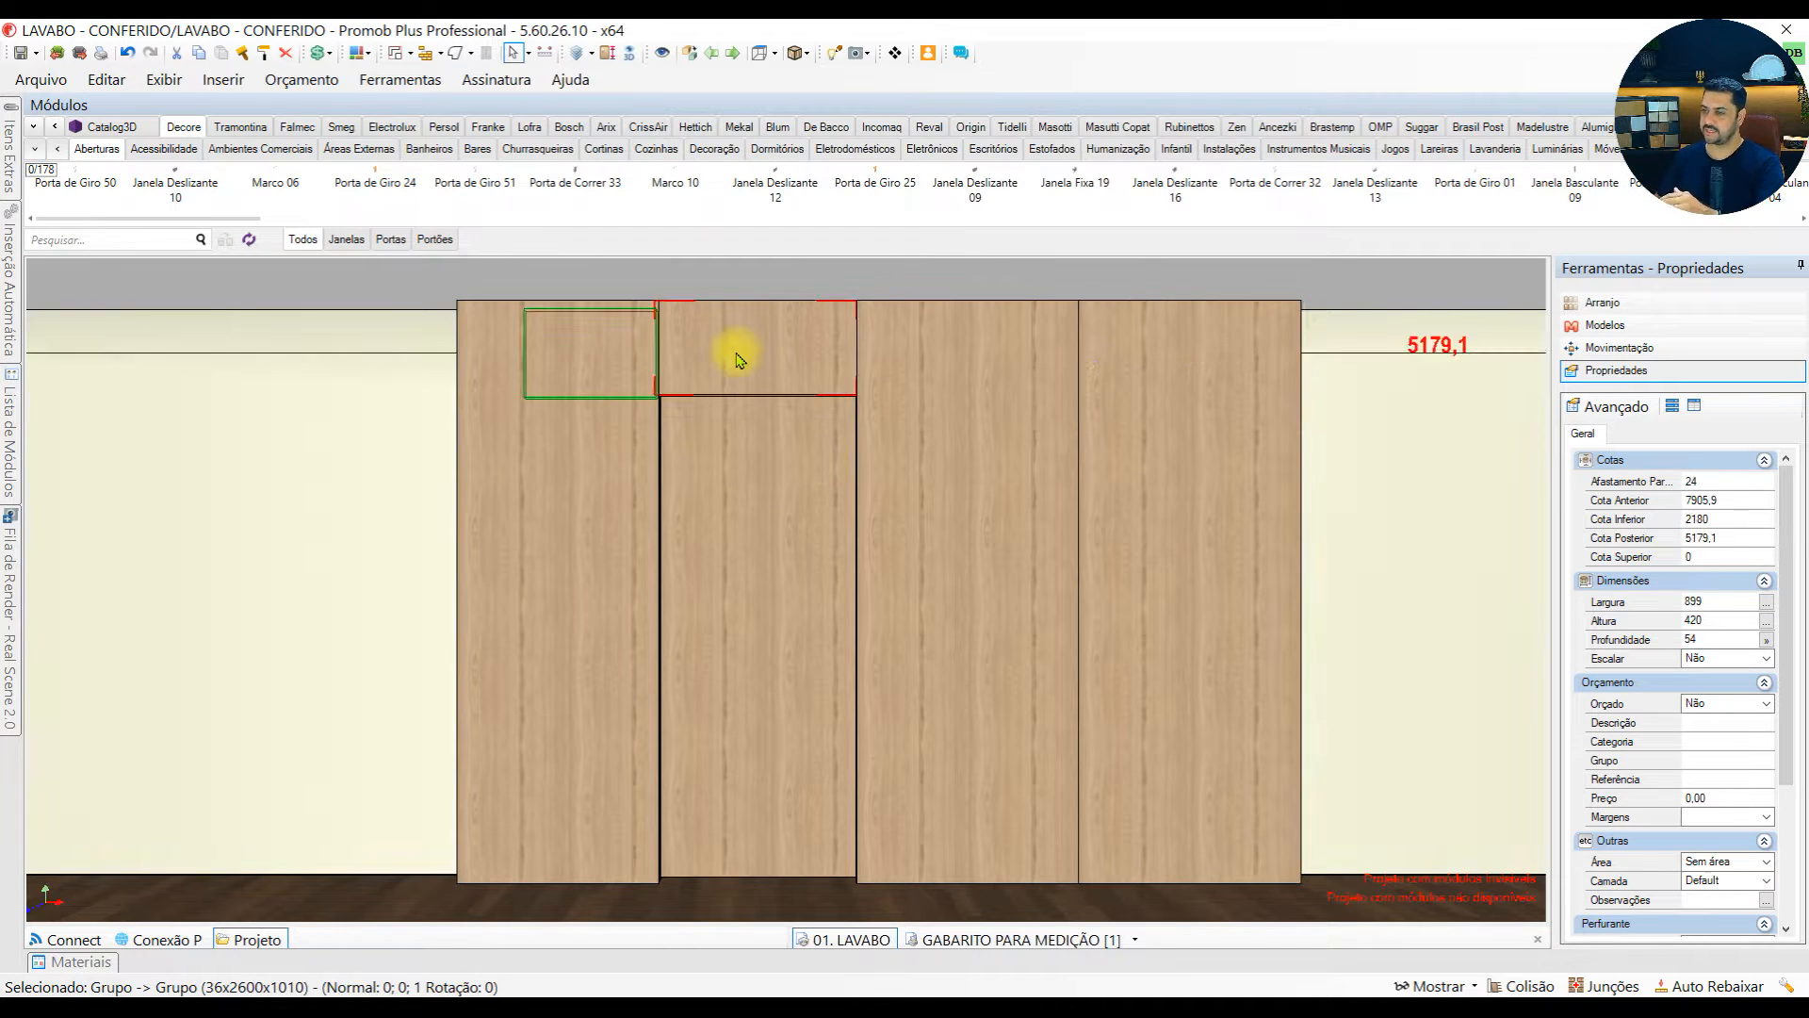
Hide the three tall cladding panels beside the door and the short panel above it, exposing the support structure
click(535, 502)
key(ctrl+i)
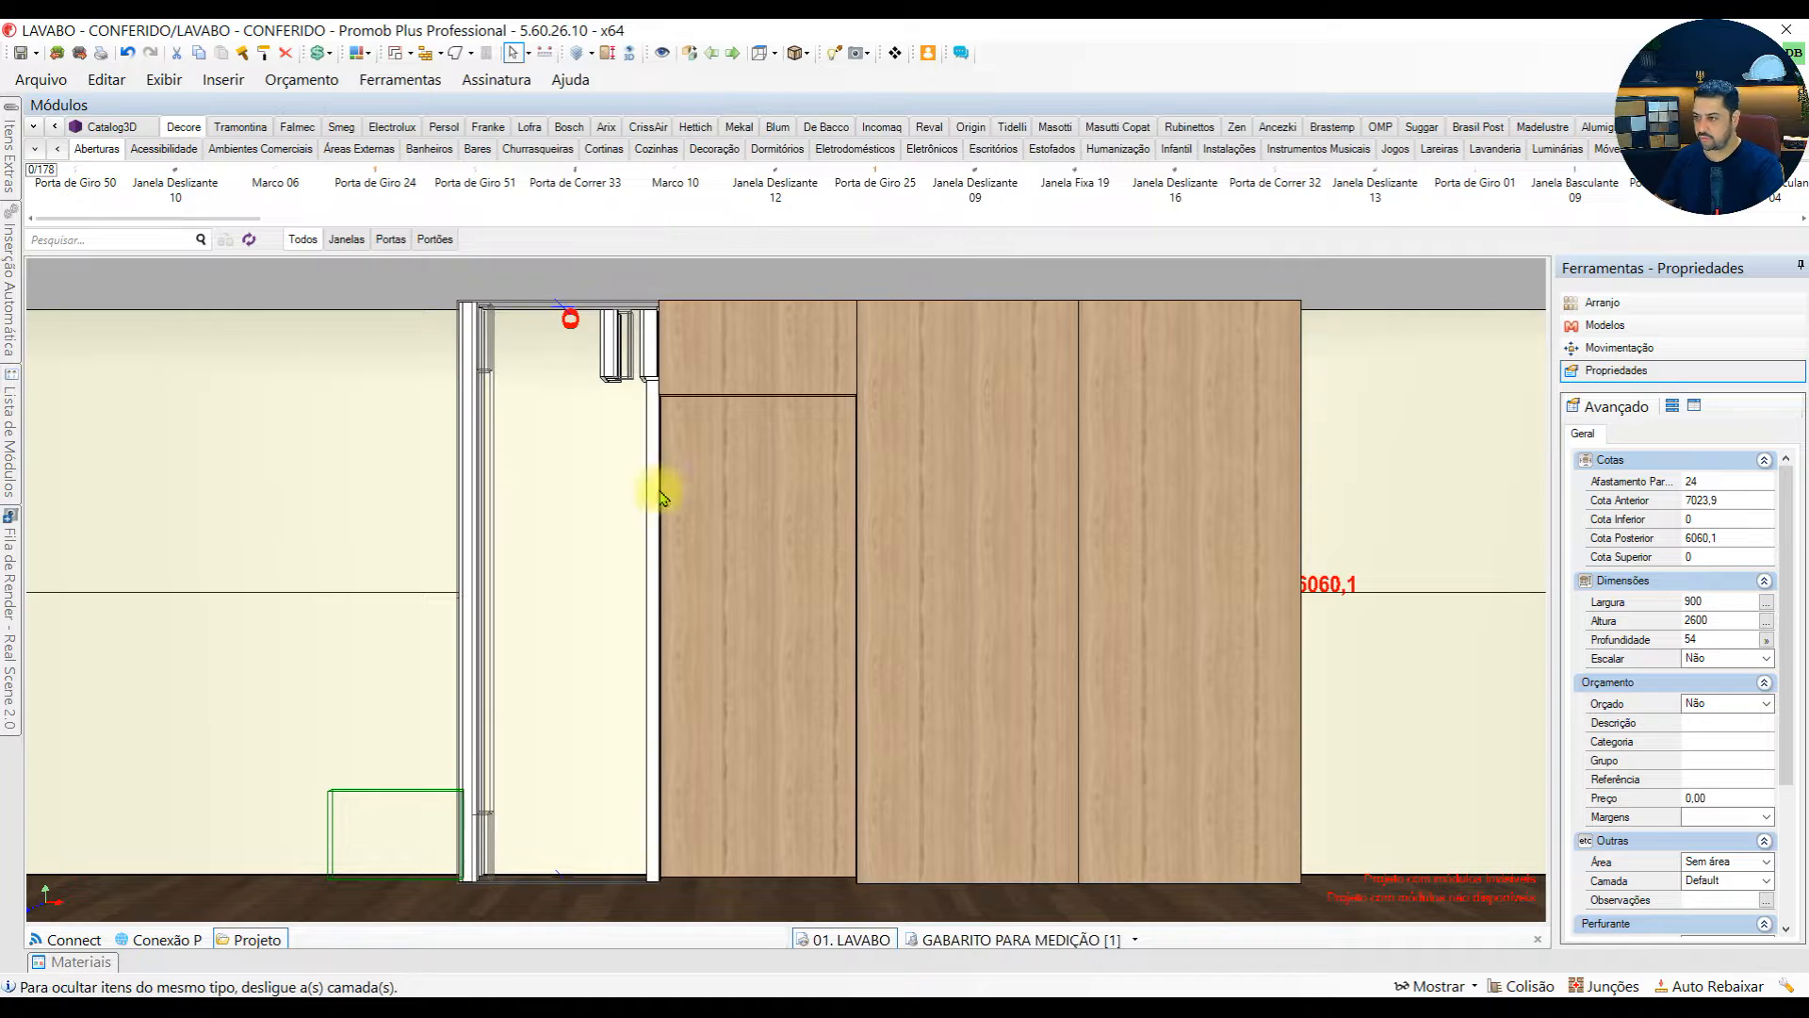
click(952, 500)
key(ctrl+i)
click(1140, 507)
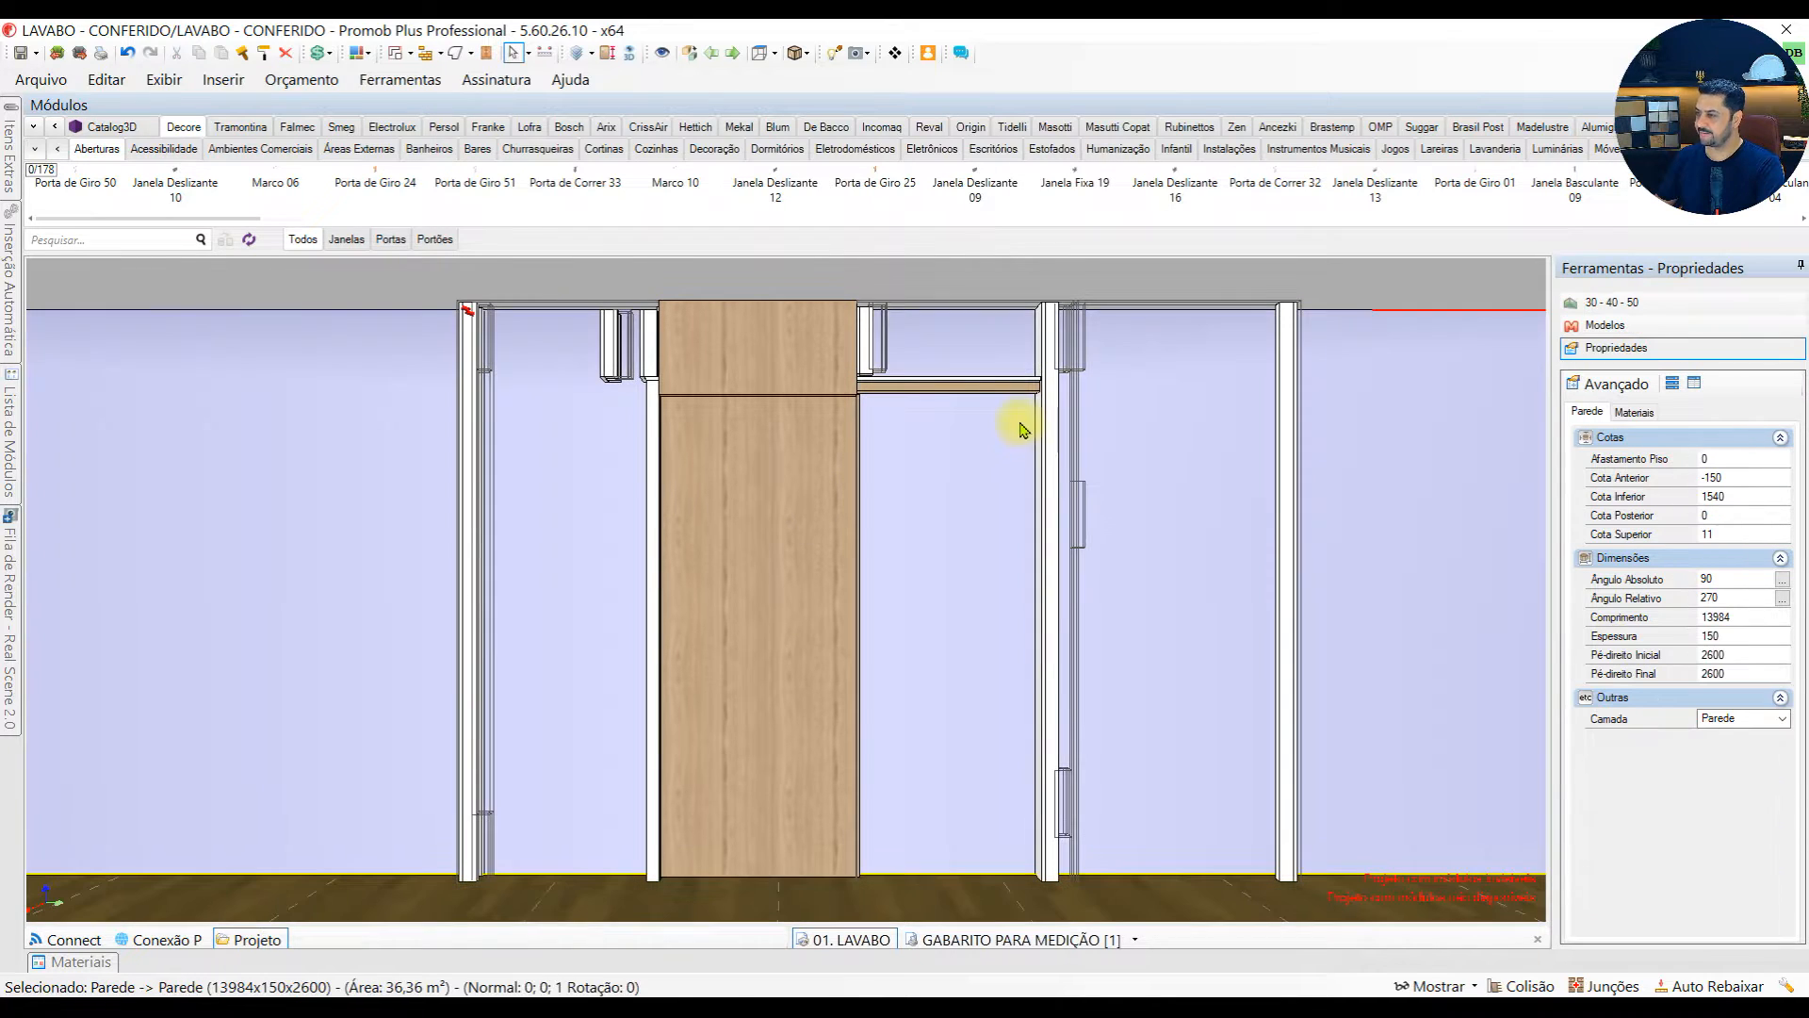
click(779, 347)
key(ctrl+i)
Make the hidden 900 x 2600 mm panel at the left end of the cladding visible again
middle_drag(610, 355, 557, 311)
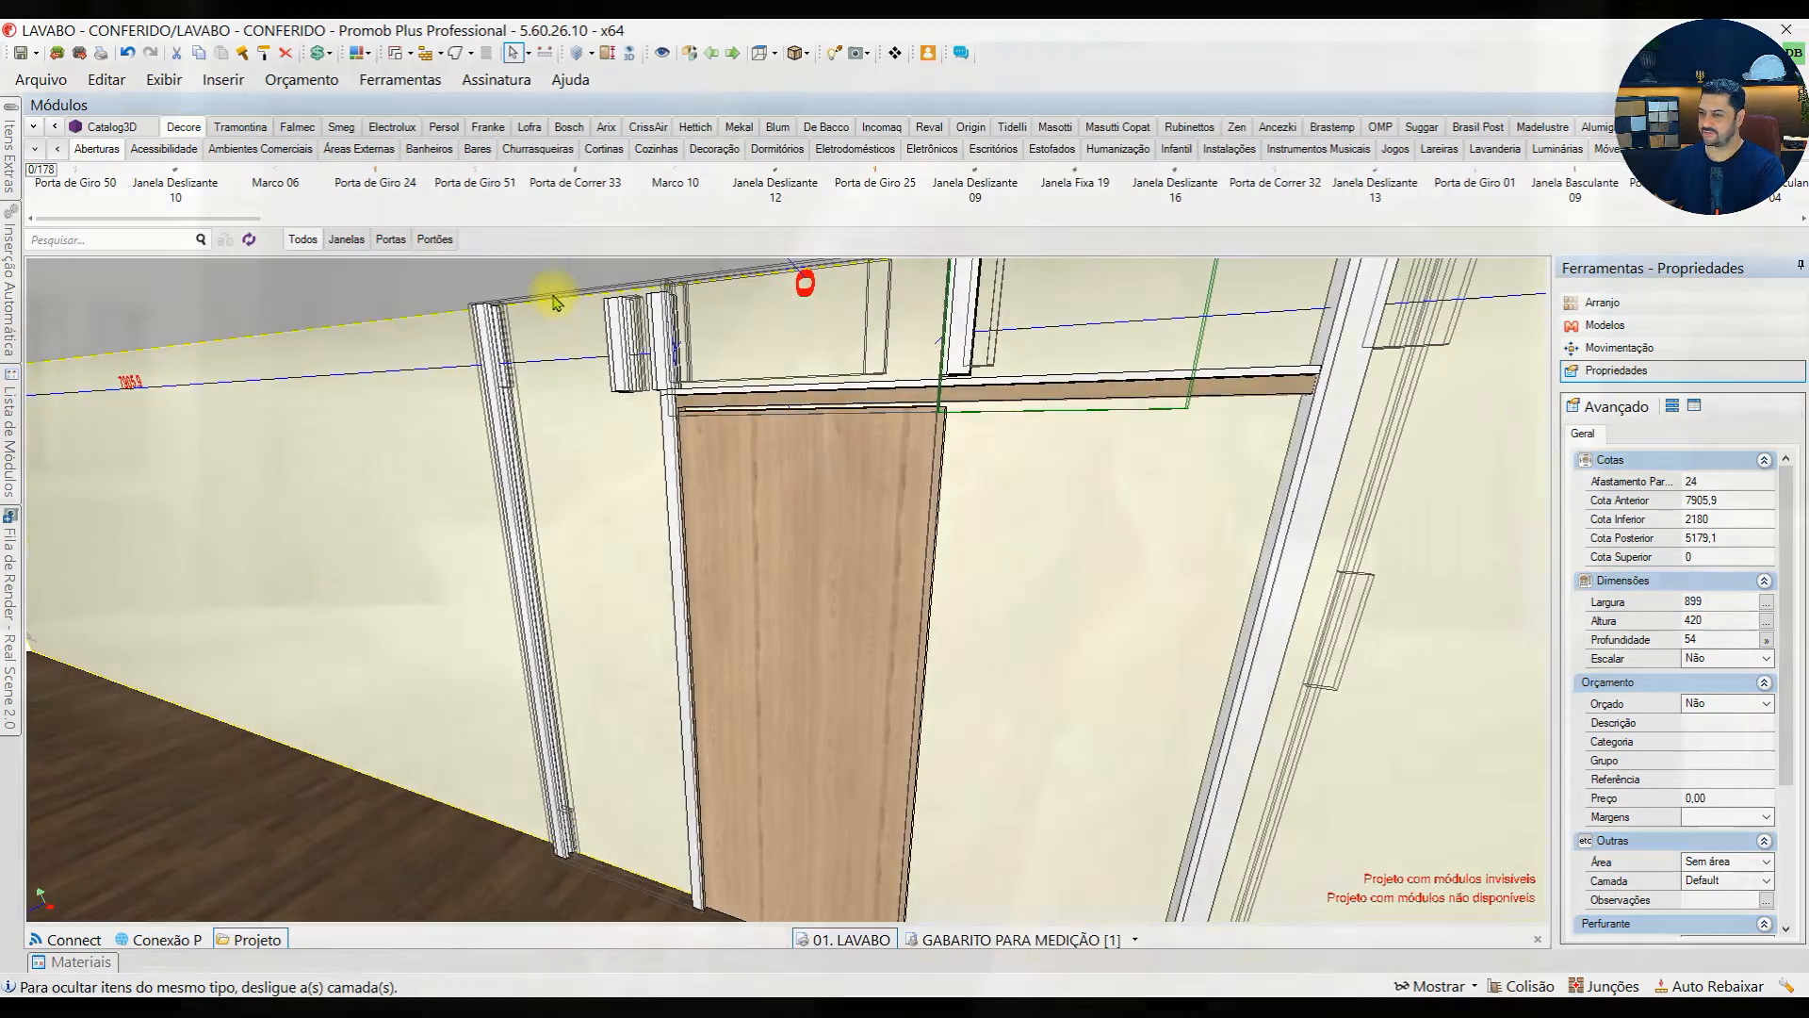
click(556, 301)
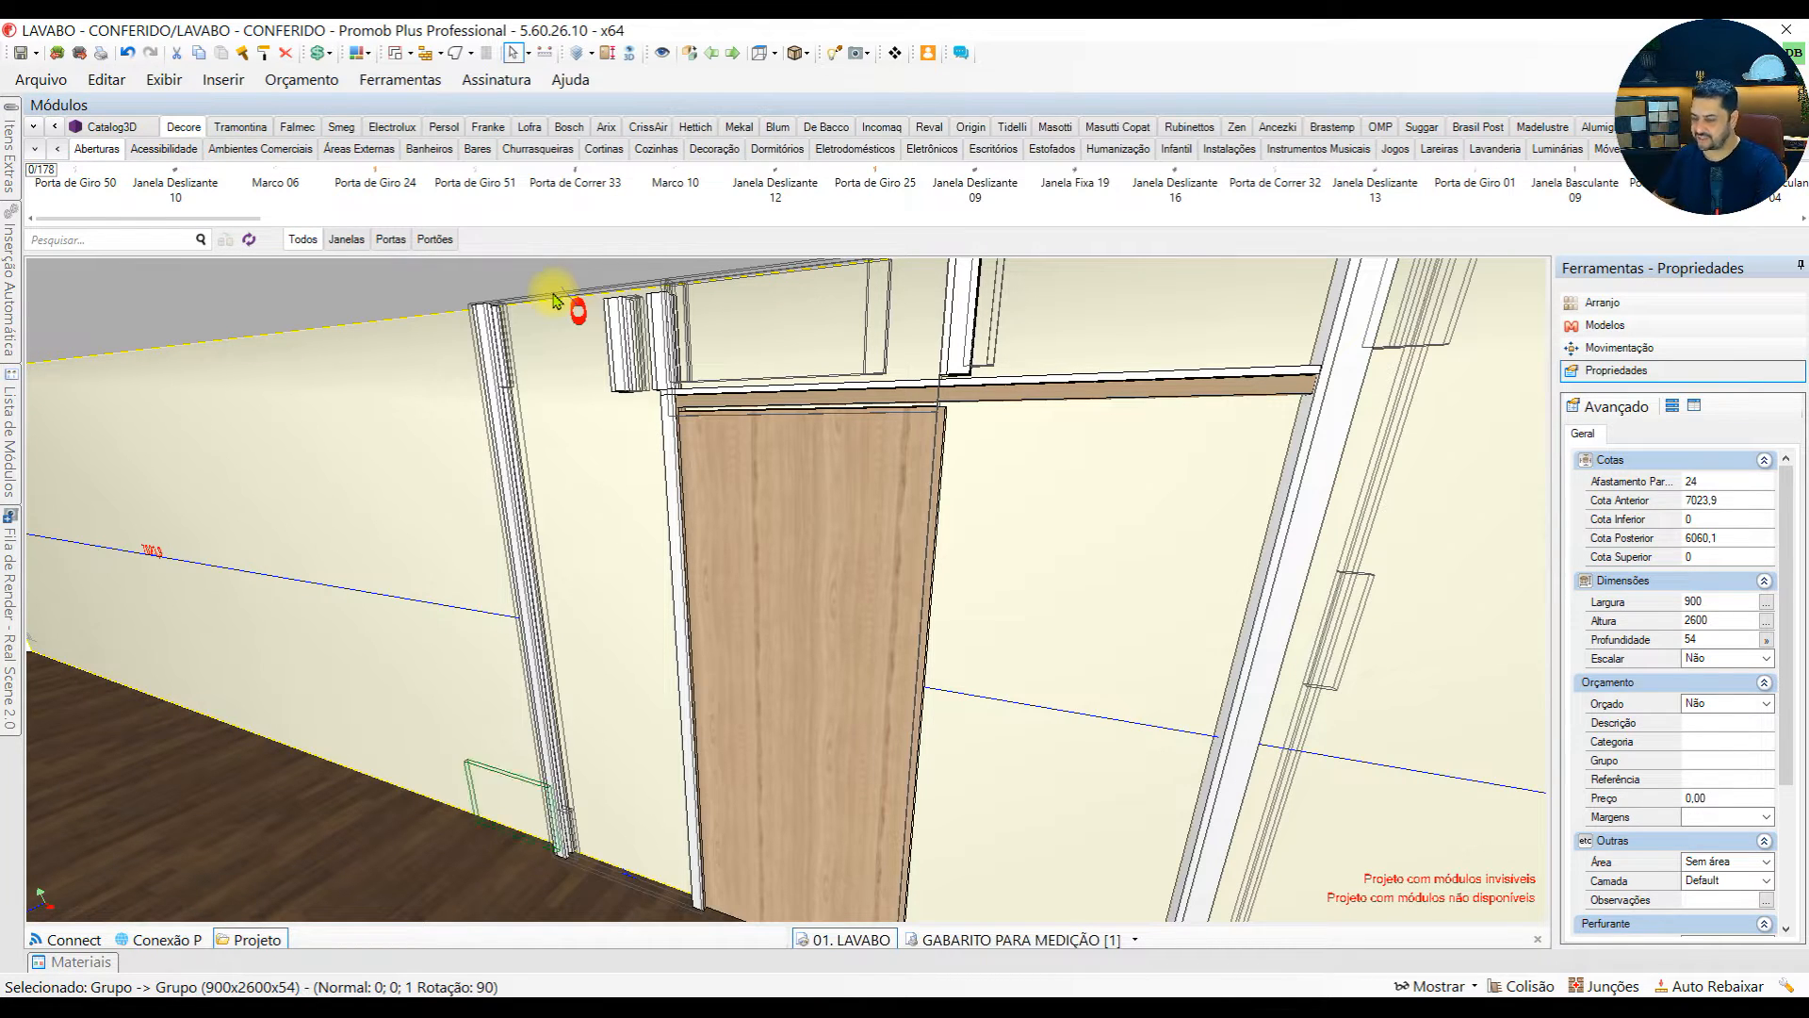
scroll(558, 319, up, 2)
scroll(1341, 440, down, 2)
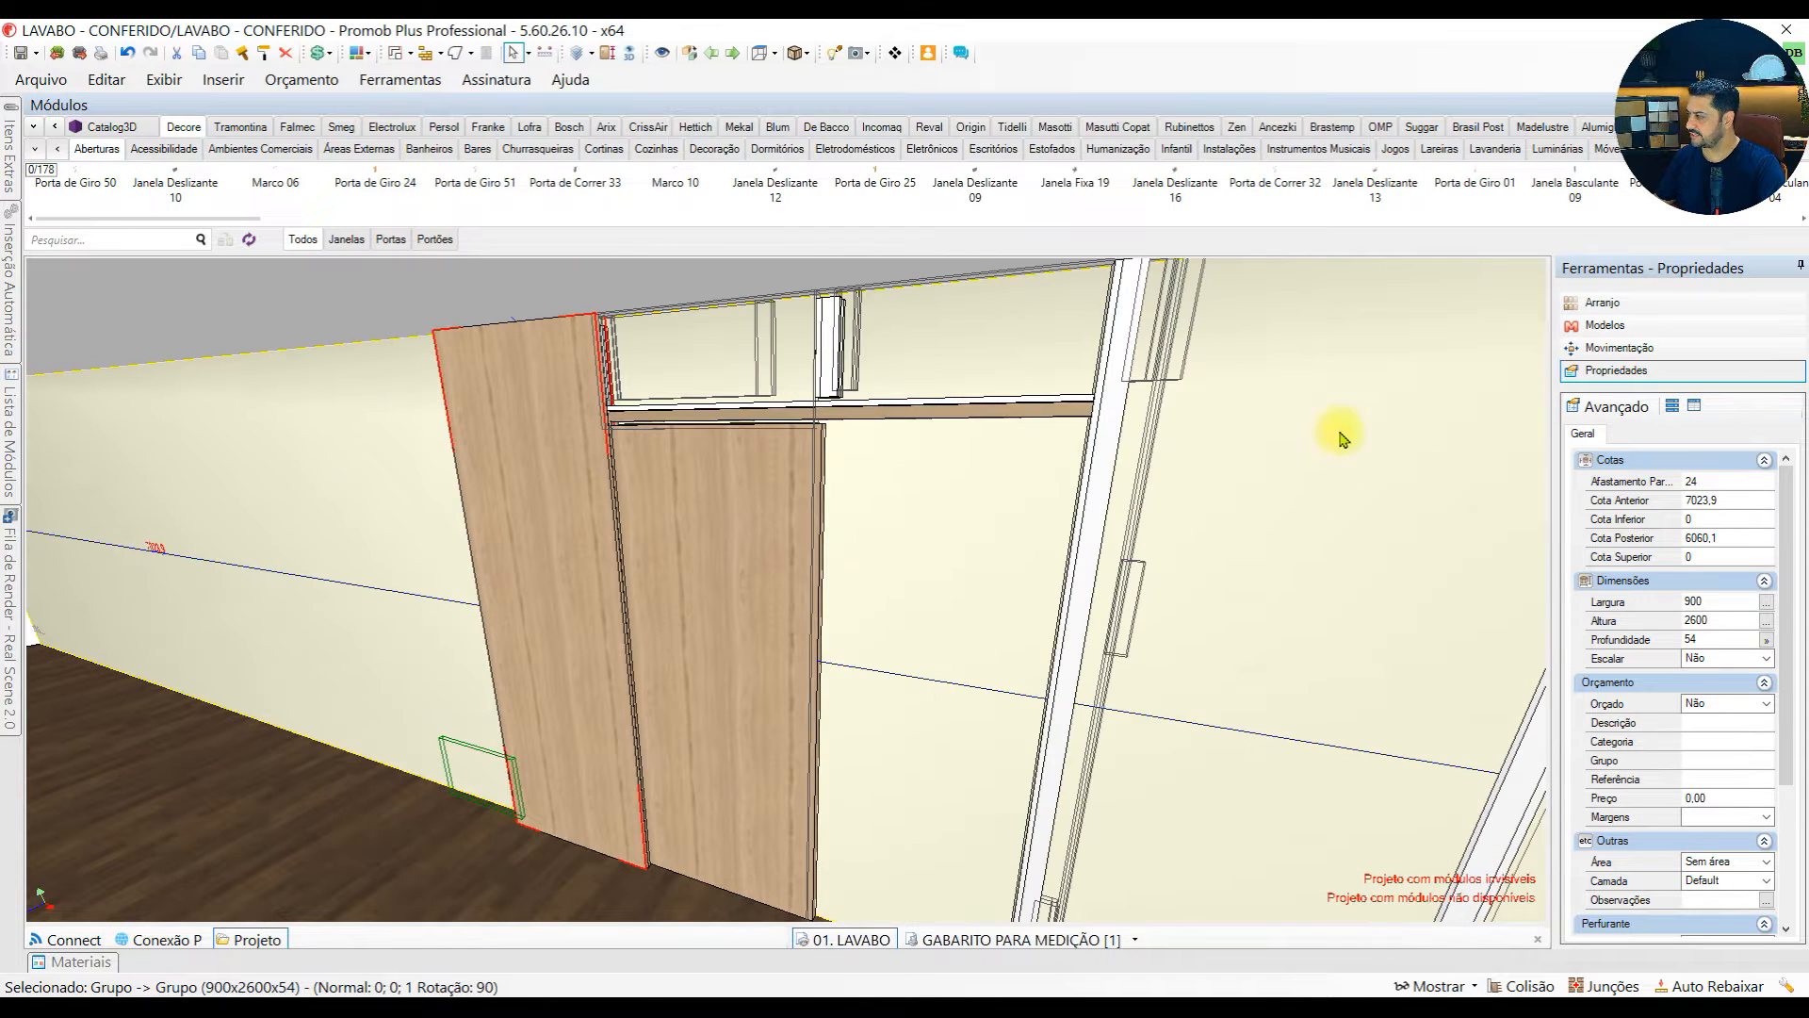
Move the left tall panel 1000 mm away from the wall, exposing its back
click(1606, 350)
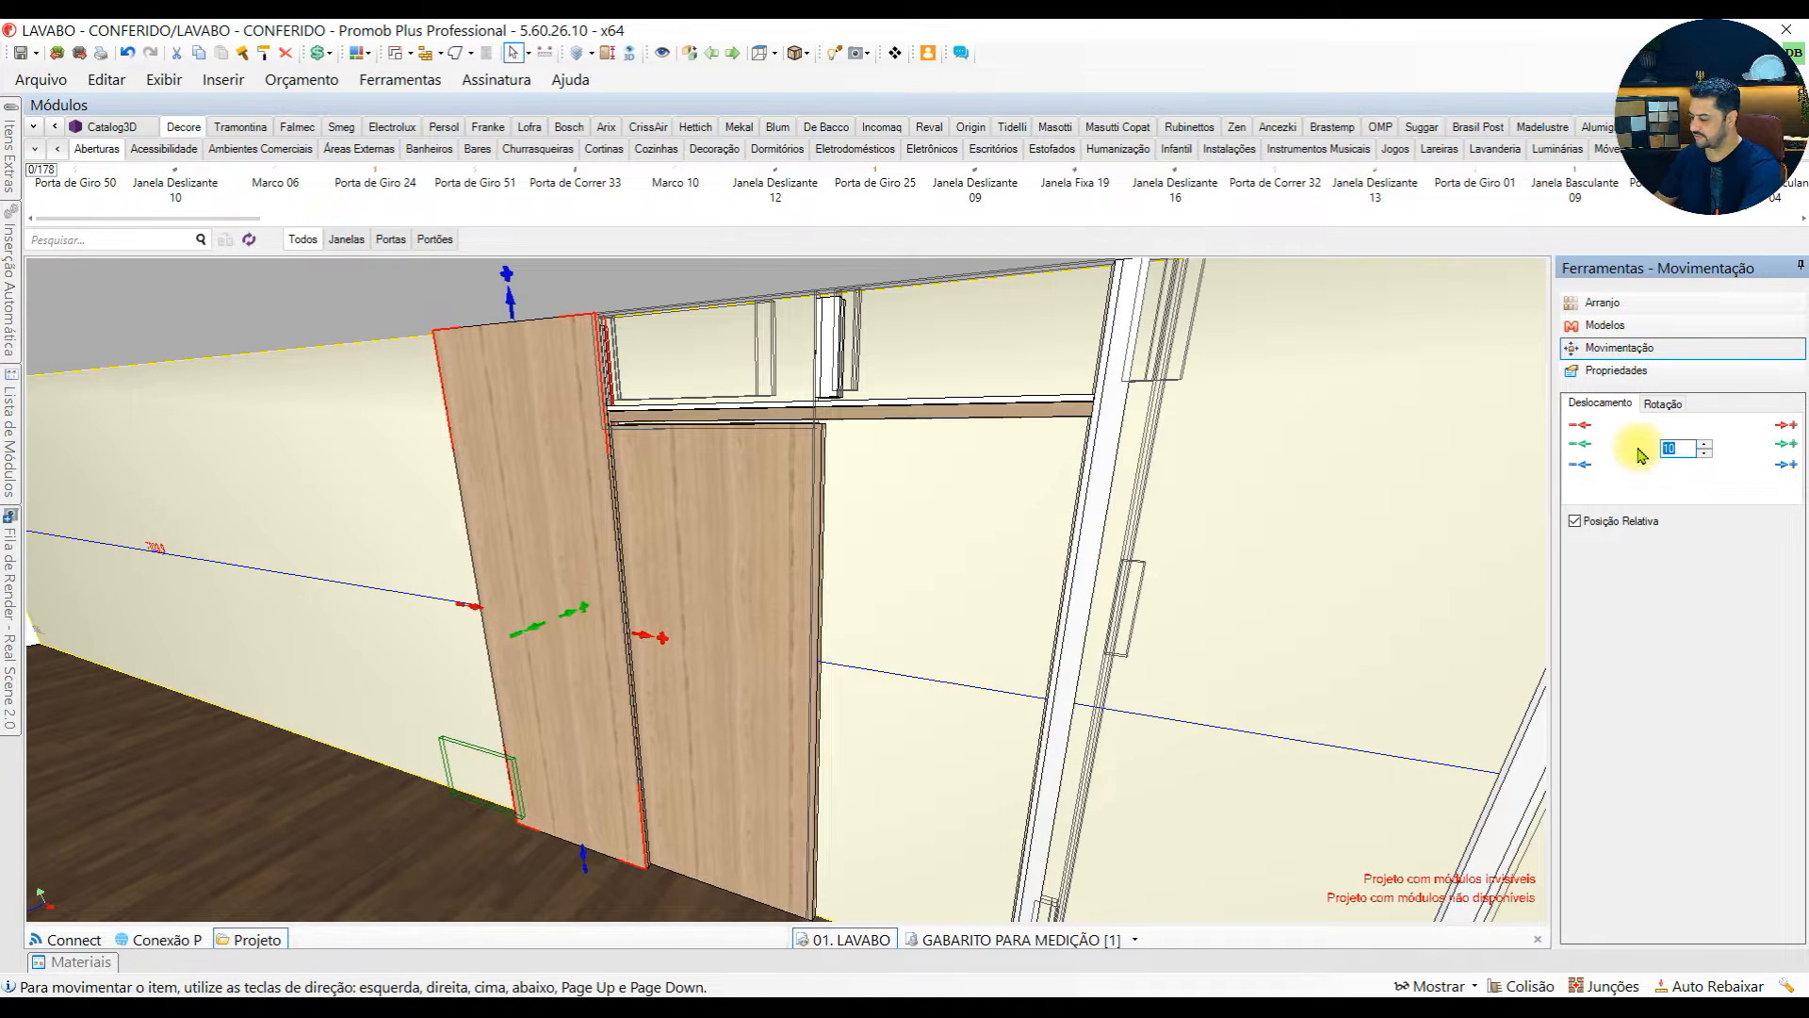
text(00)
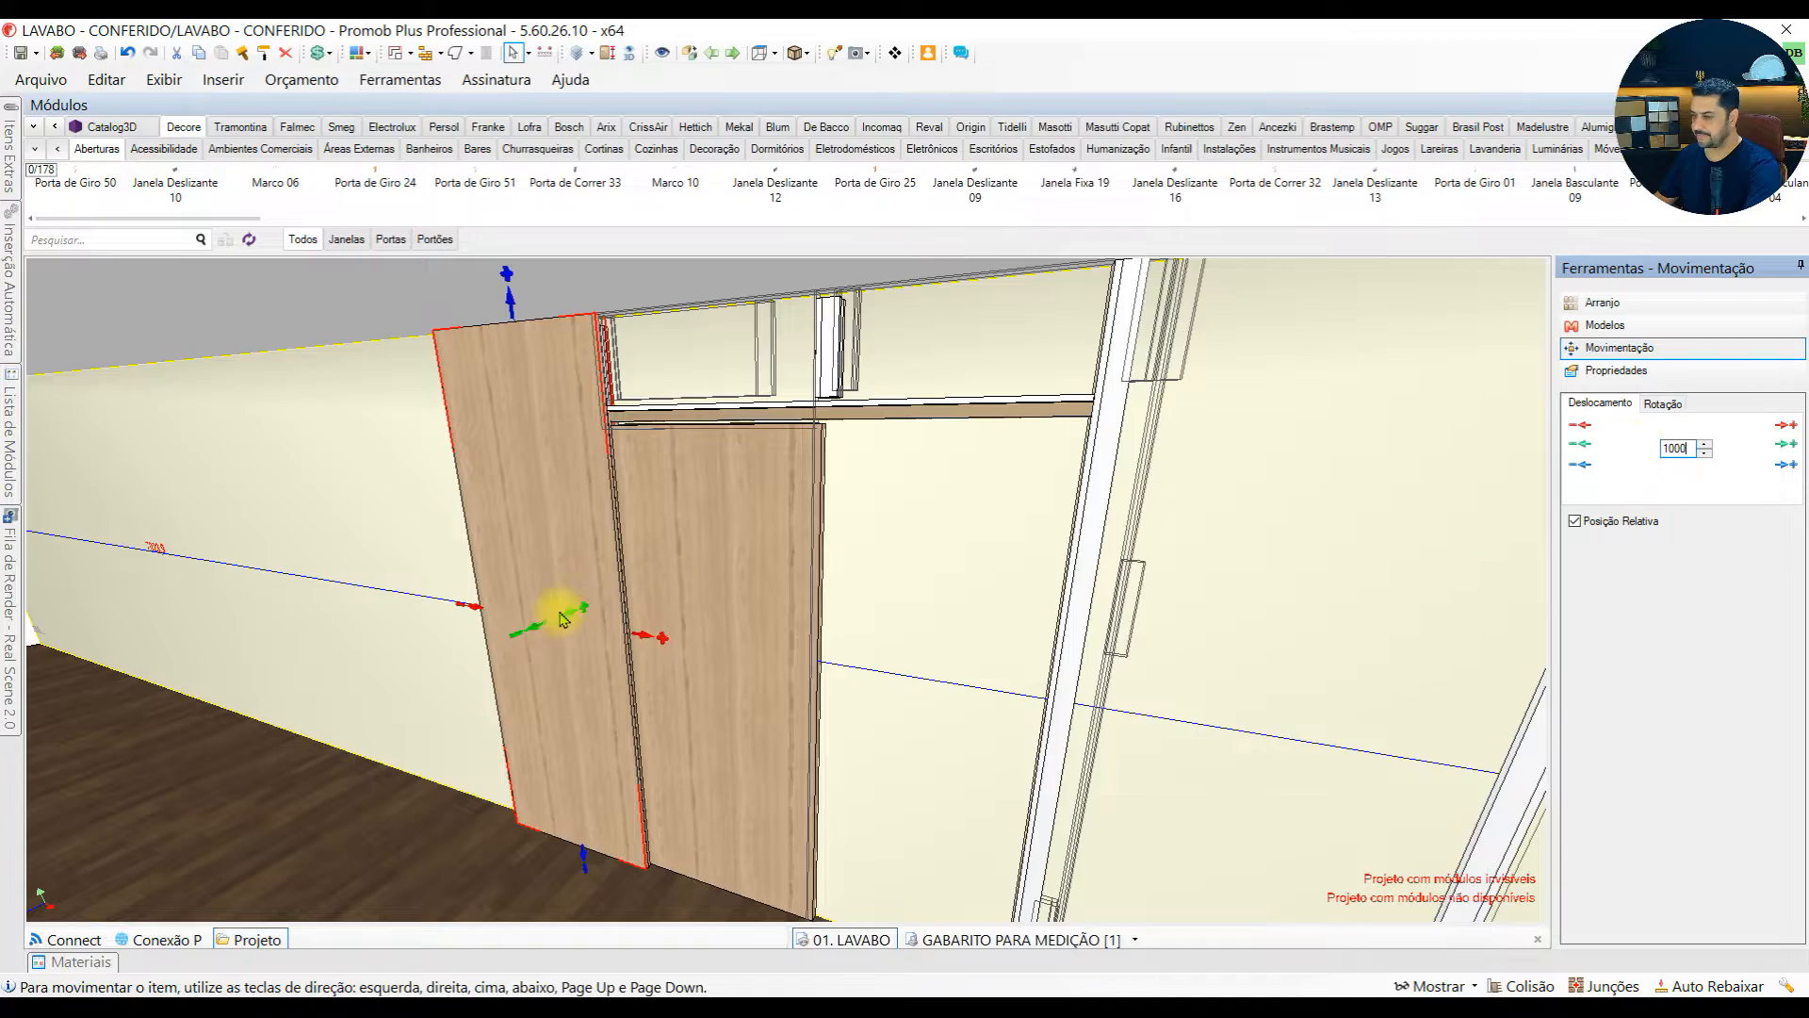
click(532, 632)
middle_drag(335, 545, 121, 523)
middle_drag(342, 419, 860, 485)
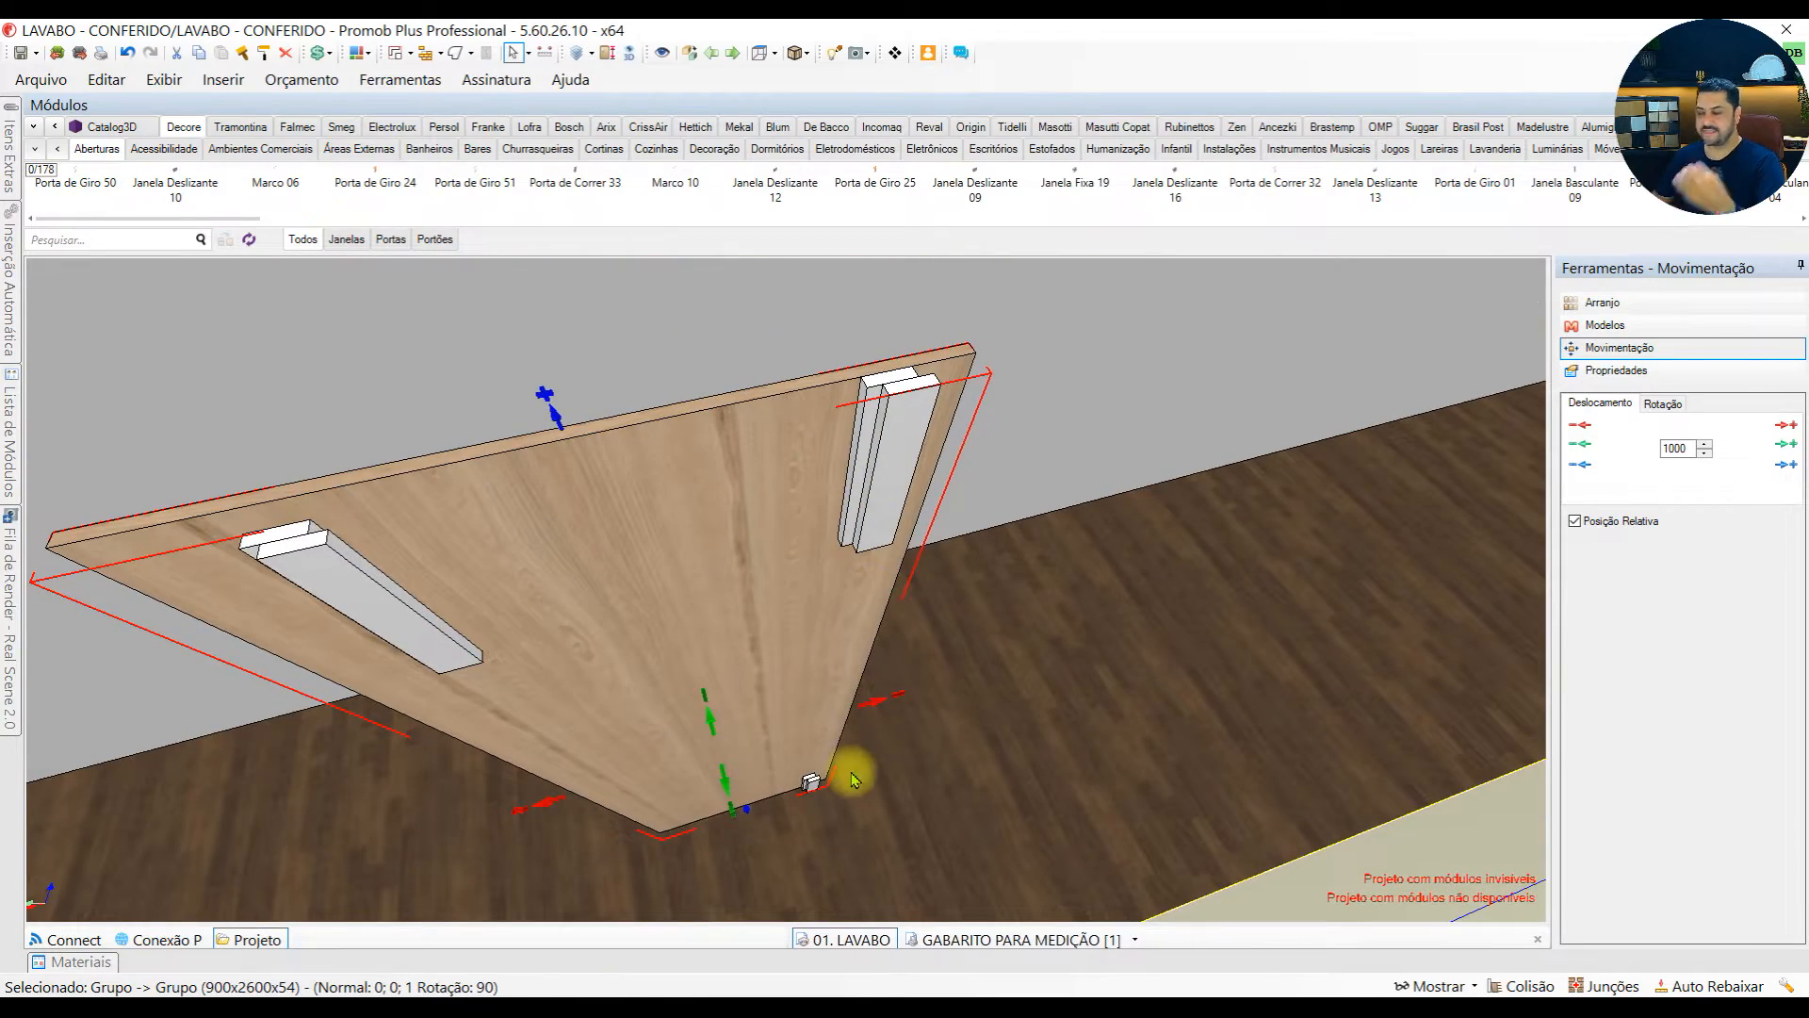
Select the outer white spacer at the upper corner of the panel's back and view its properties
scroll(904, 414, up, 5)
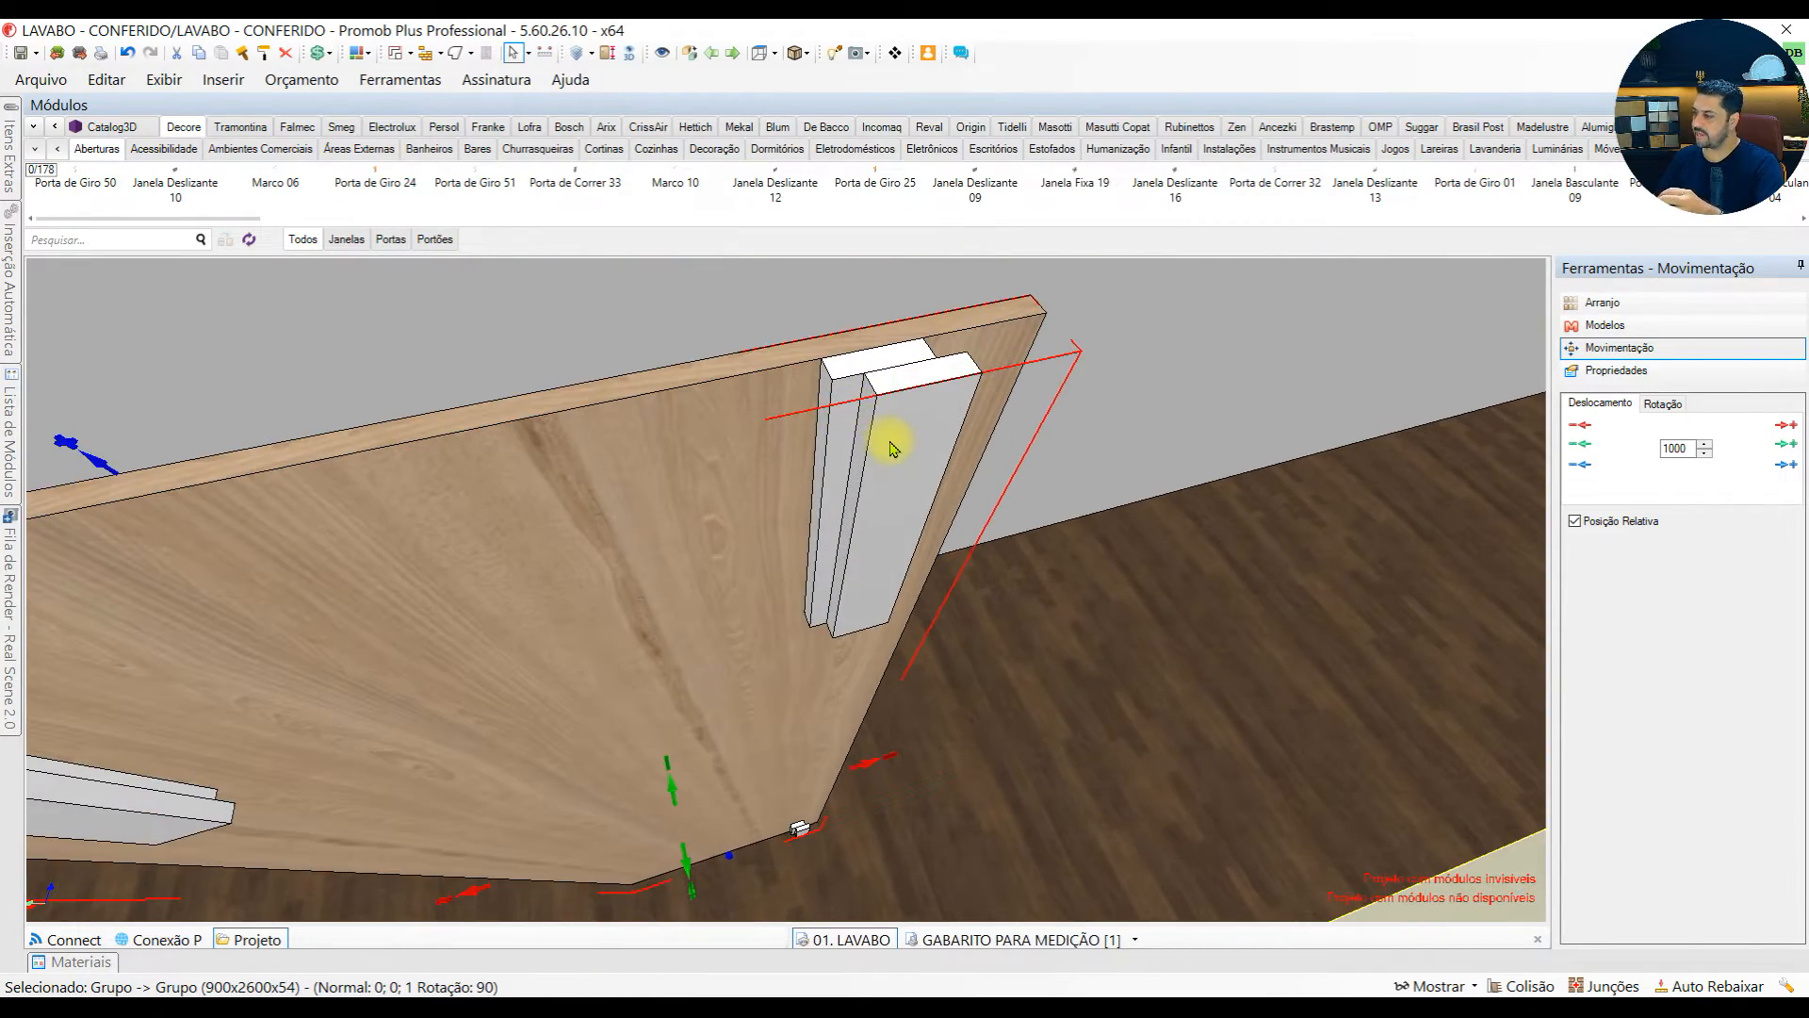
click(893, 448)
click(1613, 370)
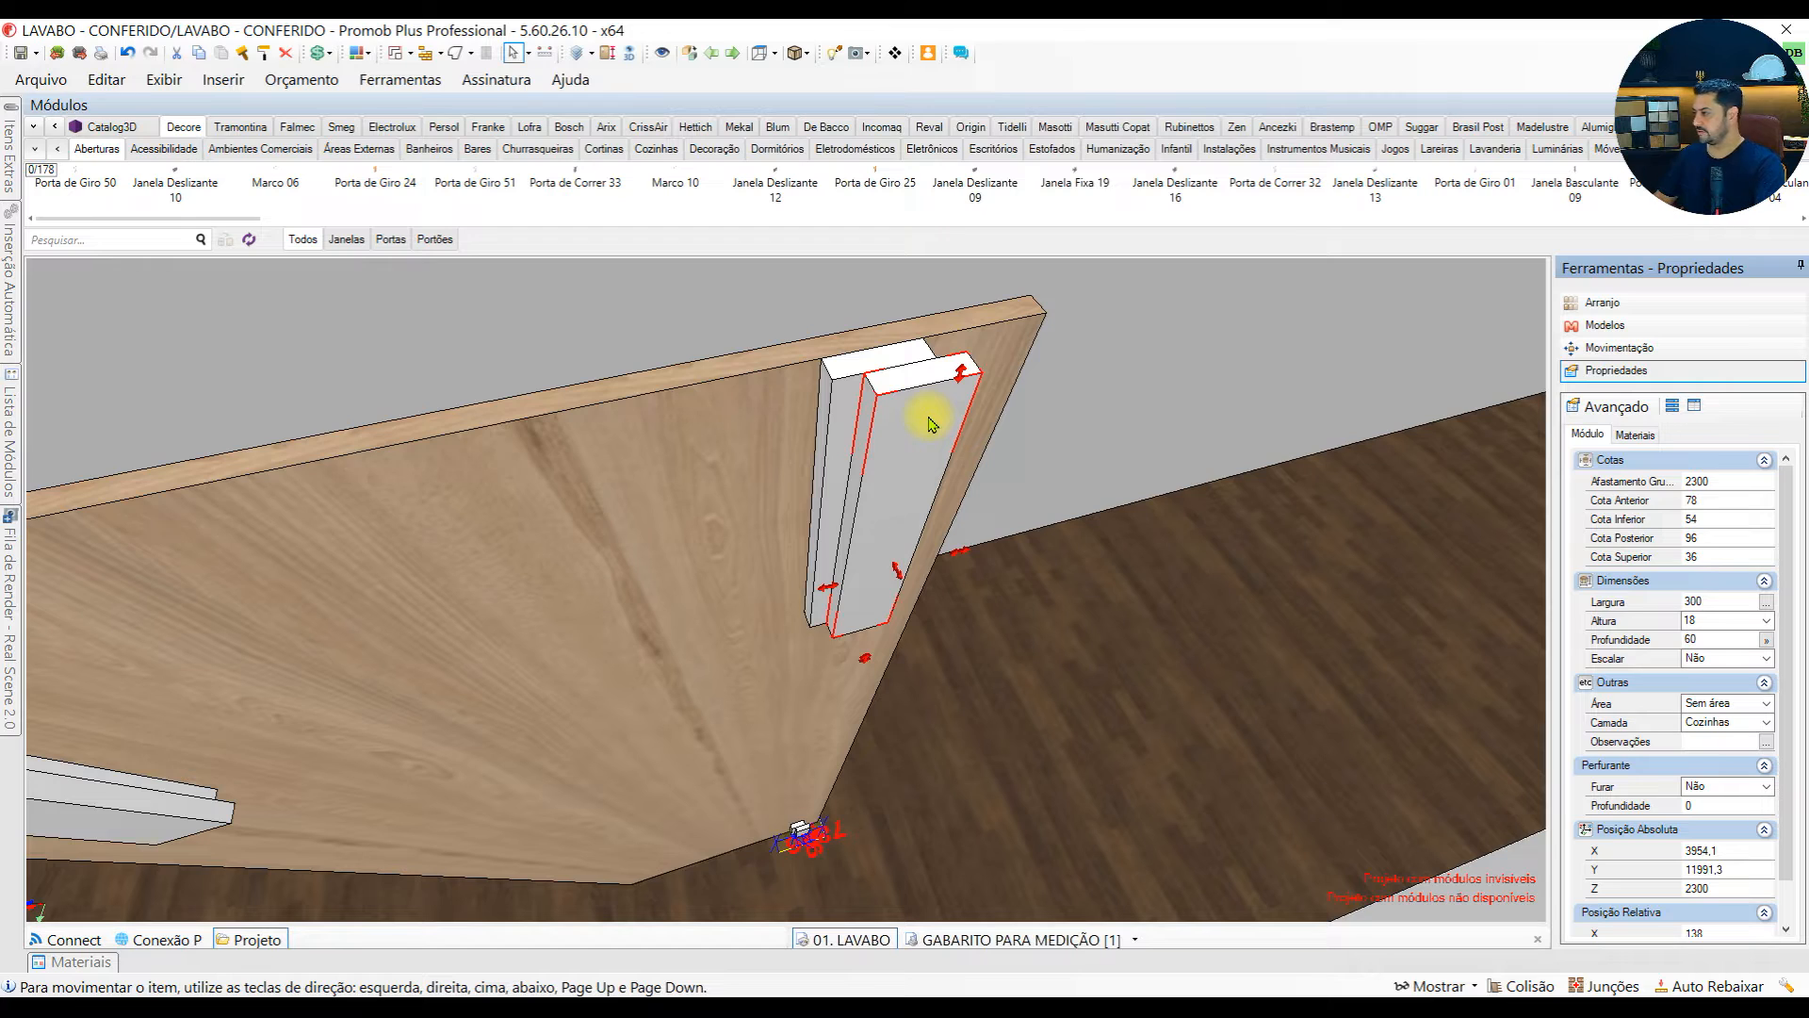
scroll(768, 523, down, 2)
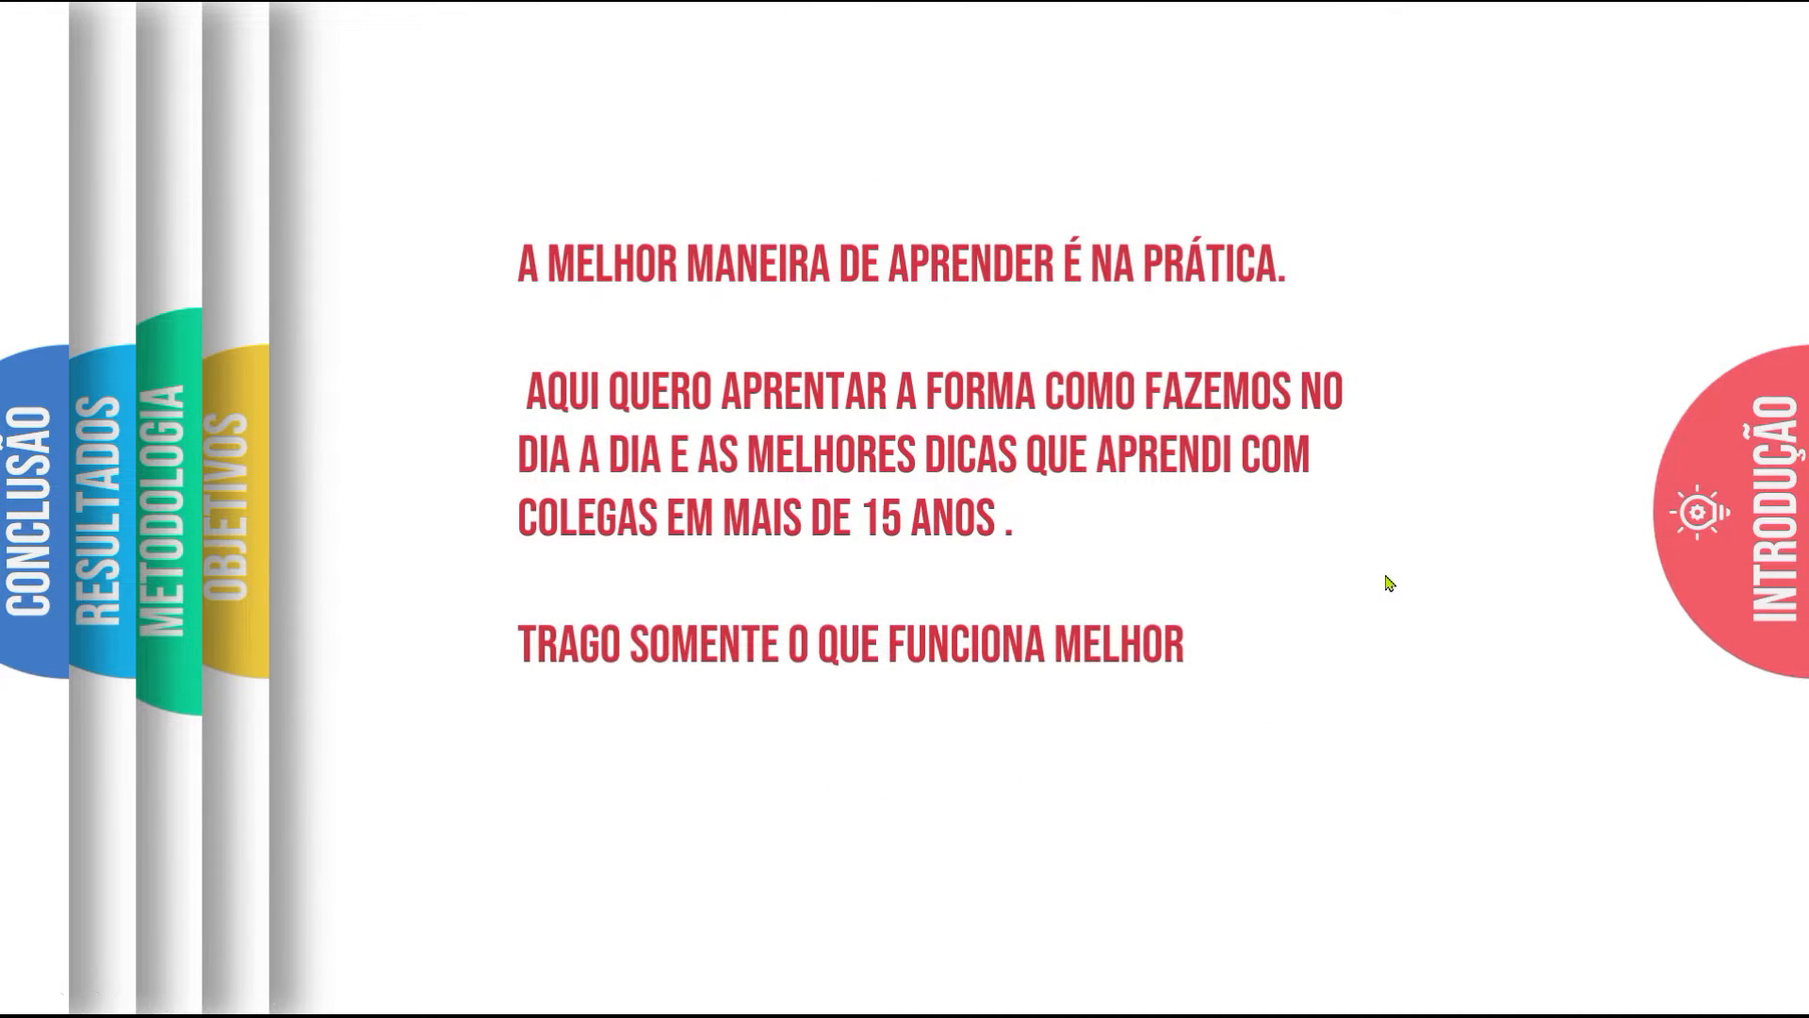
key(Right)
key(Right)
key(Right)
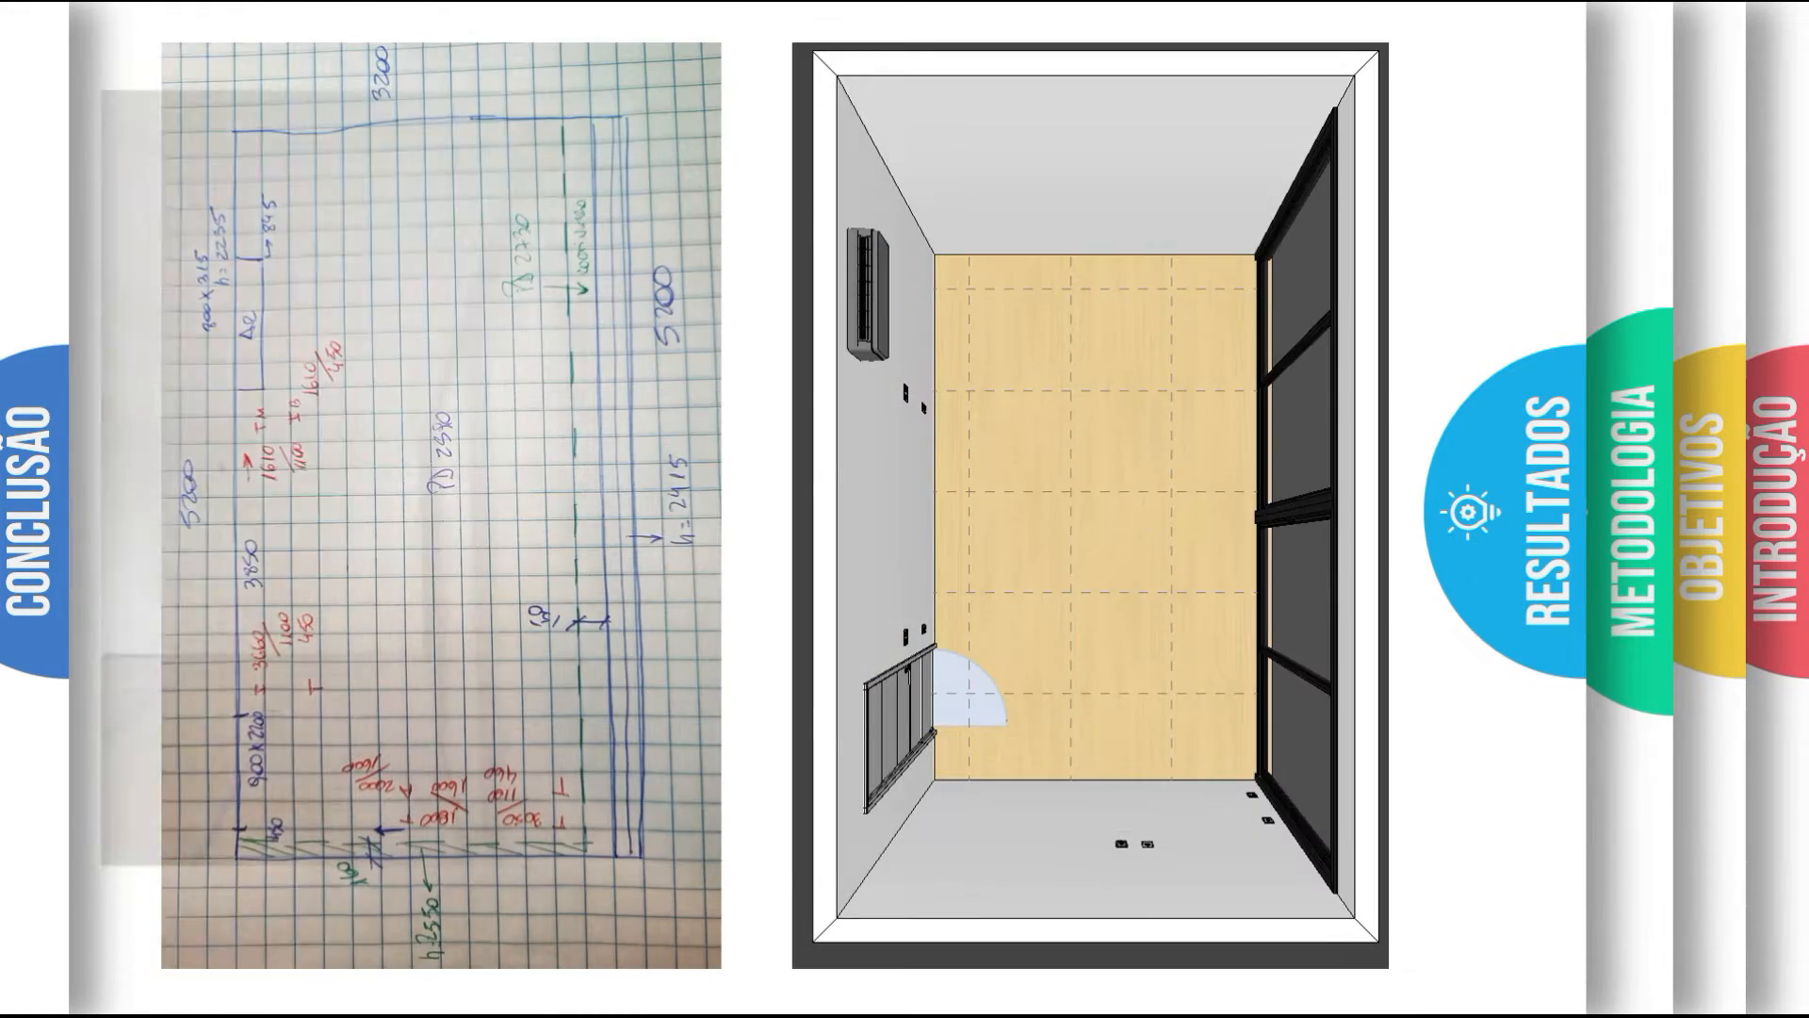
key(Right)
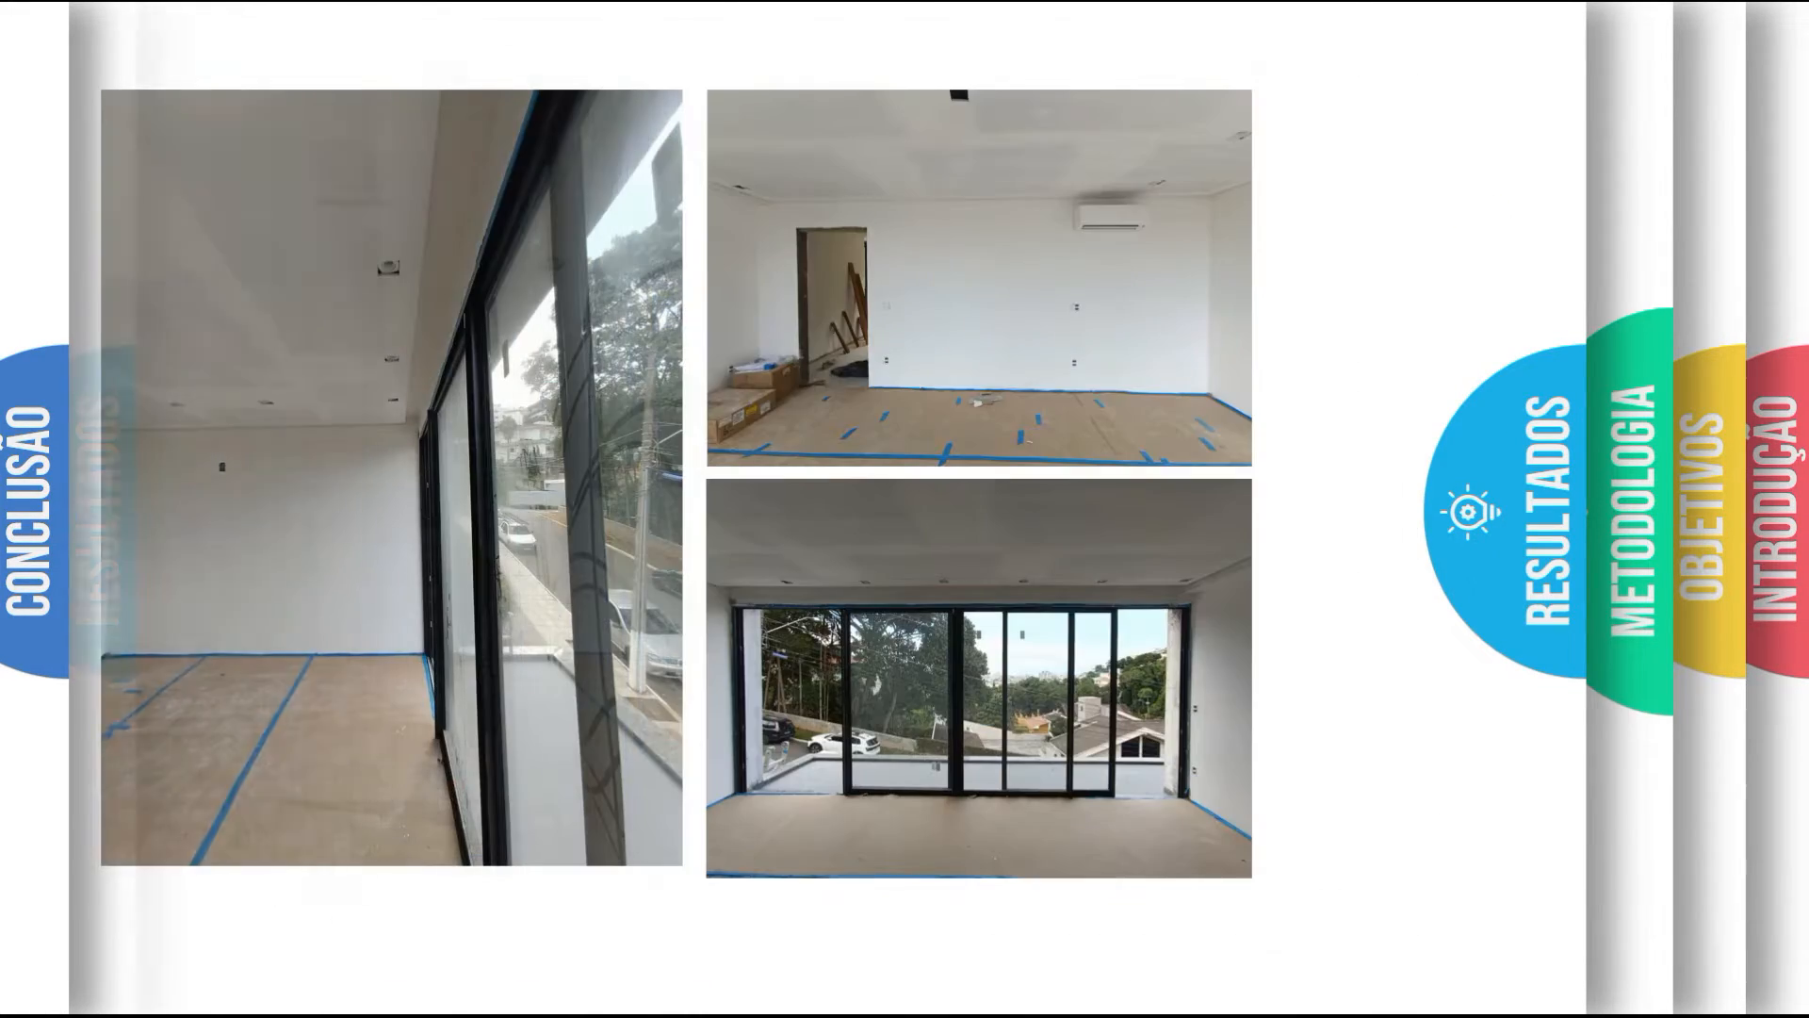
key(Right)
key(Right)
key(Right)
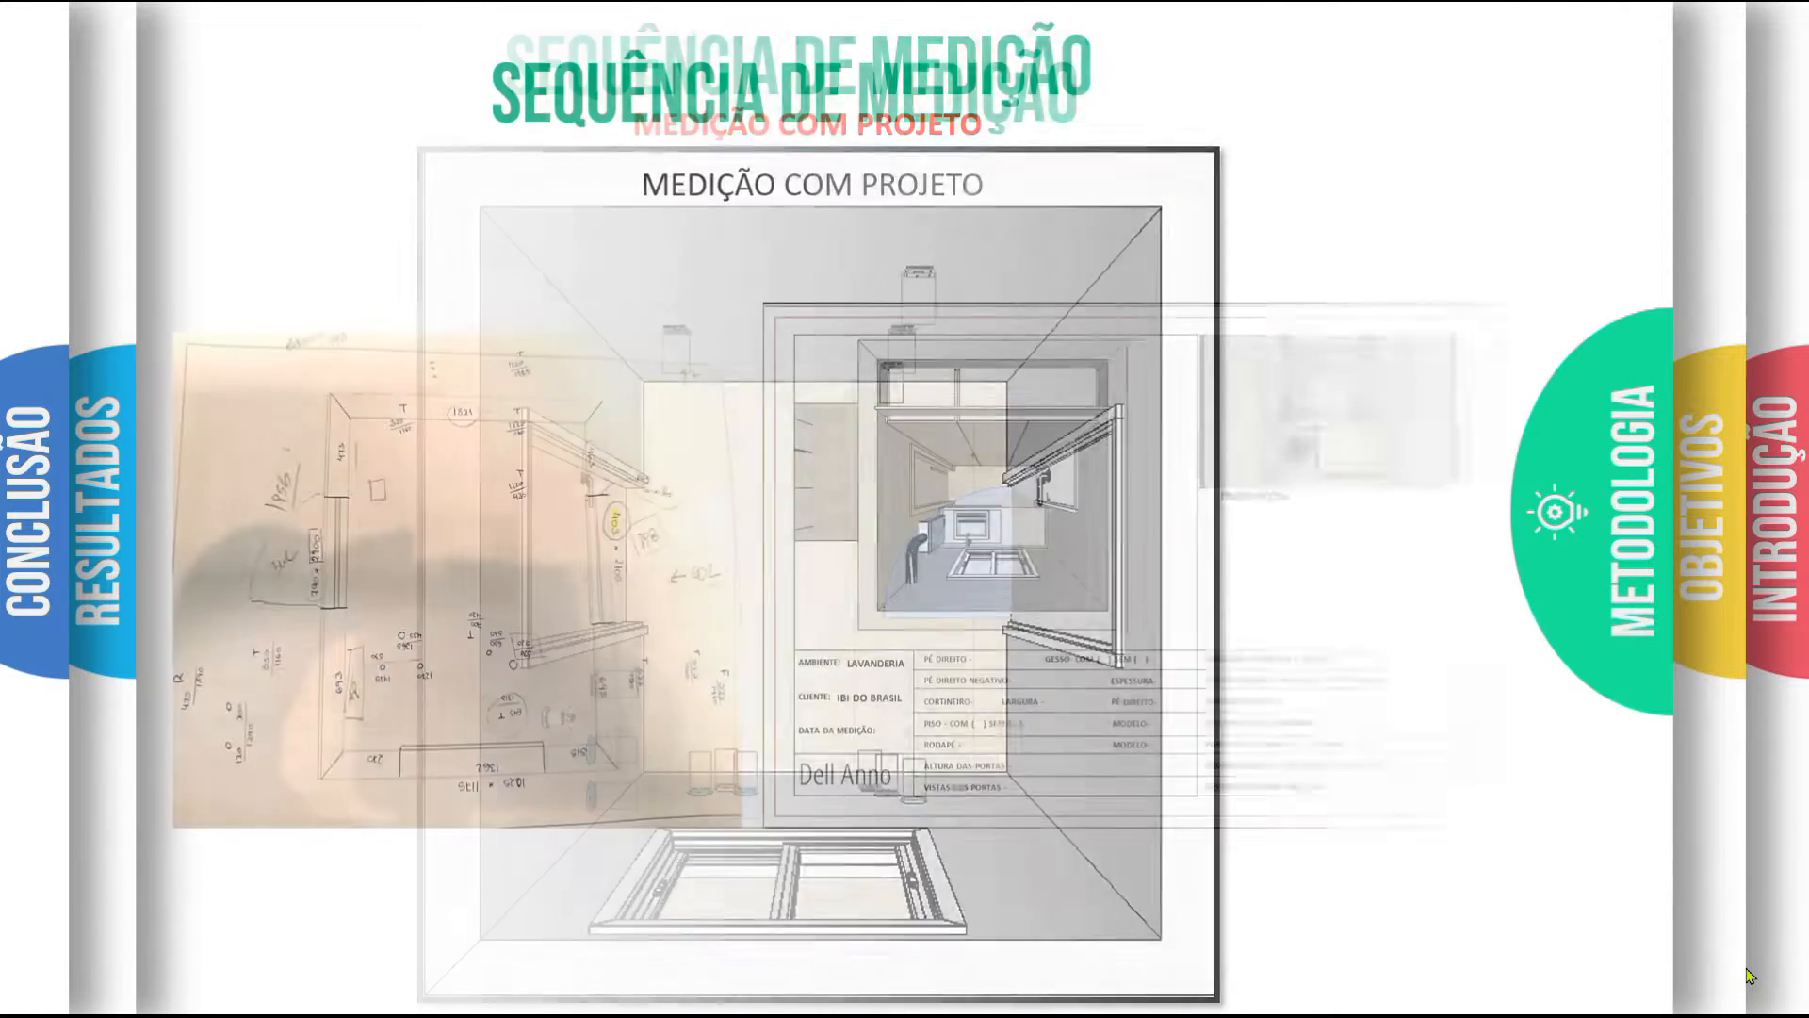
key(Right)
key(Right)
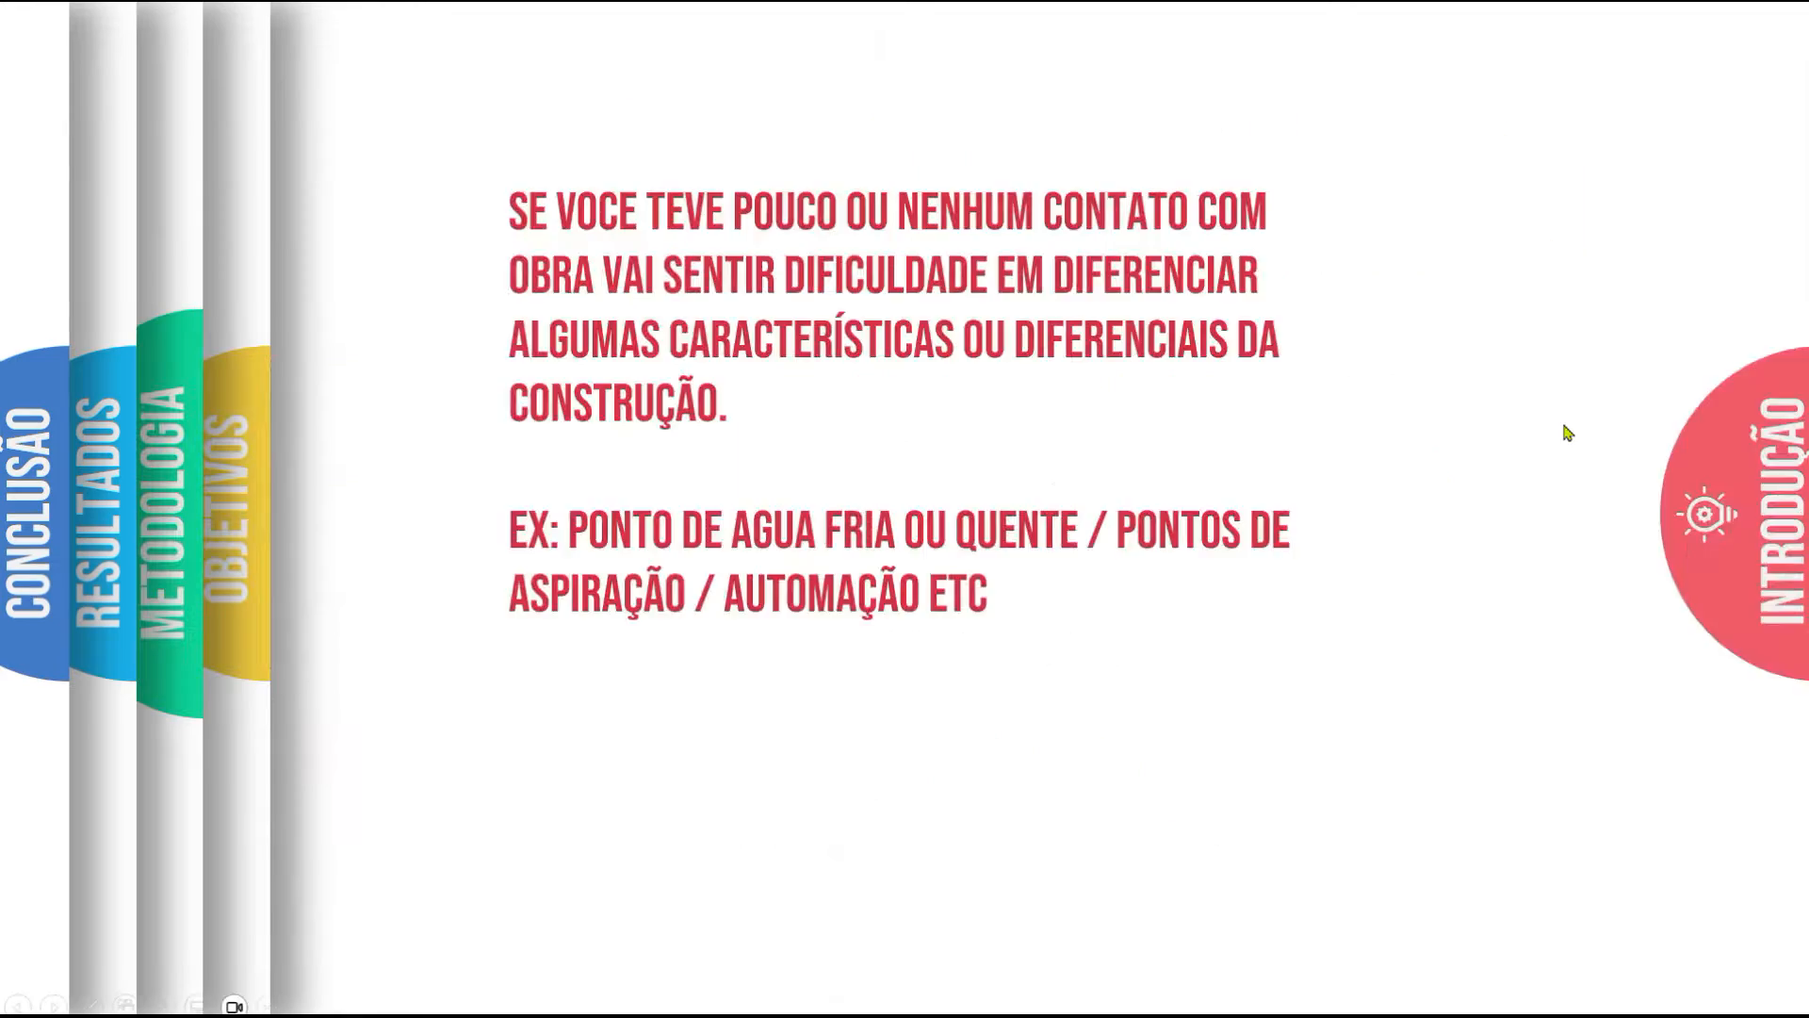
key(Right)
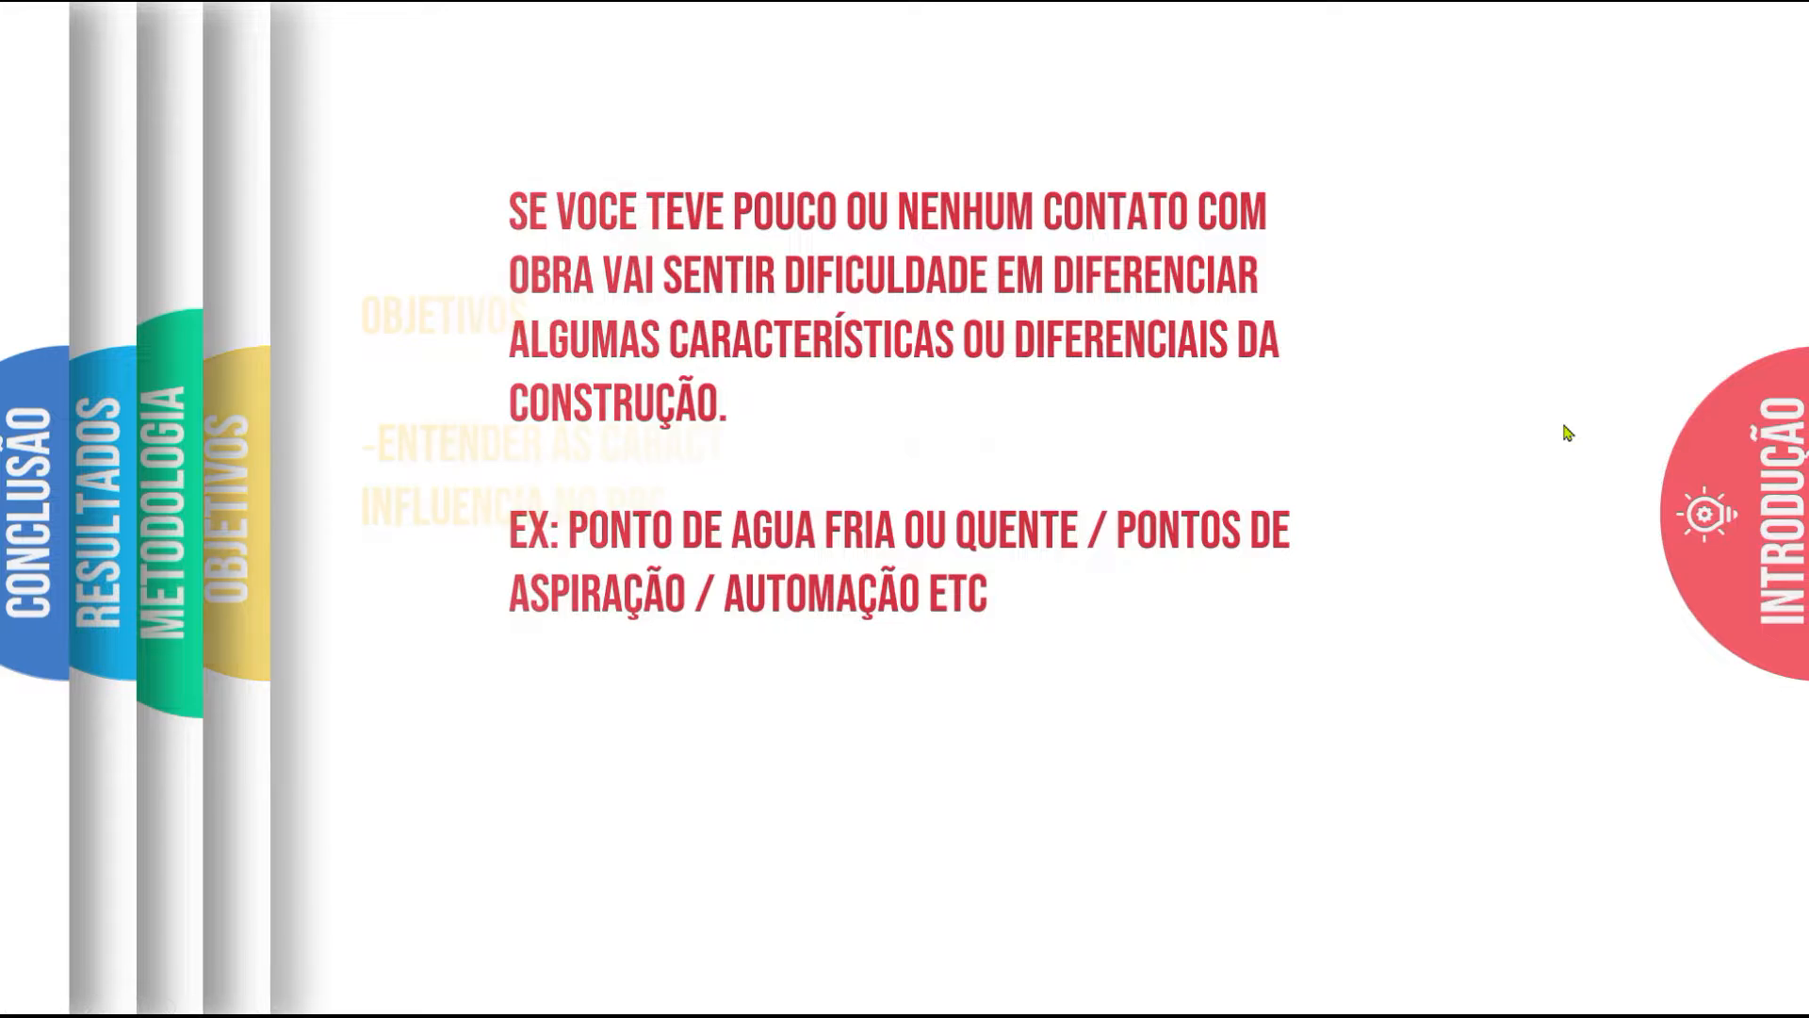
key(Right)
key(Right)
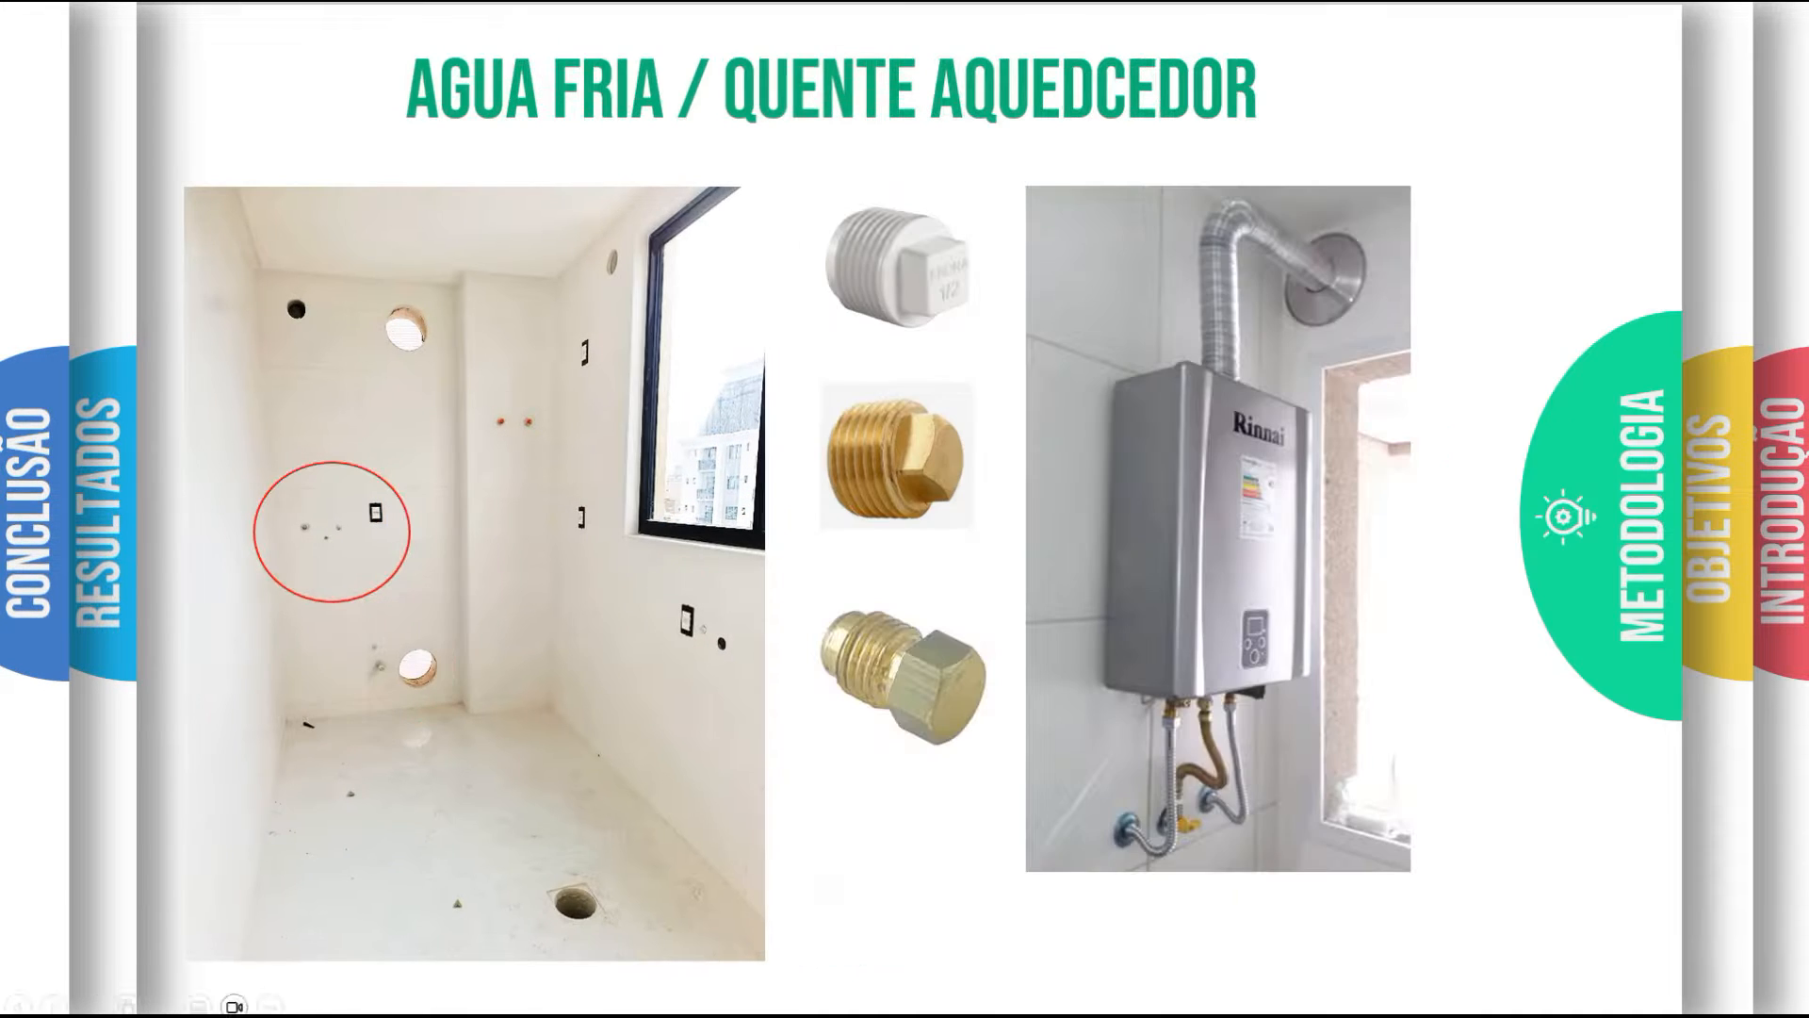
key(Right)
key(Right)
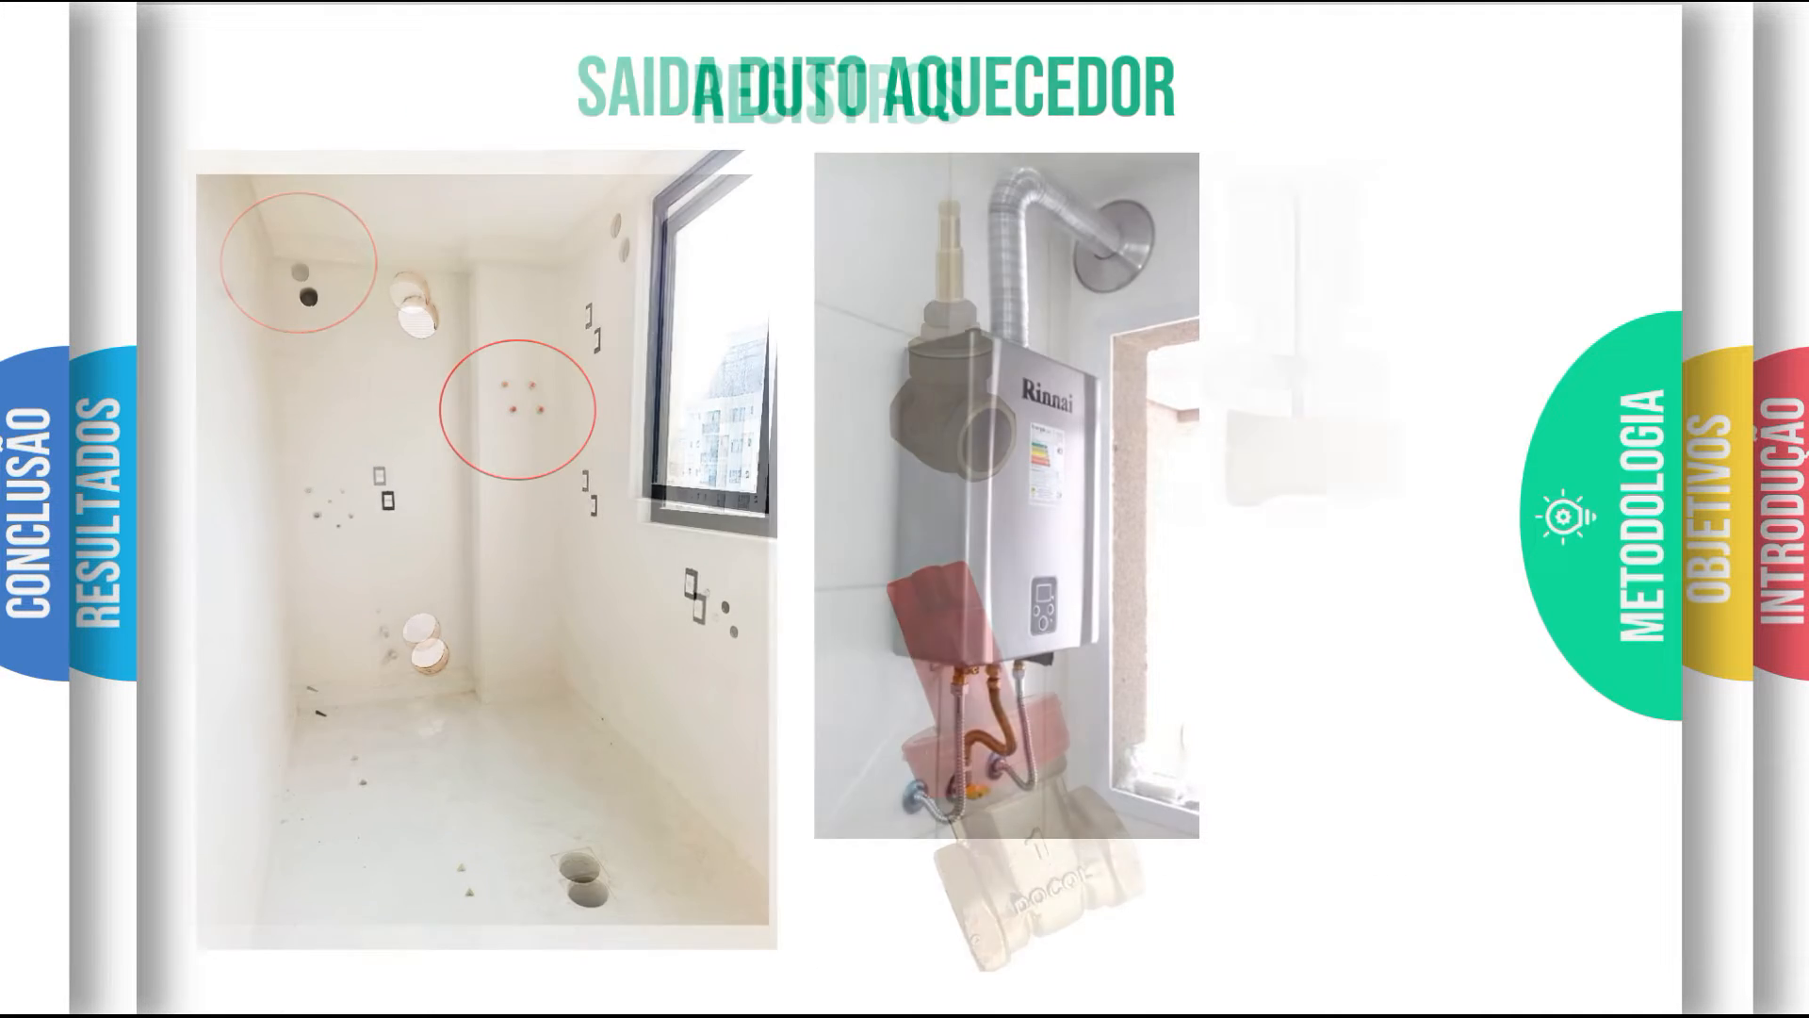
key(Right)
key(Right)
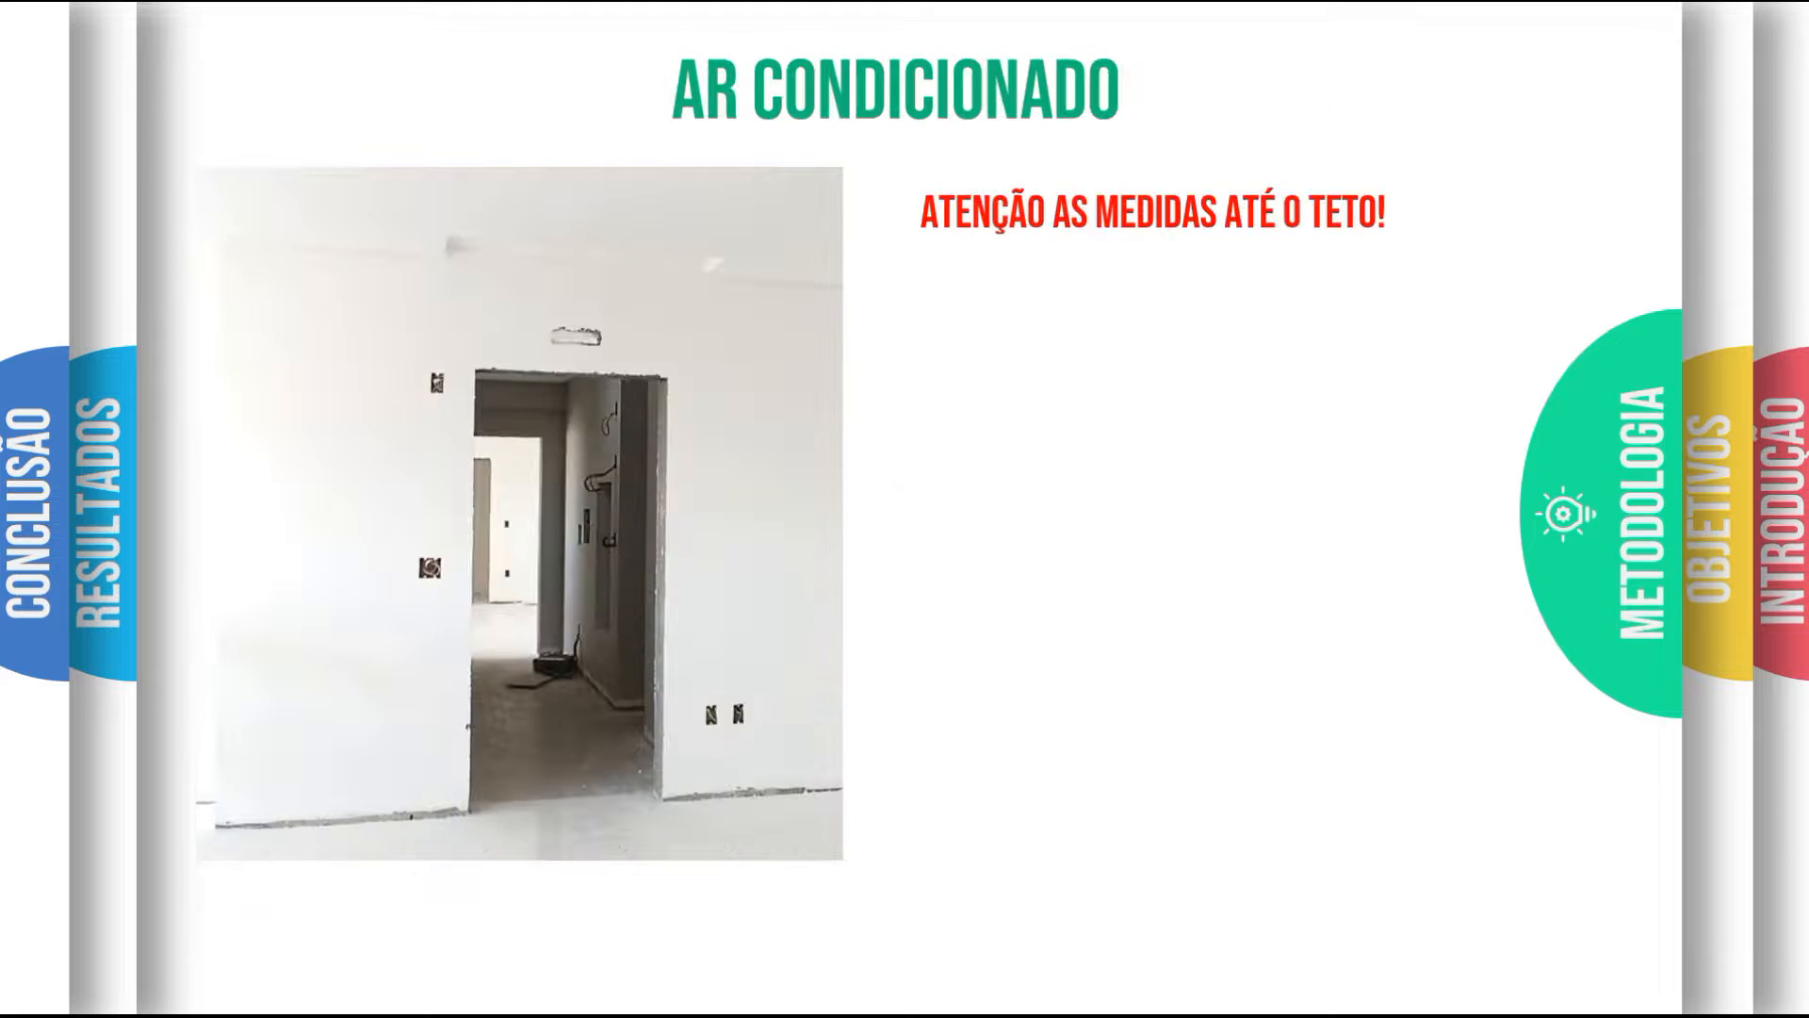
key(Right)
key(Right)
key(Right)
key(Right)
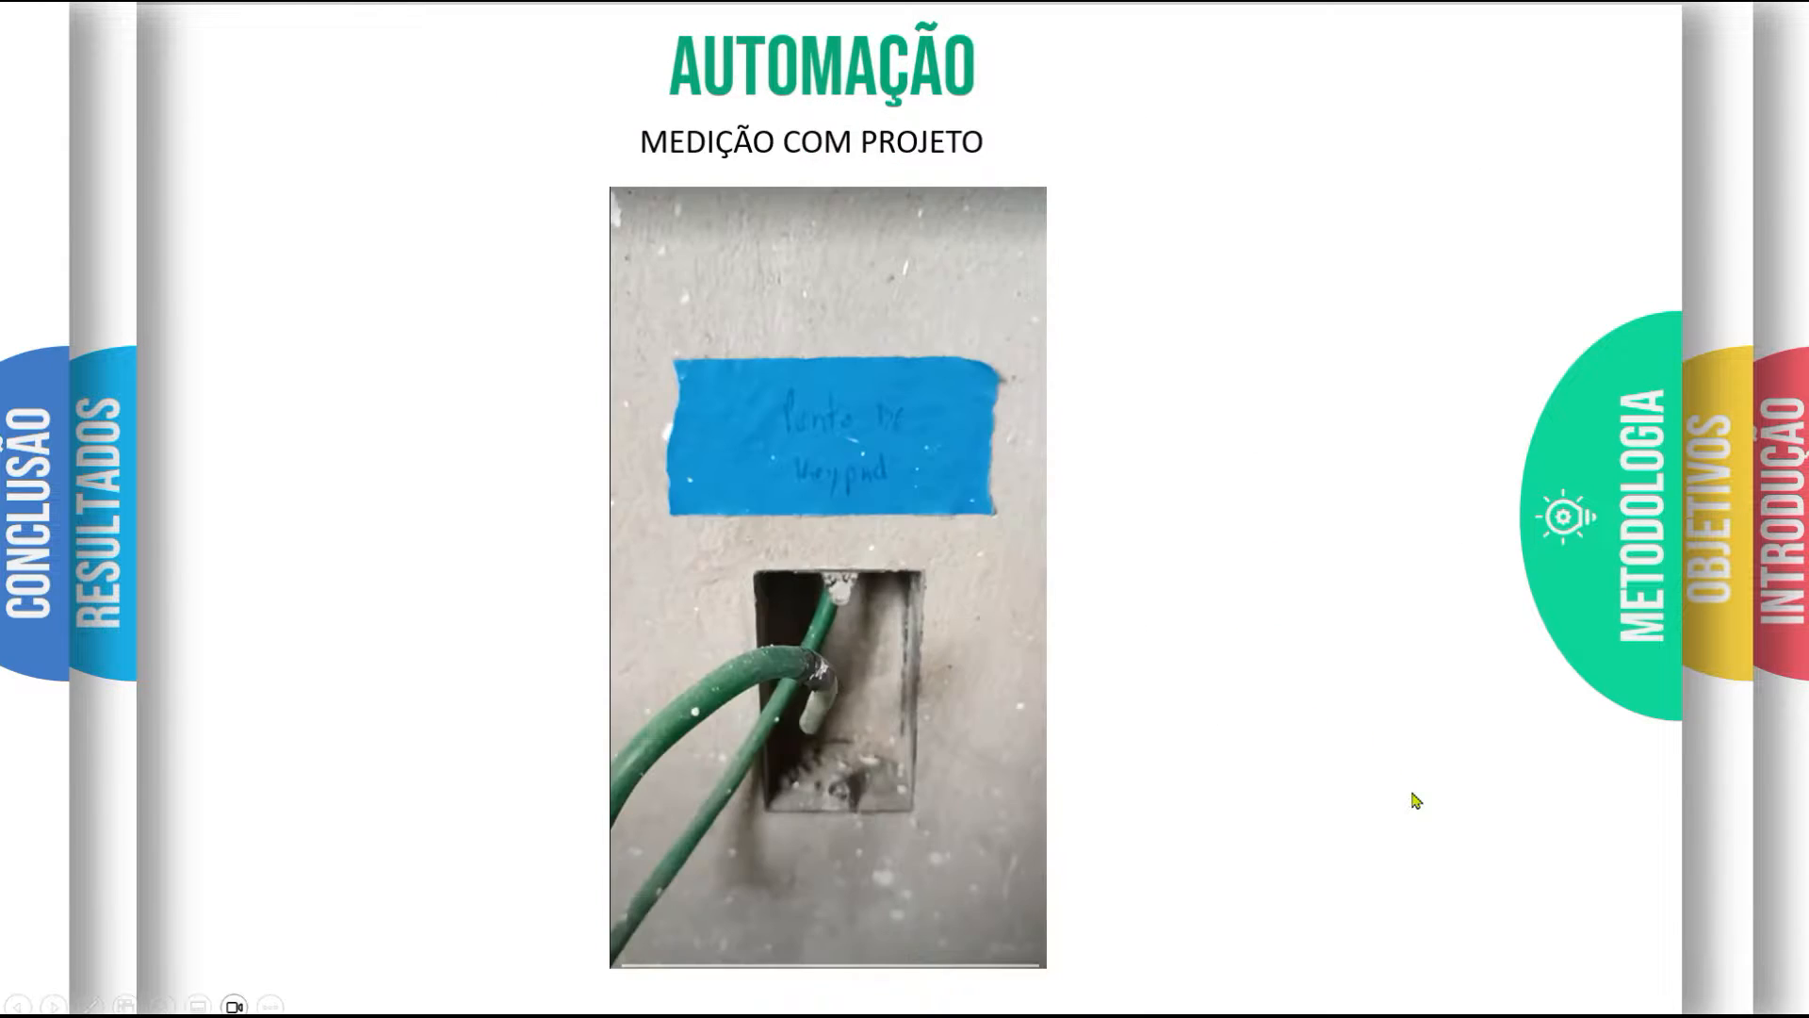
key(Right)
key(Right)
key(Right)
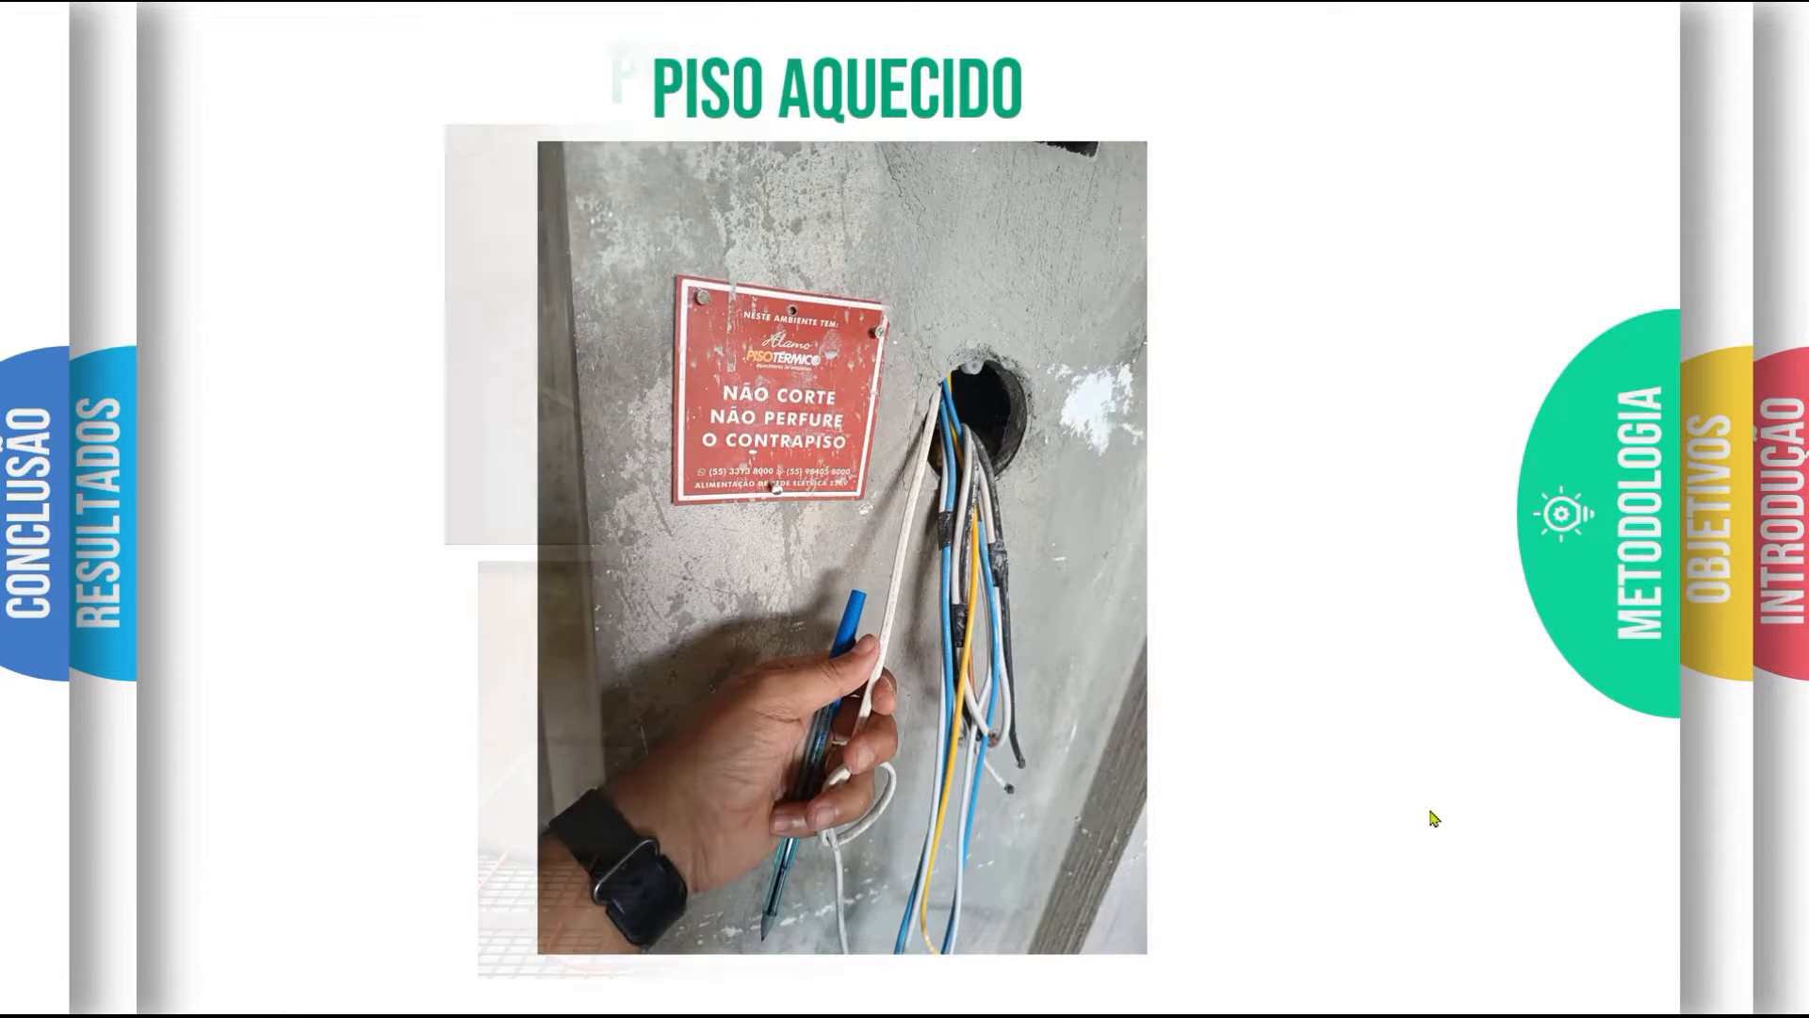
key(Right)
key(Right)
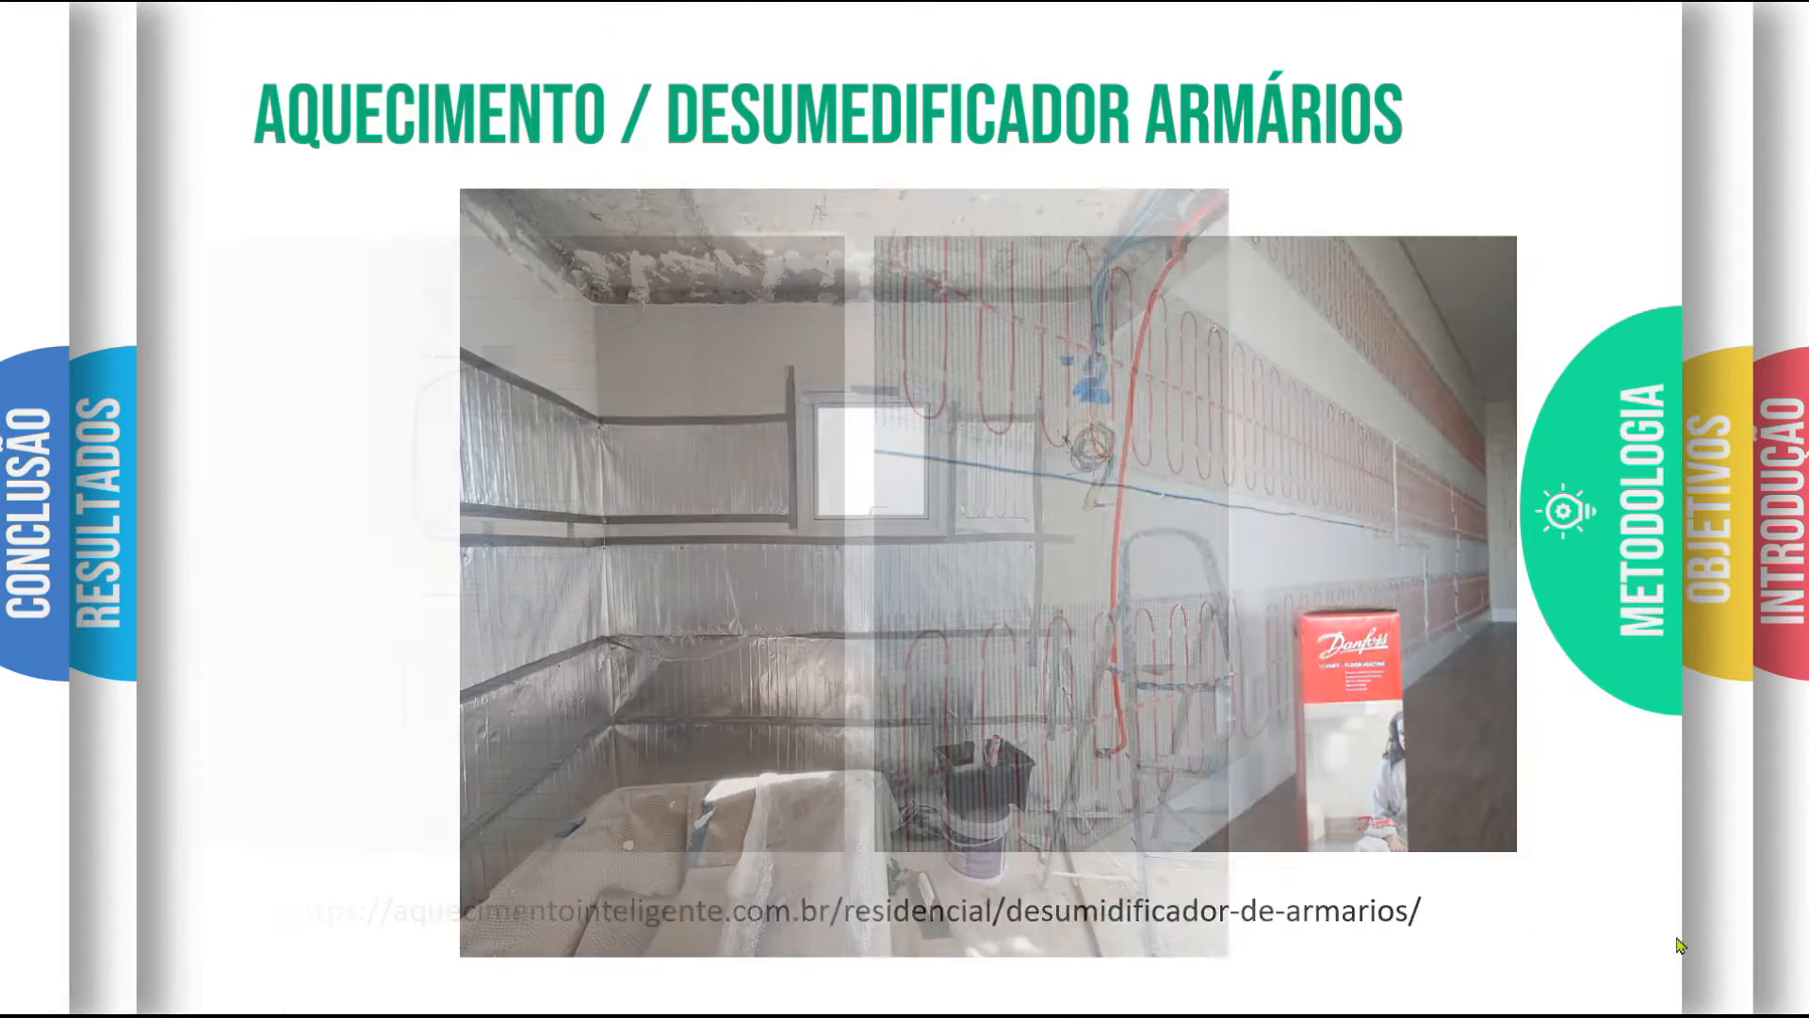
key(Right)
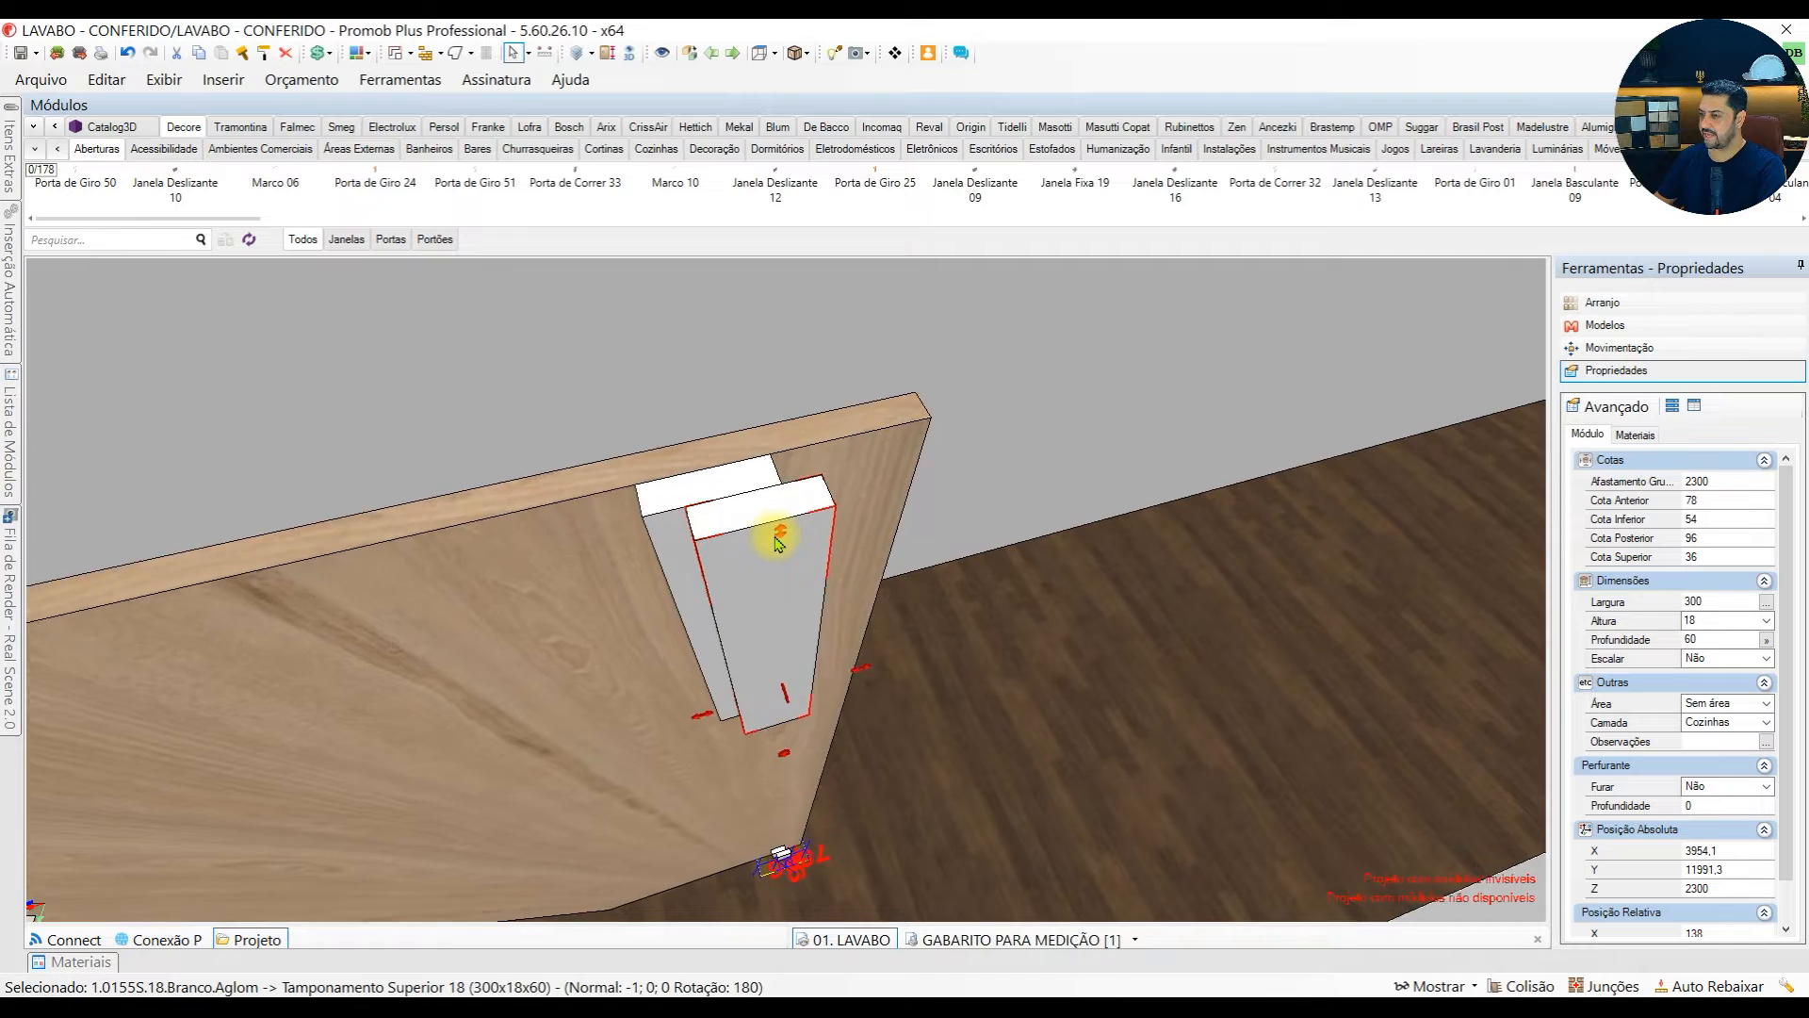
Examine the paired spacers at both upper corners of the panel's back and the small block at its lower corner
scroll(775, 537, up, 1)
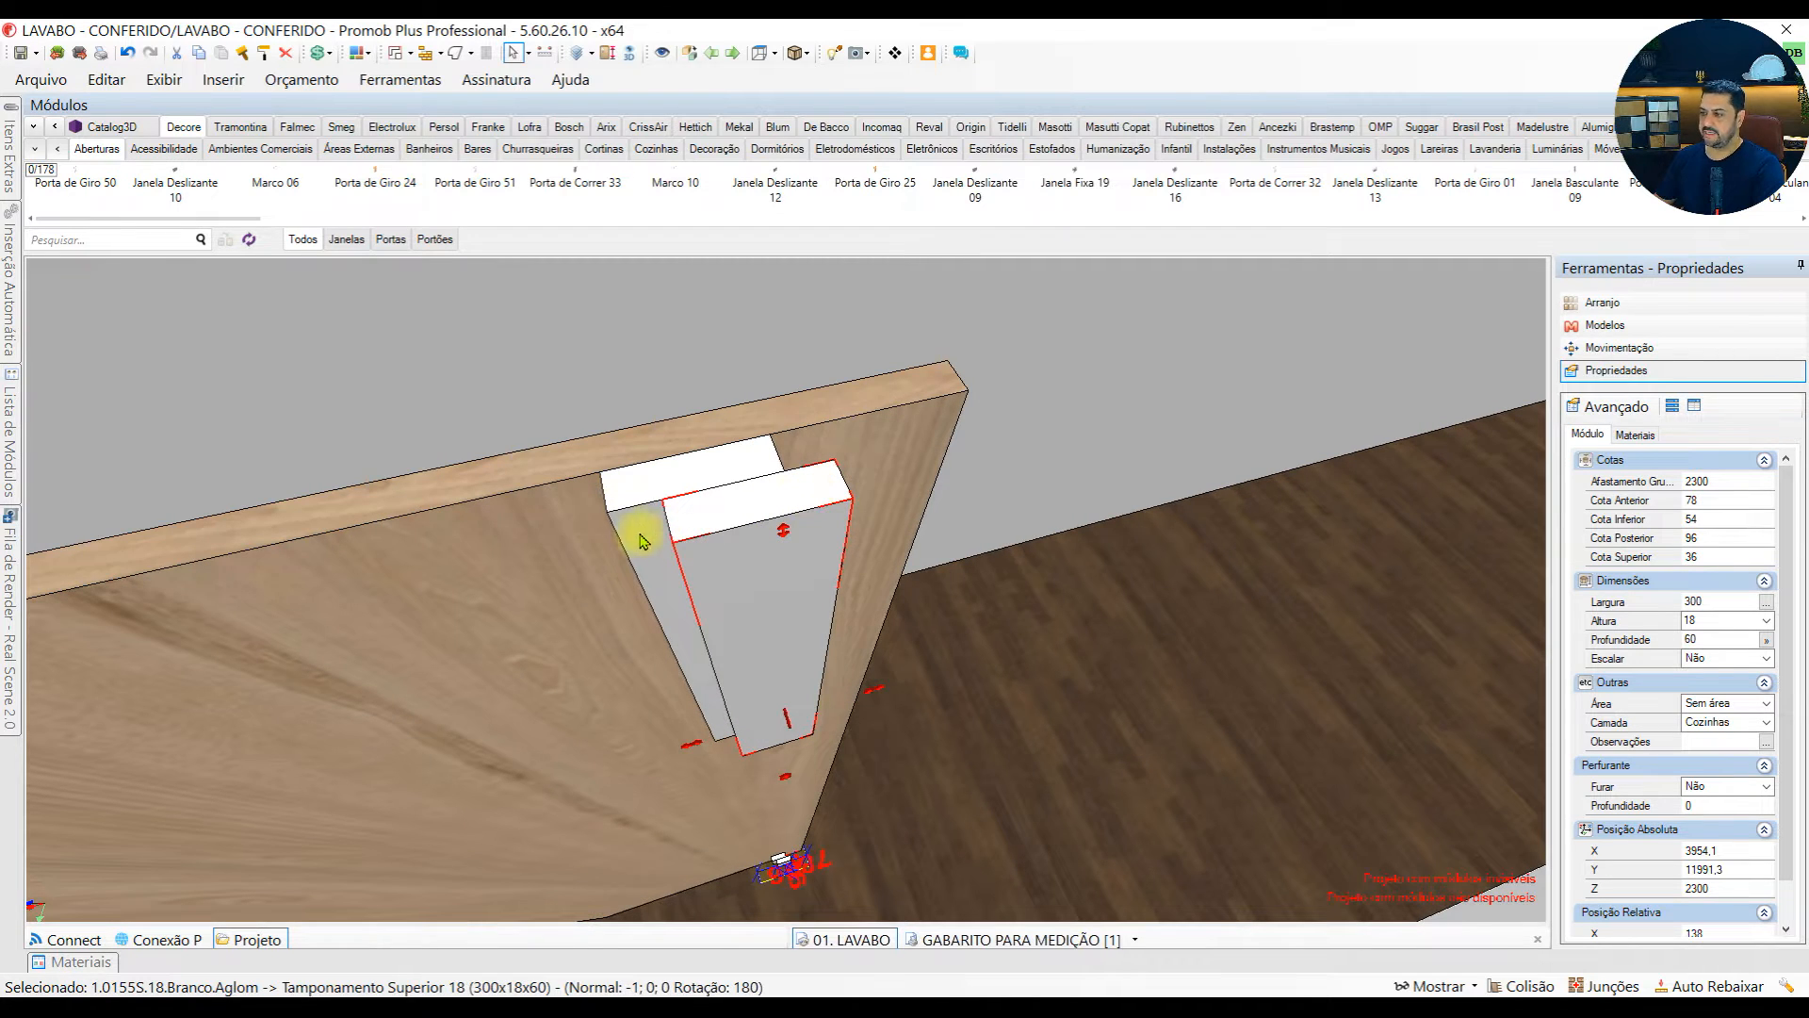
scroll(719, 582, down, 4)
scroll(699, 540, up, 4)
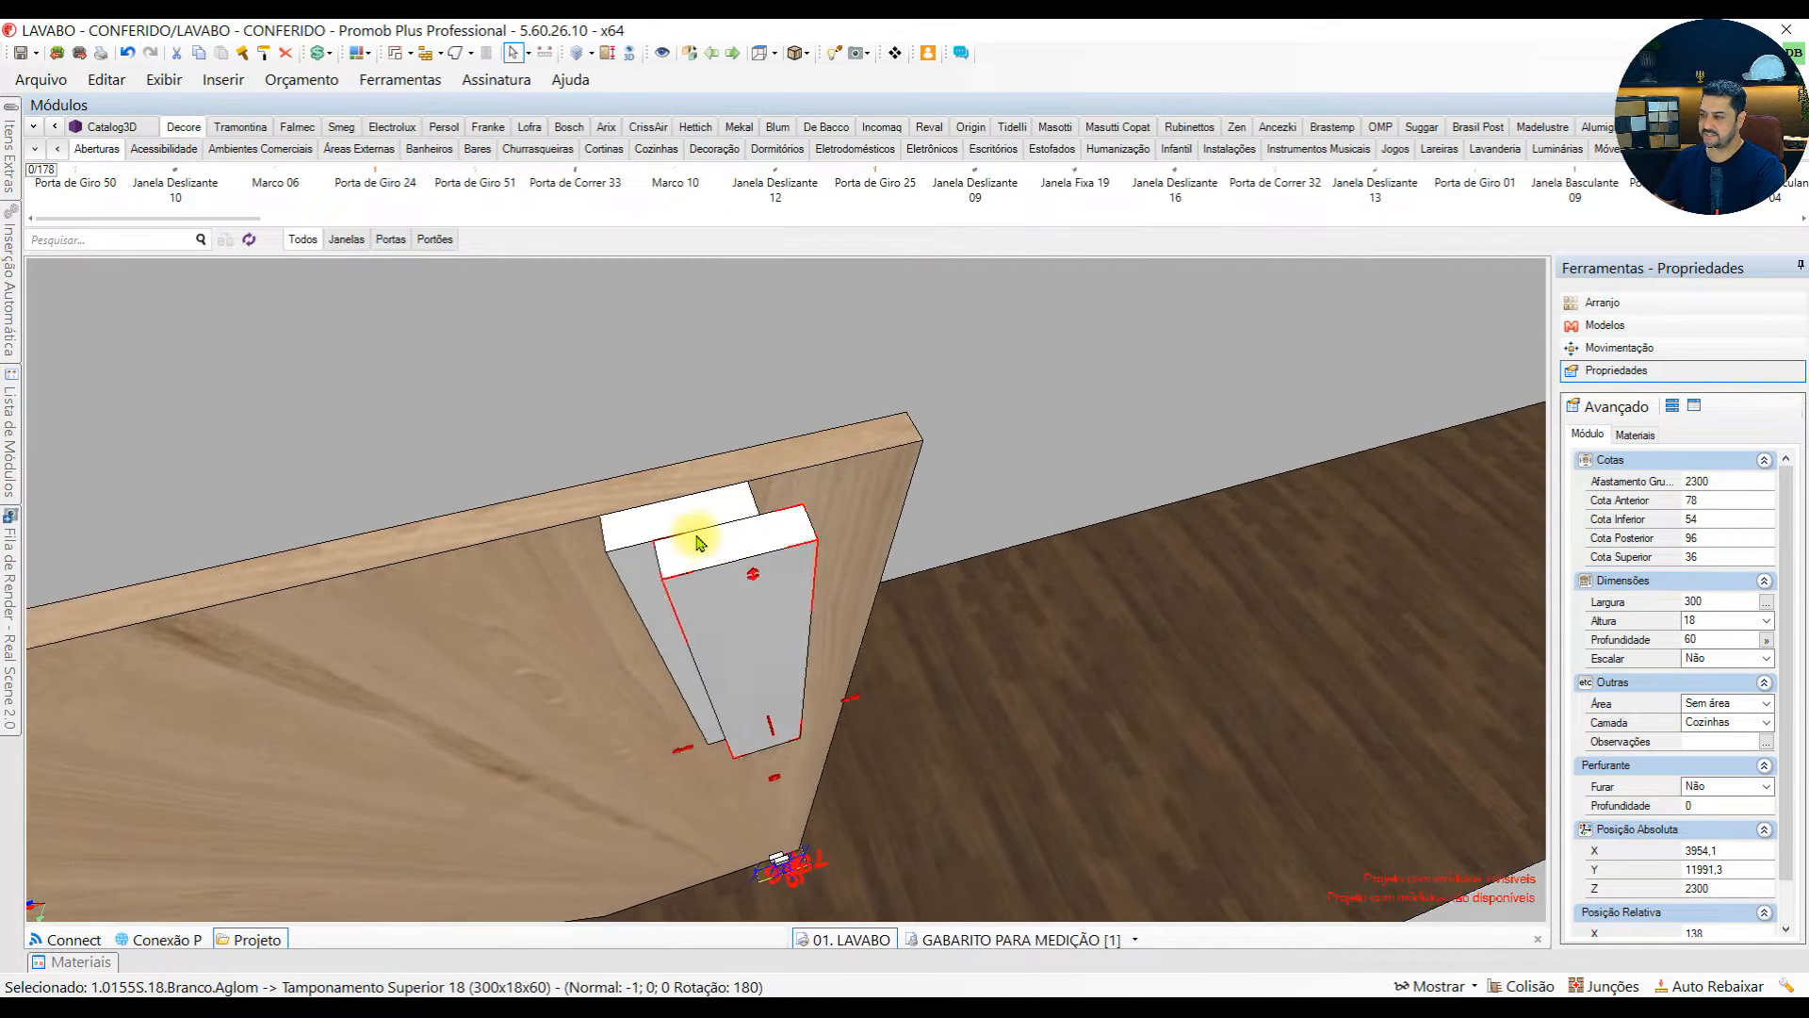
scroll(702, 545, down, 5)
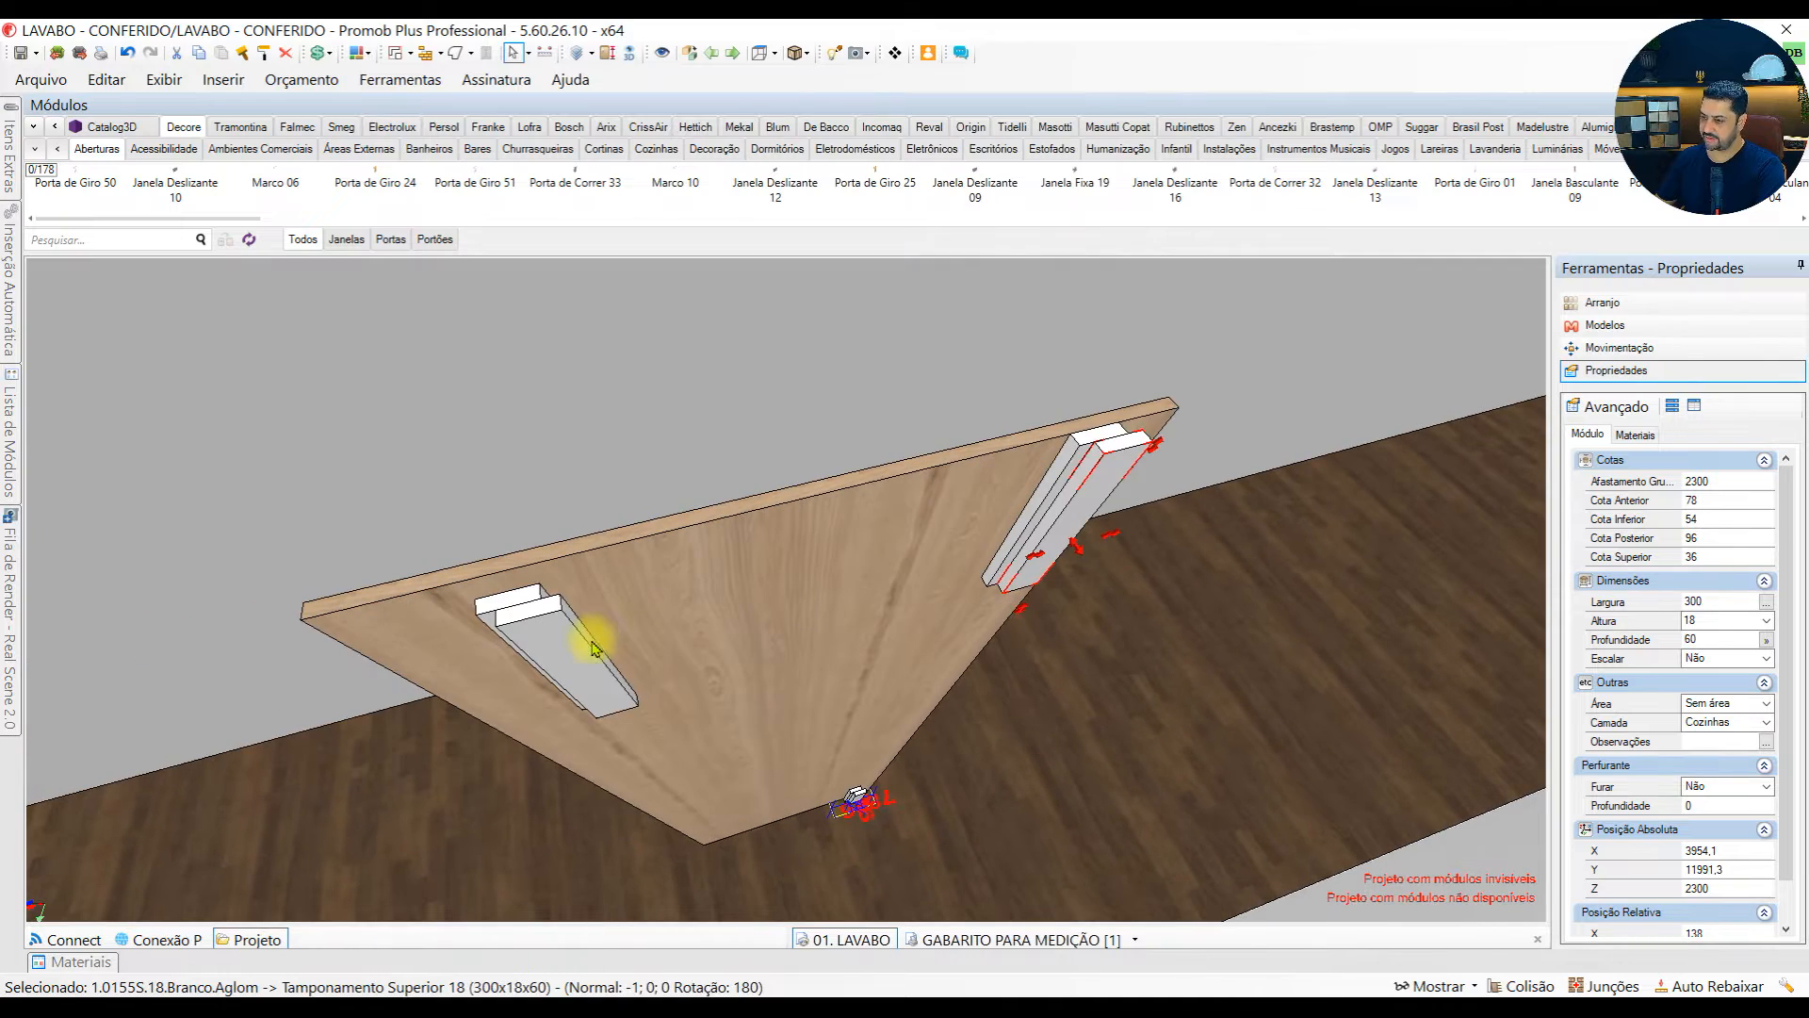
click(567, 660)
scroll(874, 789, up, 4)
middle_drag(876, 788, 691, 719)
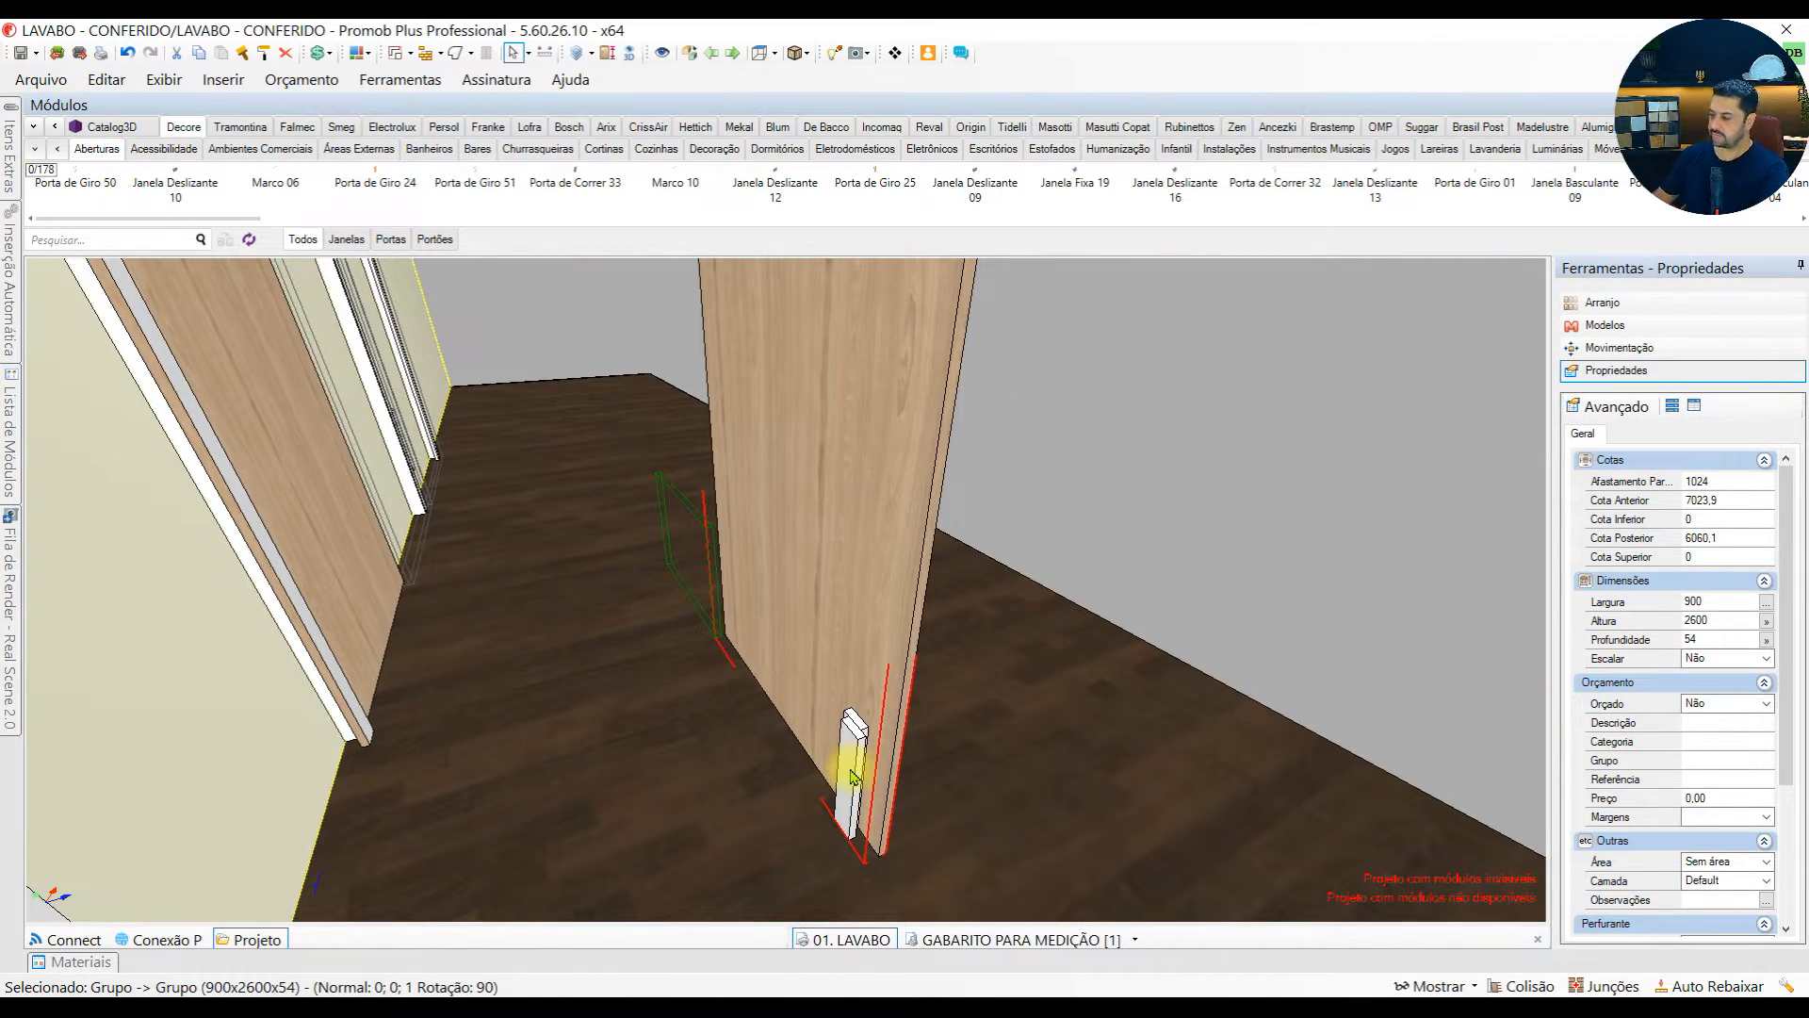
middle_drag(850, 775, 691, 407)
Select the full-height support at the left end of the wall and examine how it and the short upper supports match the detached panel
middle_drag(694, 634, 509, 657)
middle_drag(670, 687, 488, 691)
scroll(556, 638, up, 4)
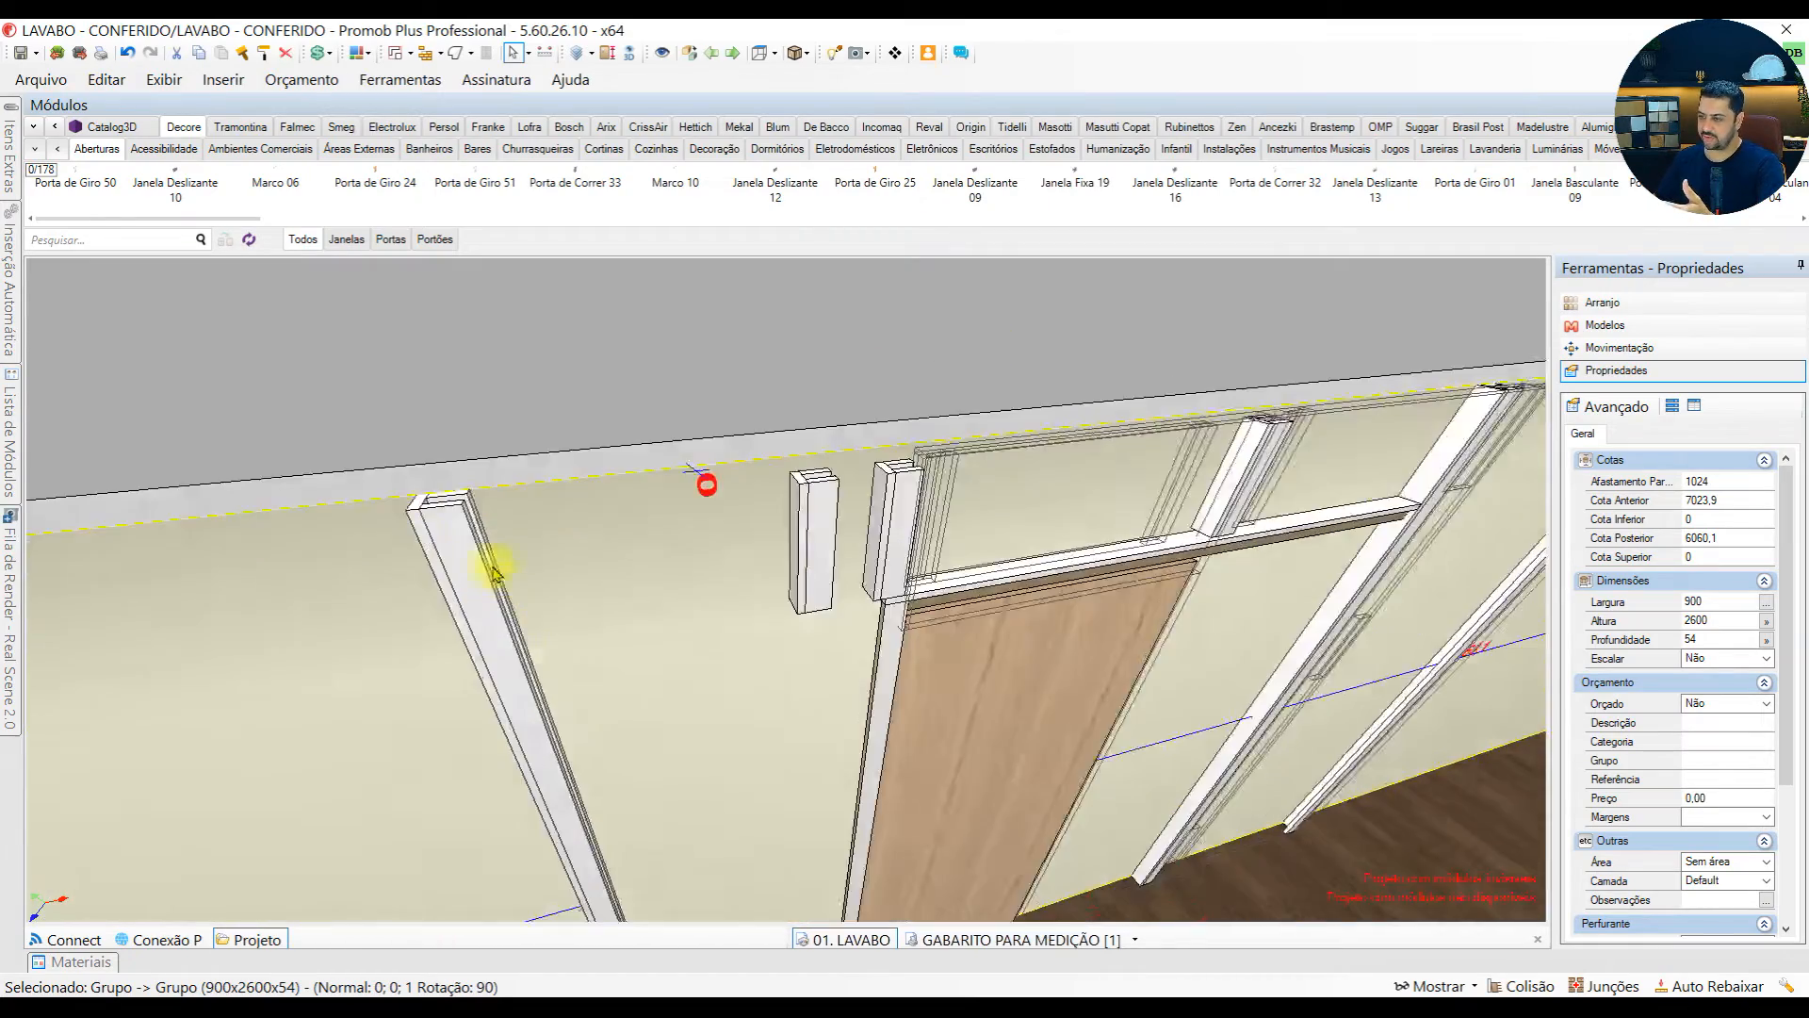
click(432, 518)
scroll(433, 517, up, 3)
middle_drag(489, 528, 578, 578)
scroll(626, 705, down, 3)
scroll(577, 577, down, 2)
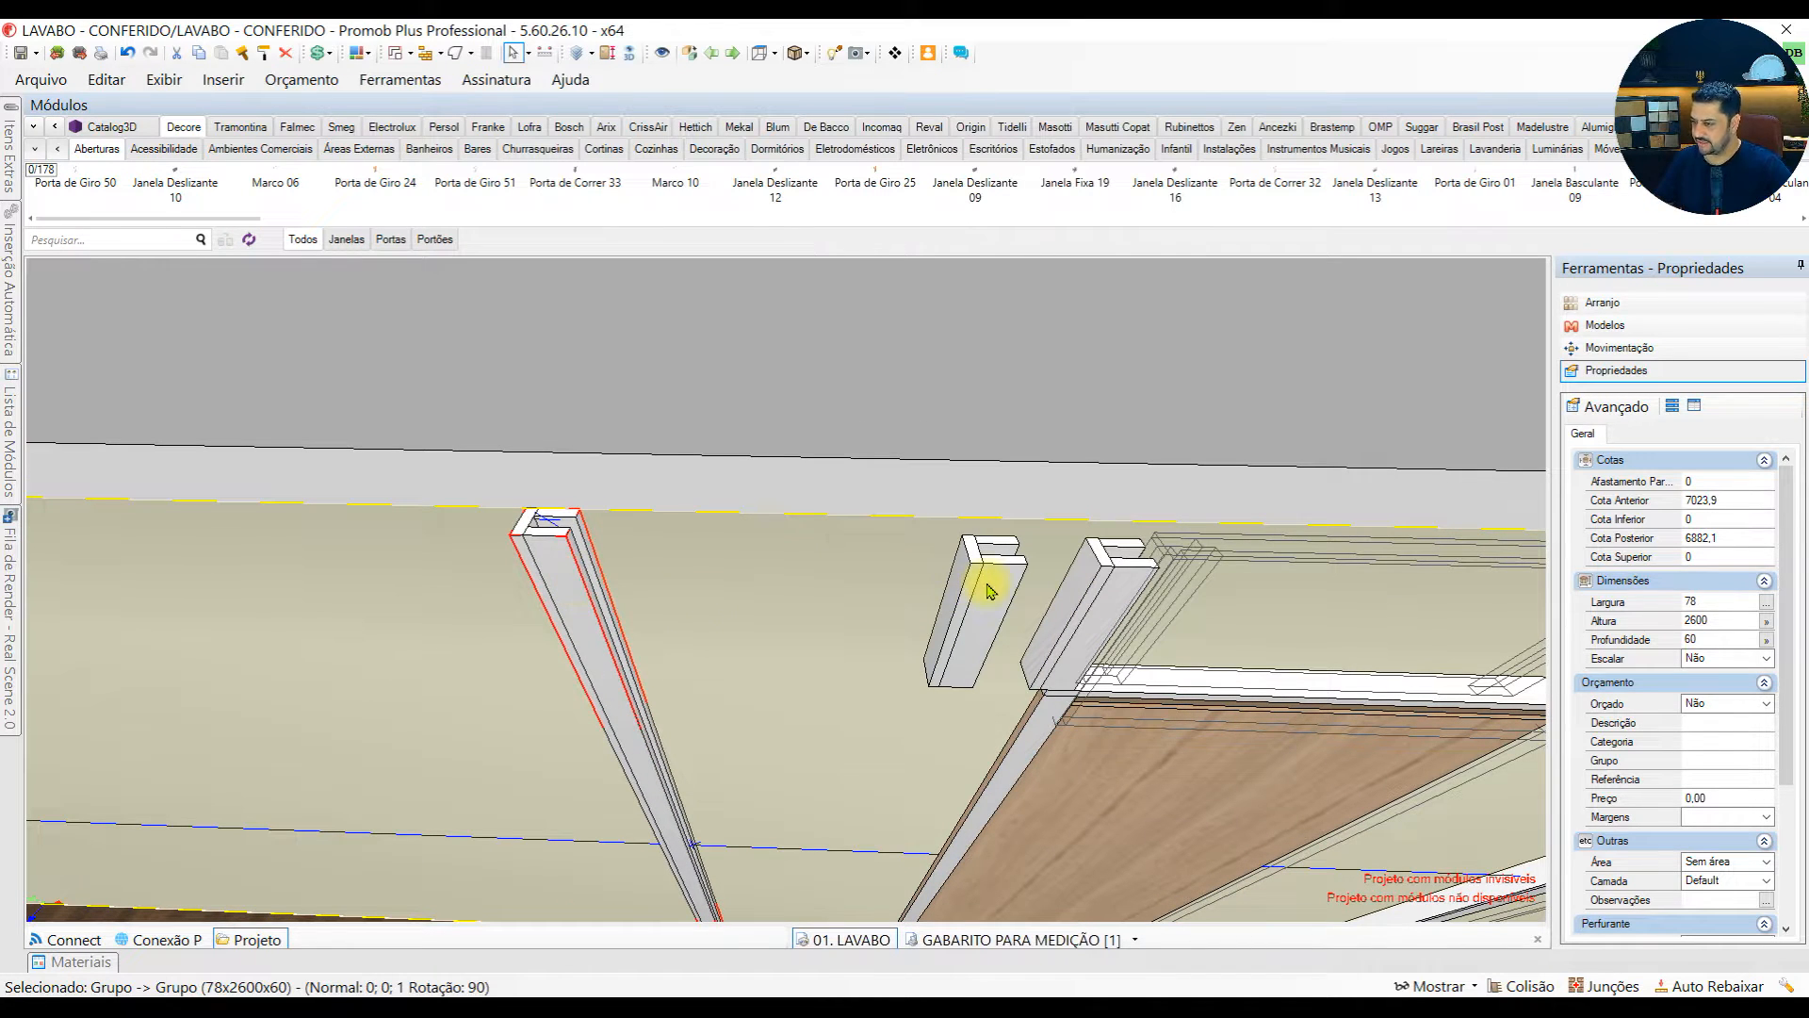
middle_drag(614, 658, 562, 537)
scroll(558, 529, down, 1)
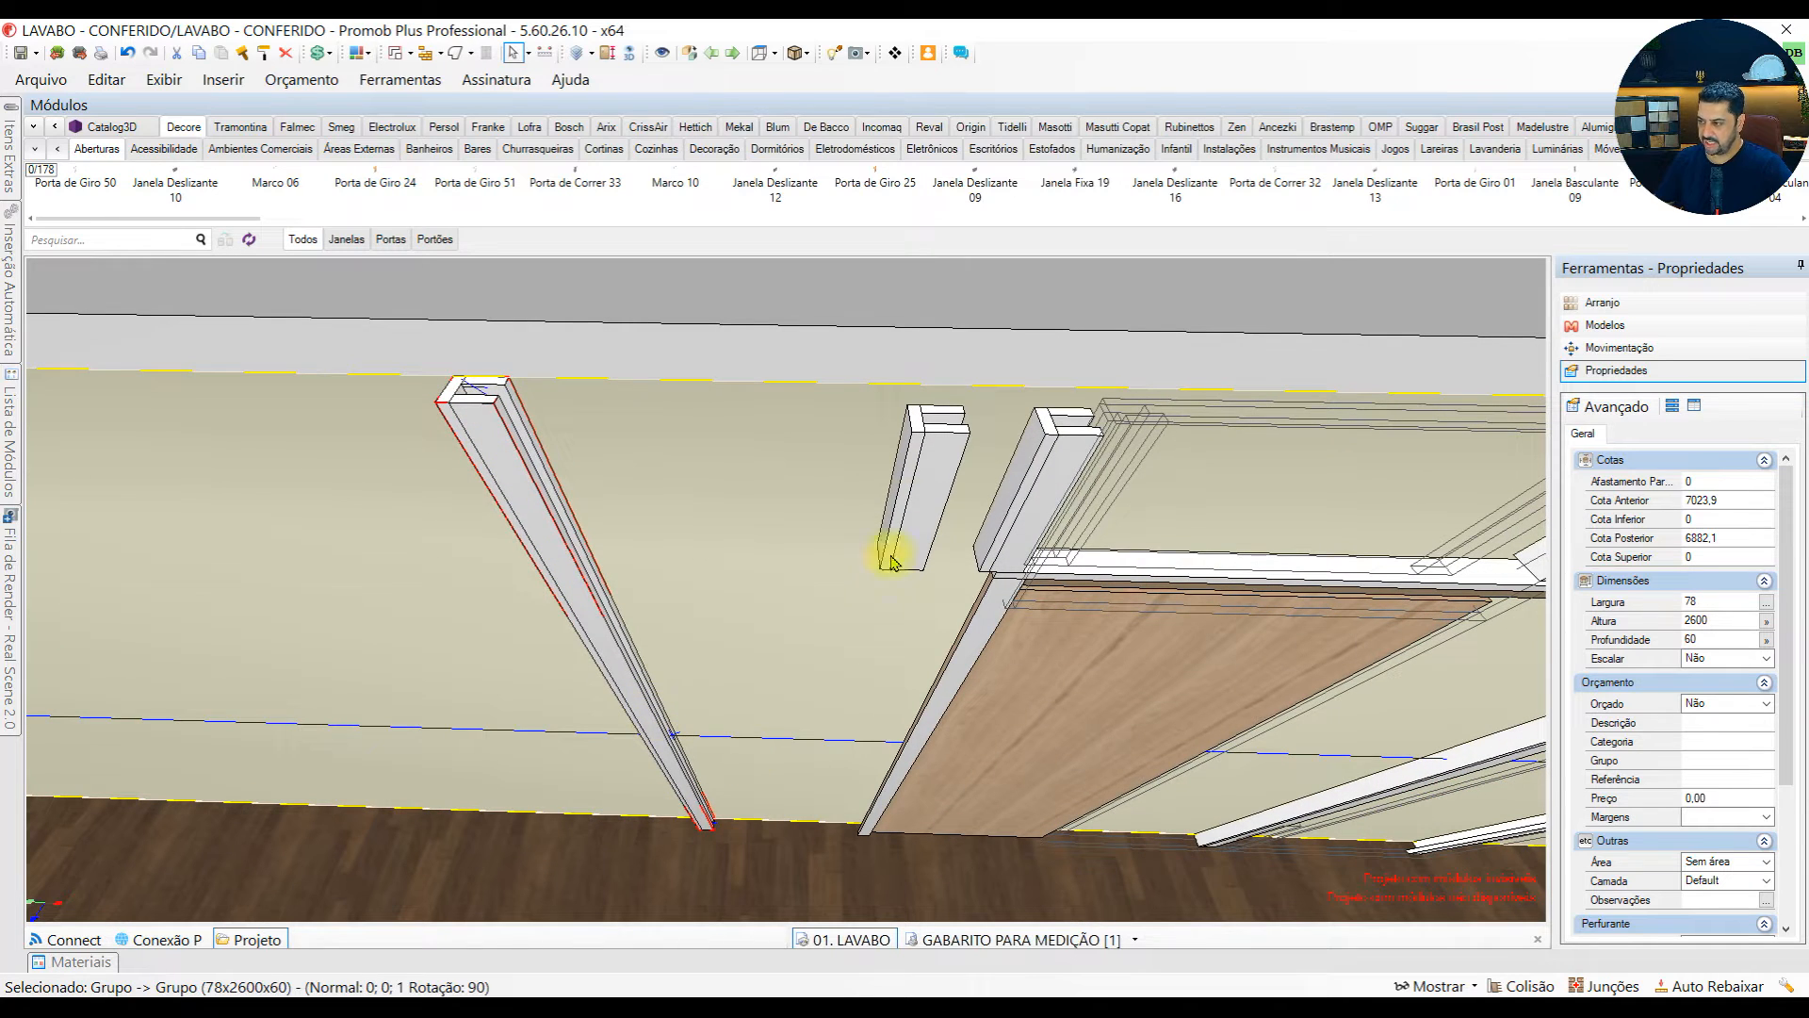
scroll(918, 469, down, 4)
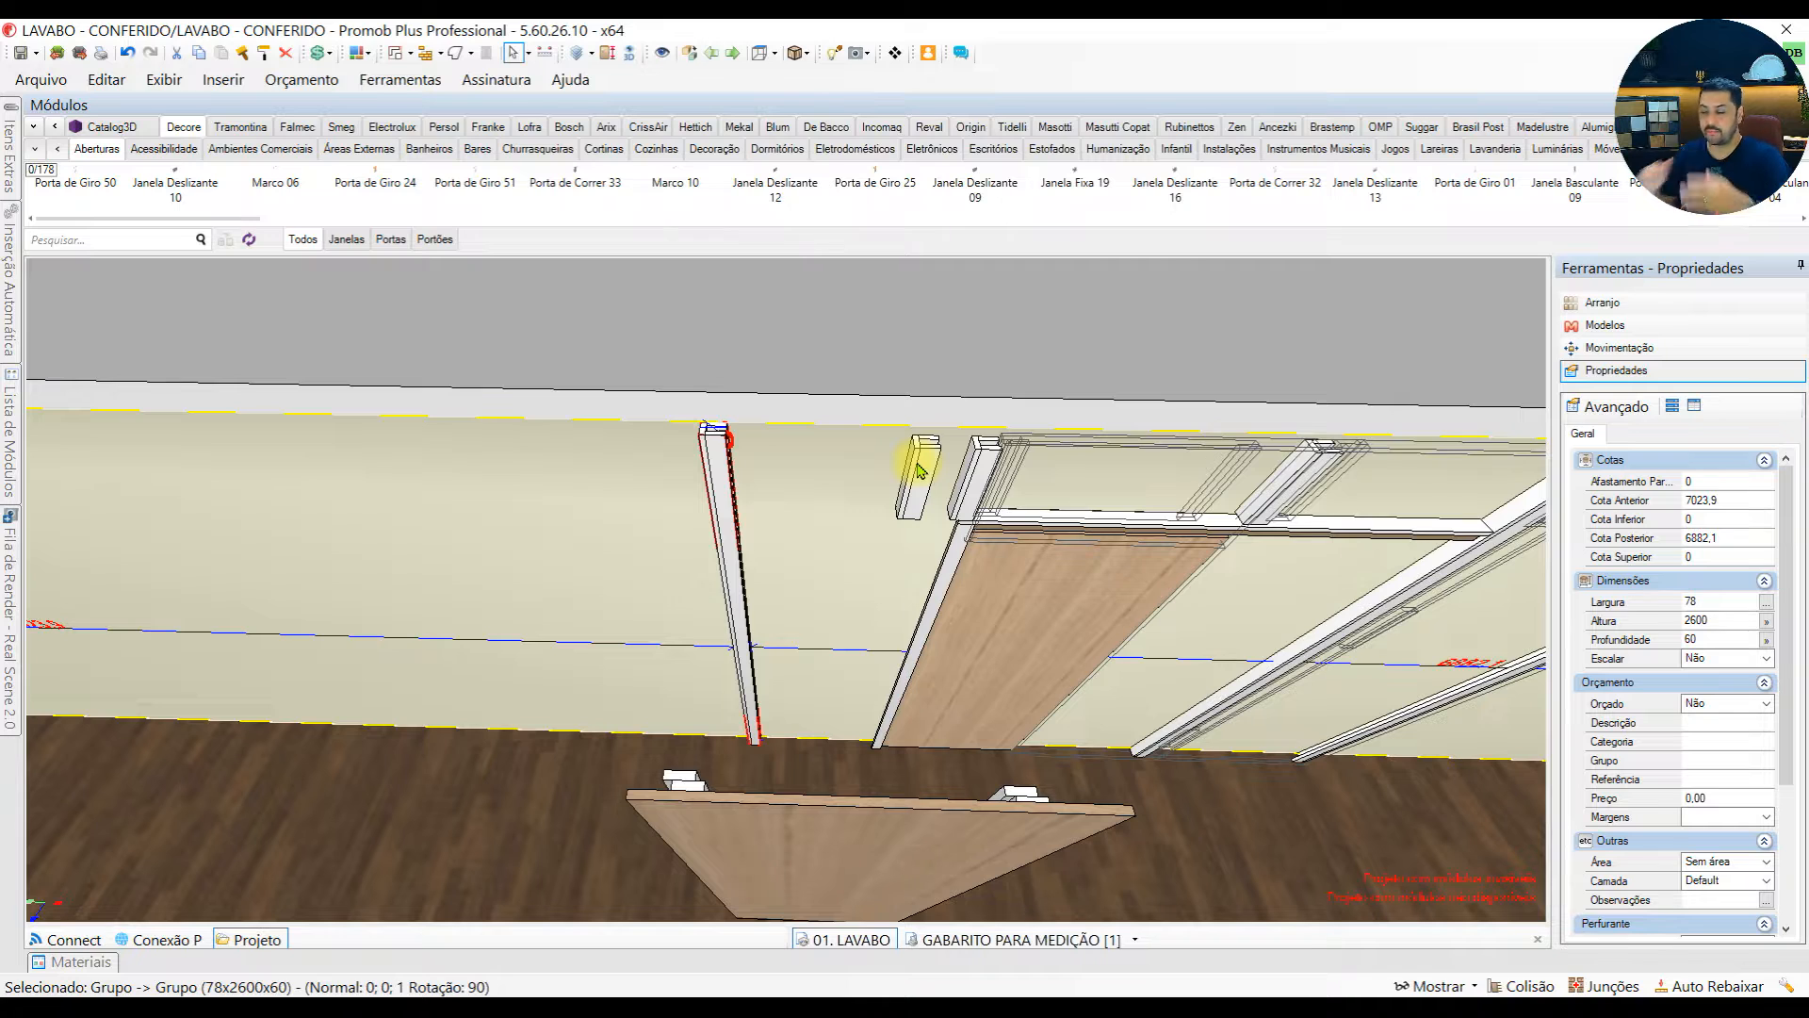
click(747, 826)
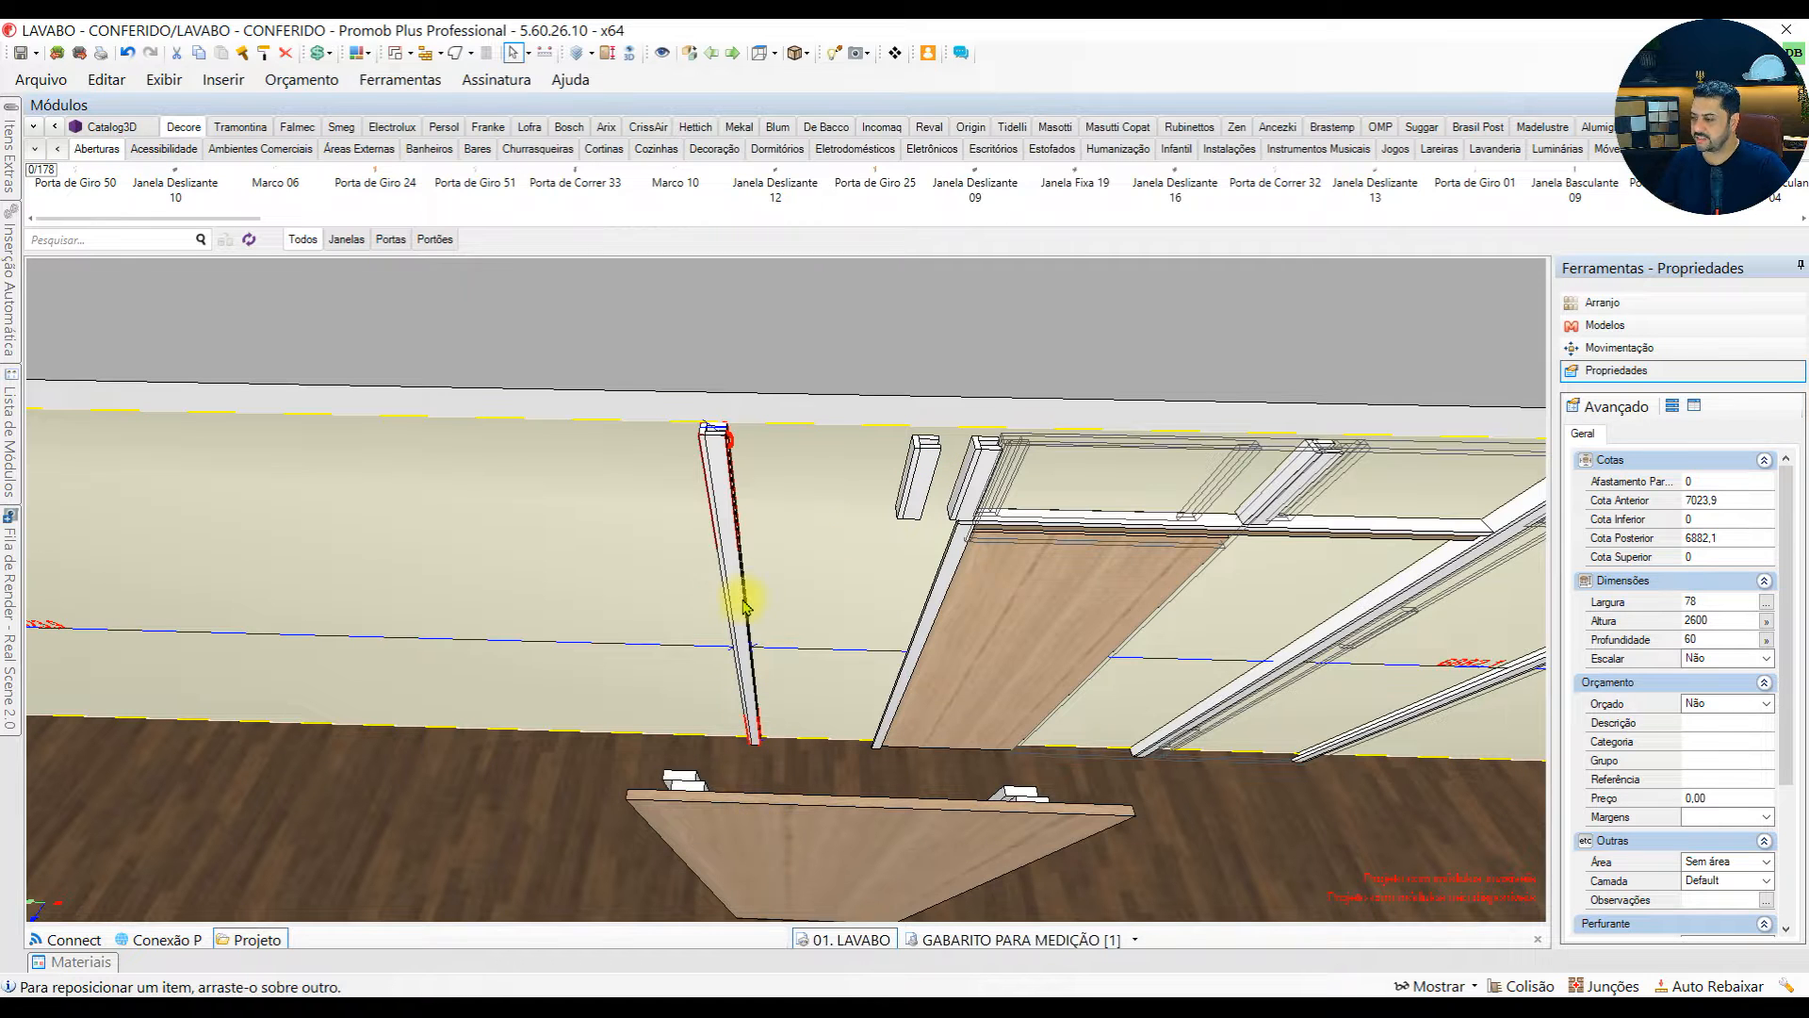
Return the detached tall panel to the wall, beside the full-height support at the wall's left end
drag(747, 593, 736, 591)
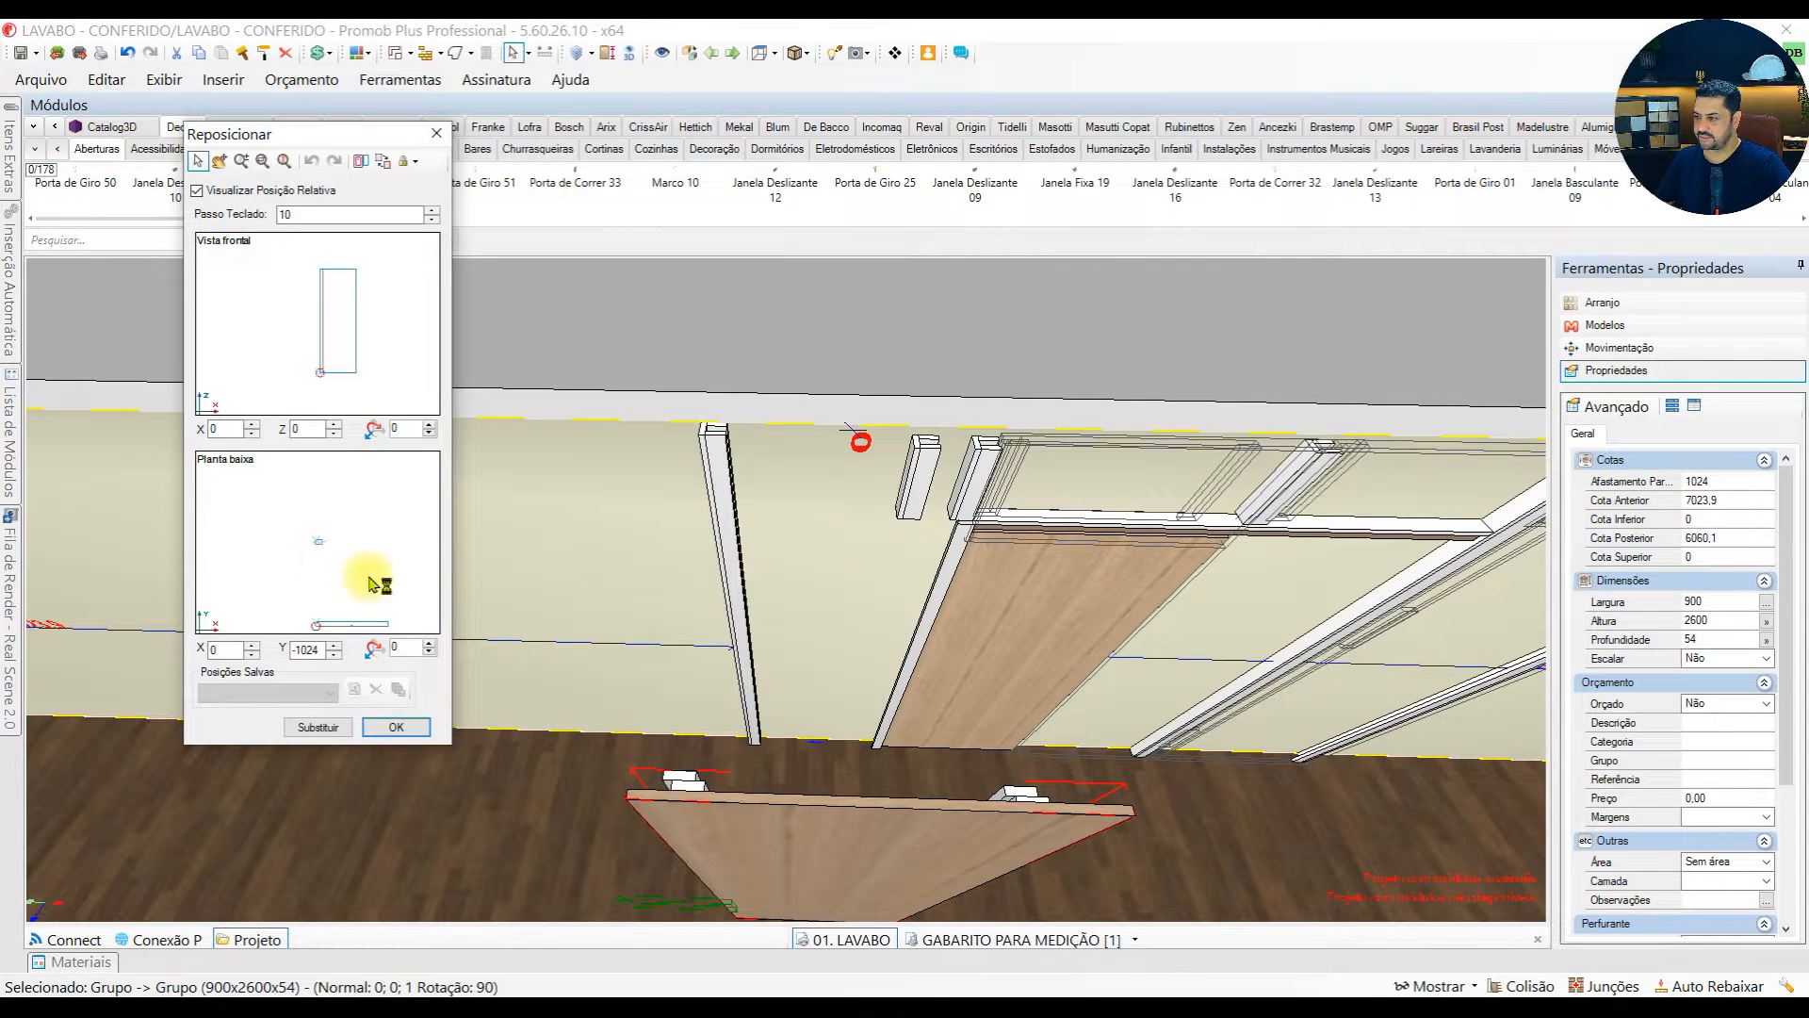
click(396, 727)
scroll(748, 465, up, 5)
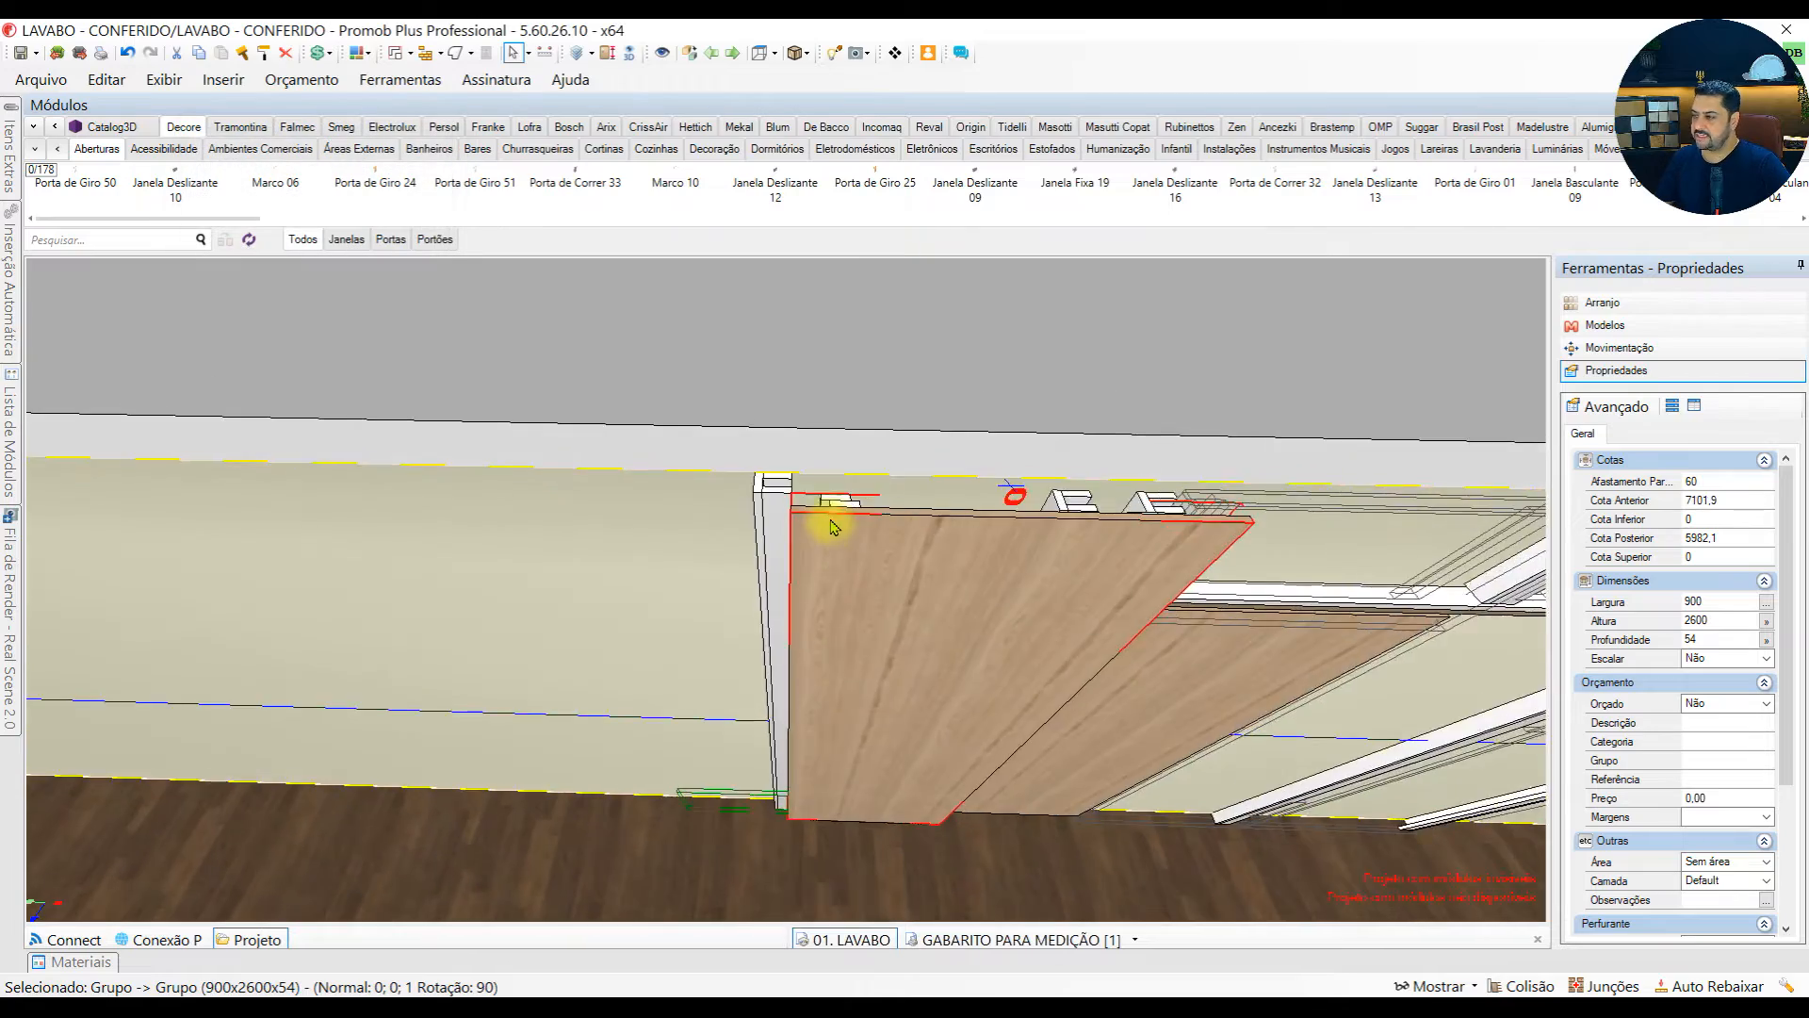
middle_drag(773, 529, 873, 606)
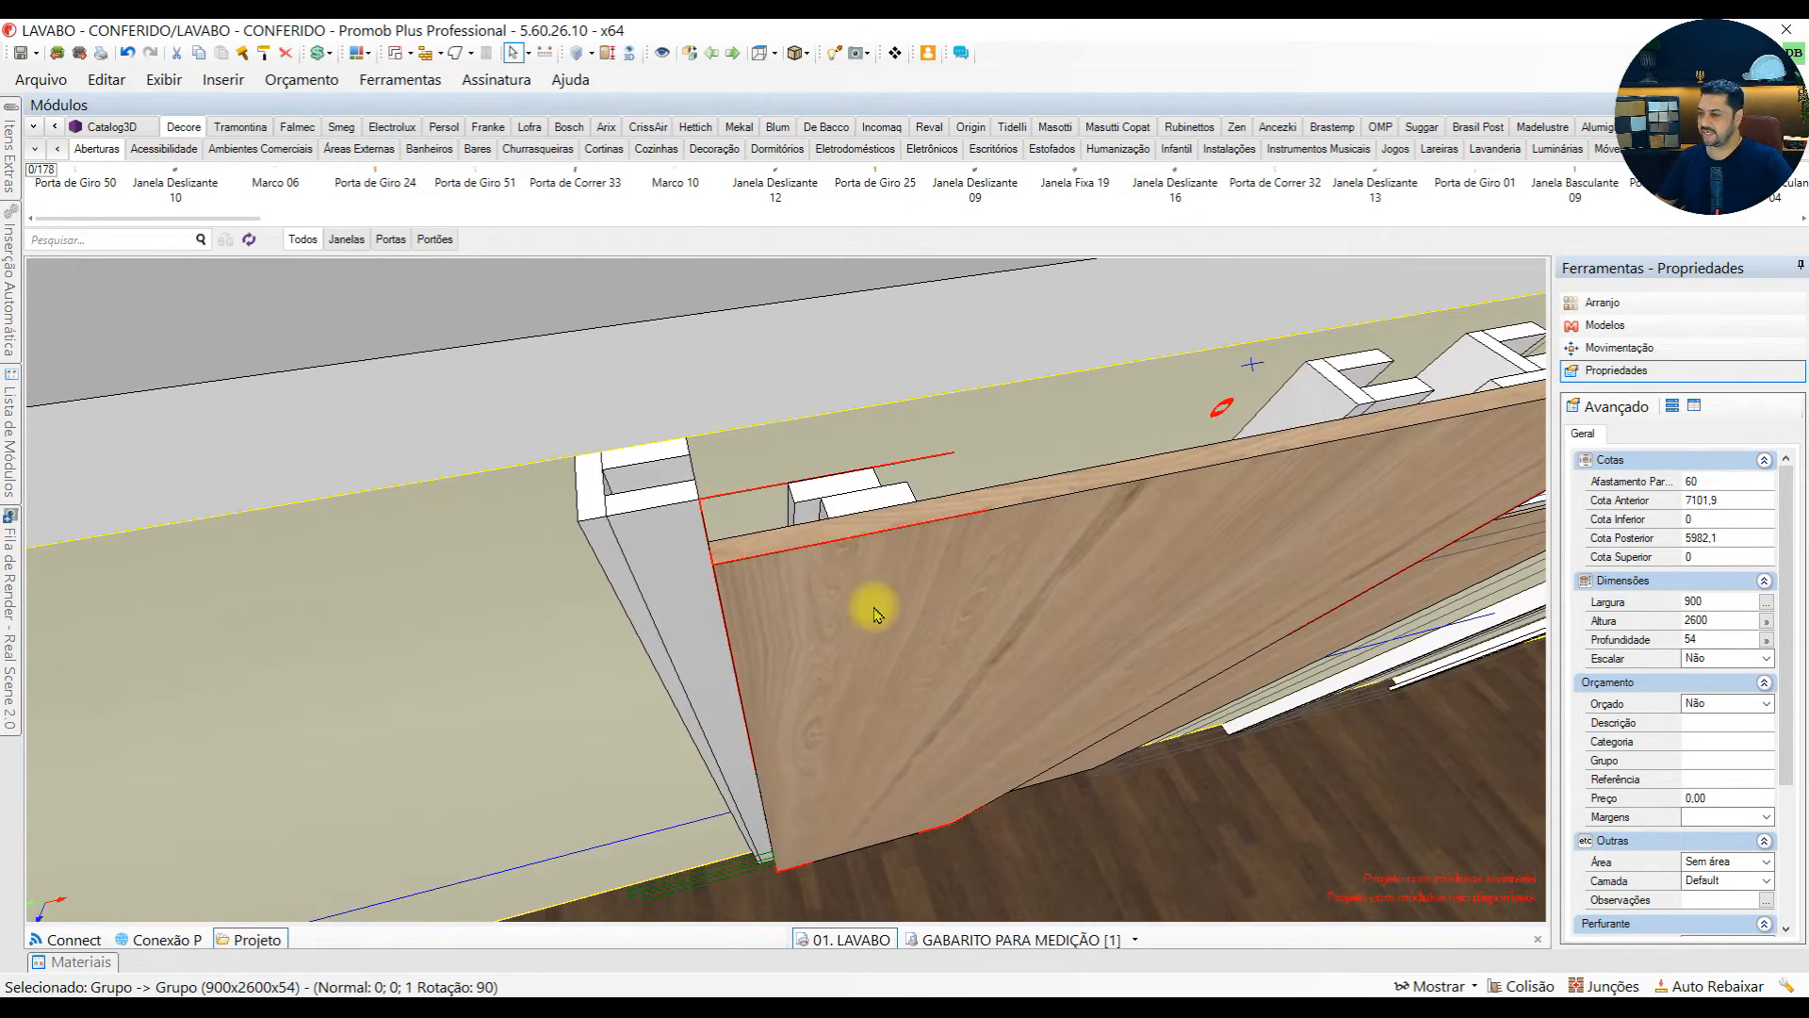
middle_drag(839, 516, 695, 606)
drag(846, 632, 679, 627)
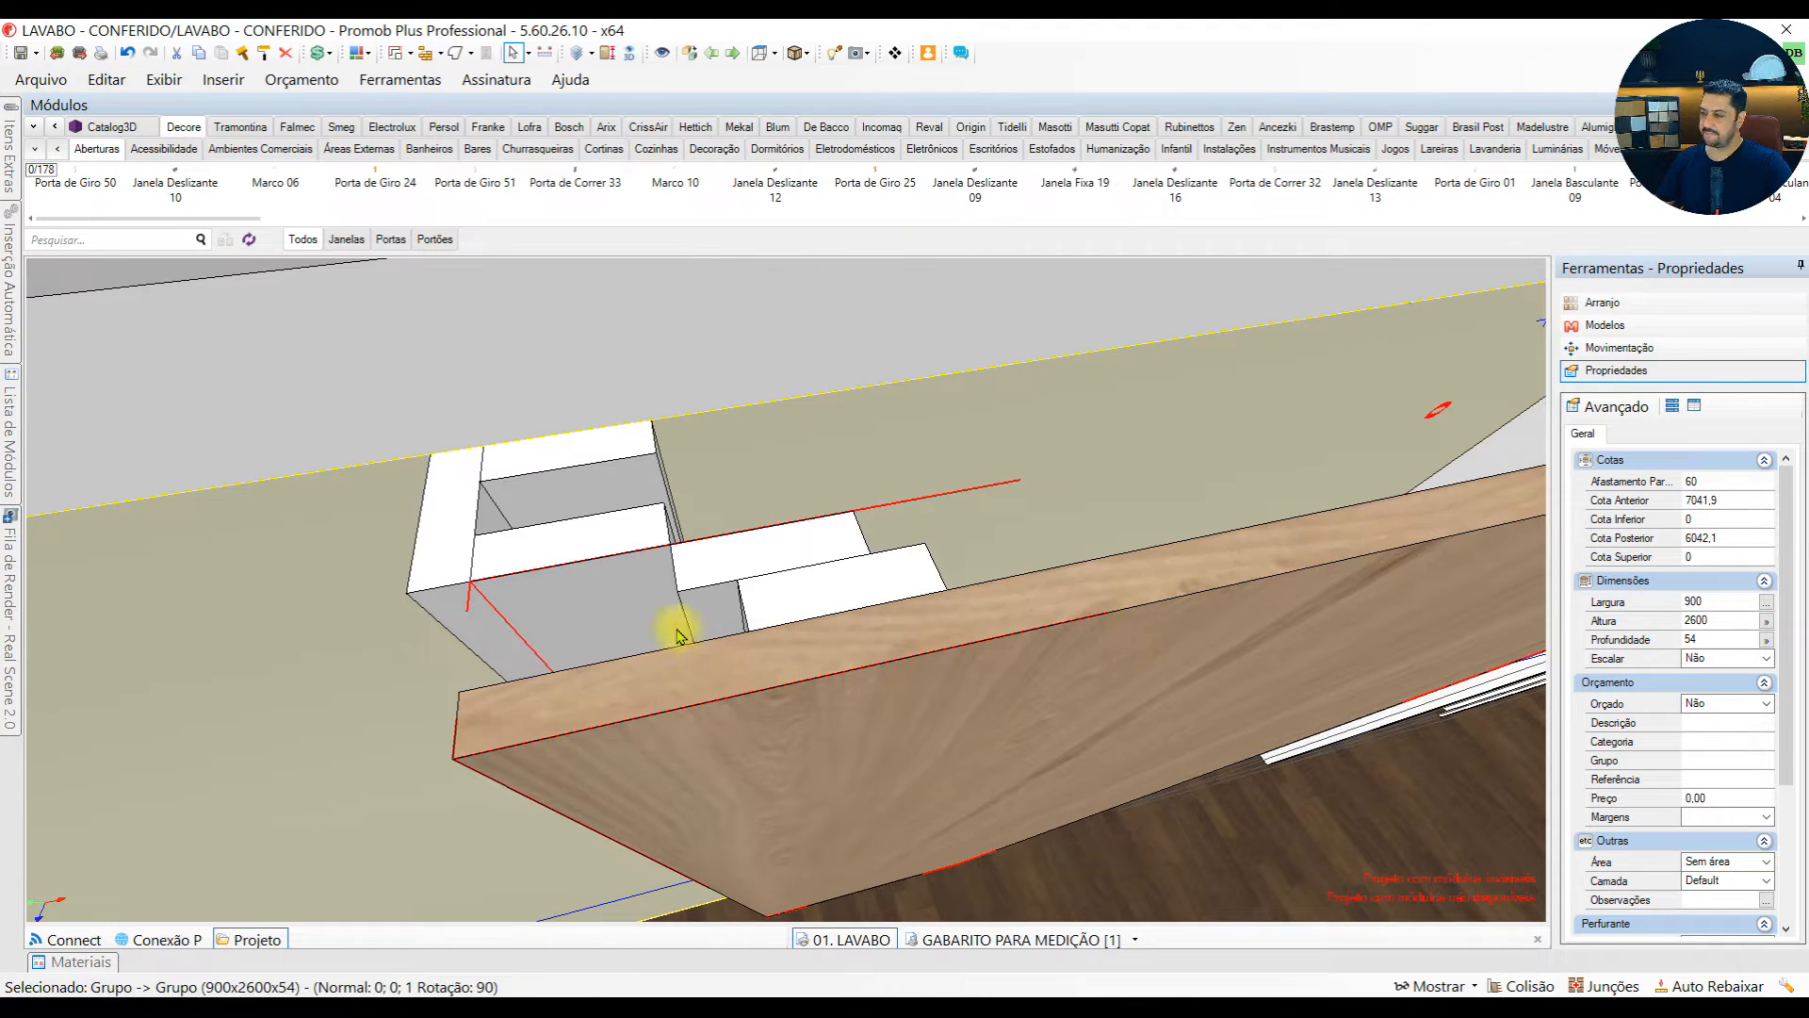
Shift the tall panel toward the wall in two 18 mm increments so it fits over the left-end support
click(1636, 350)
click(908, 784)
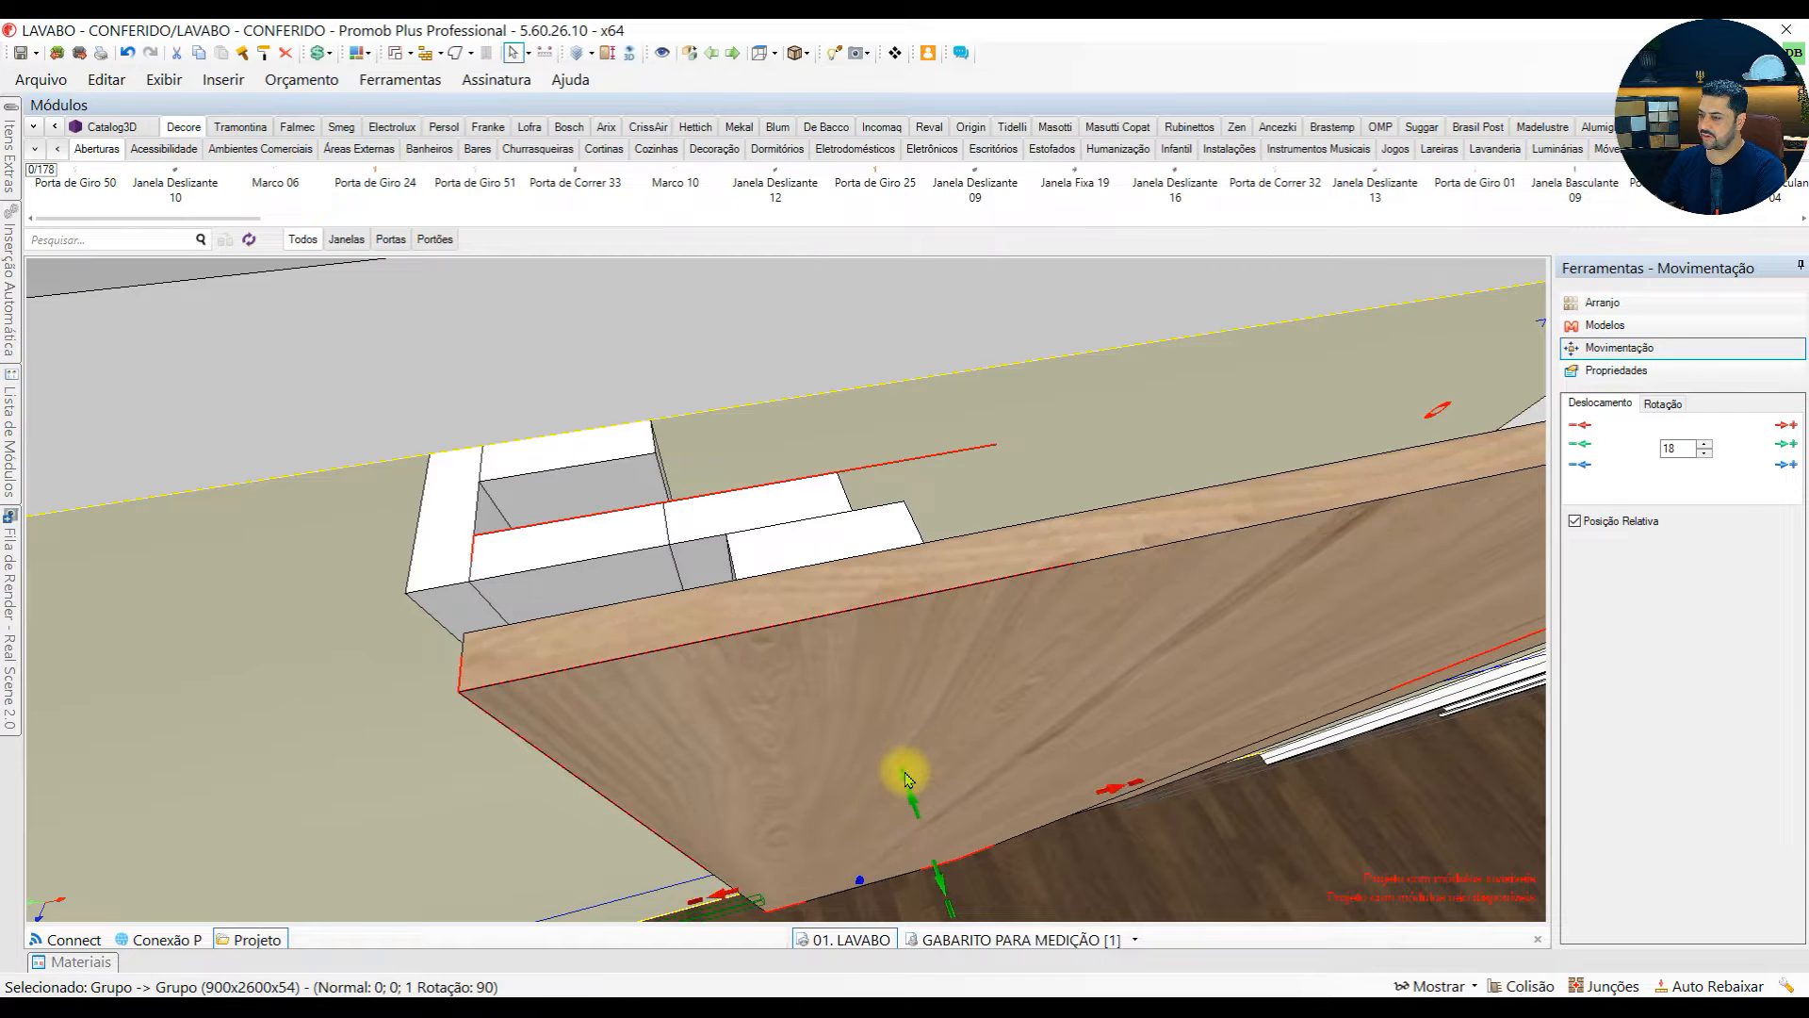
click(908, 782)
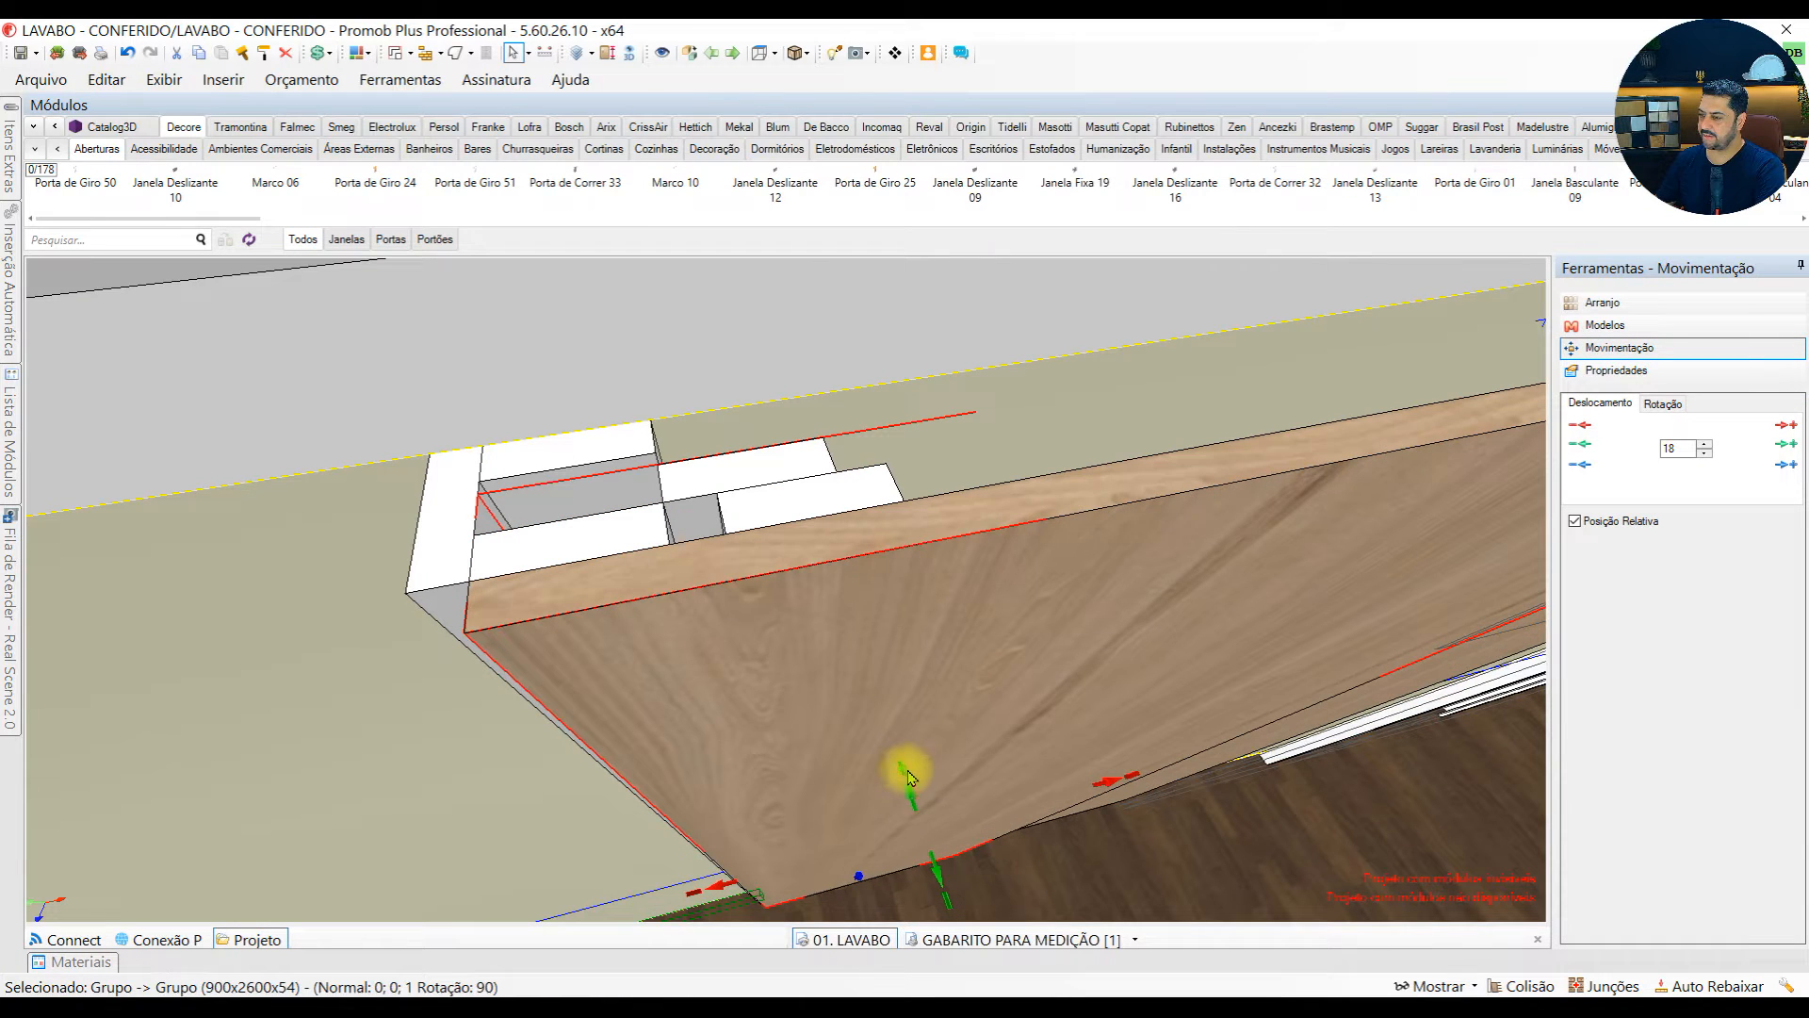
click(722, 886)
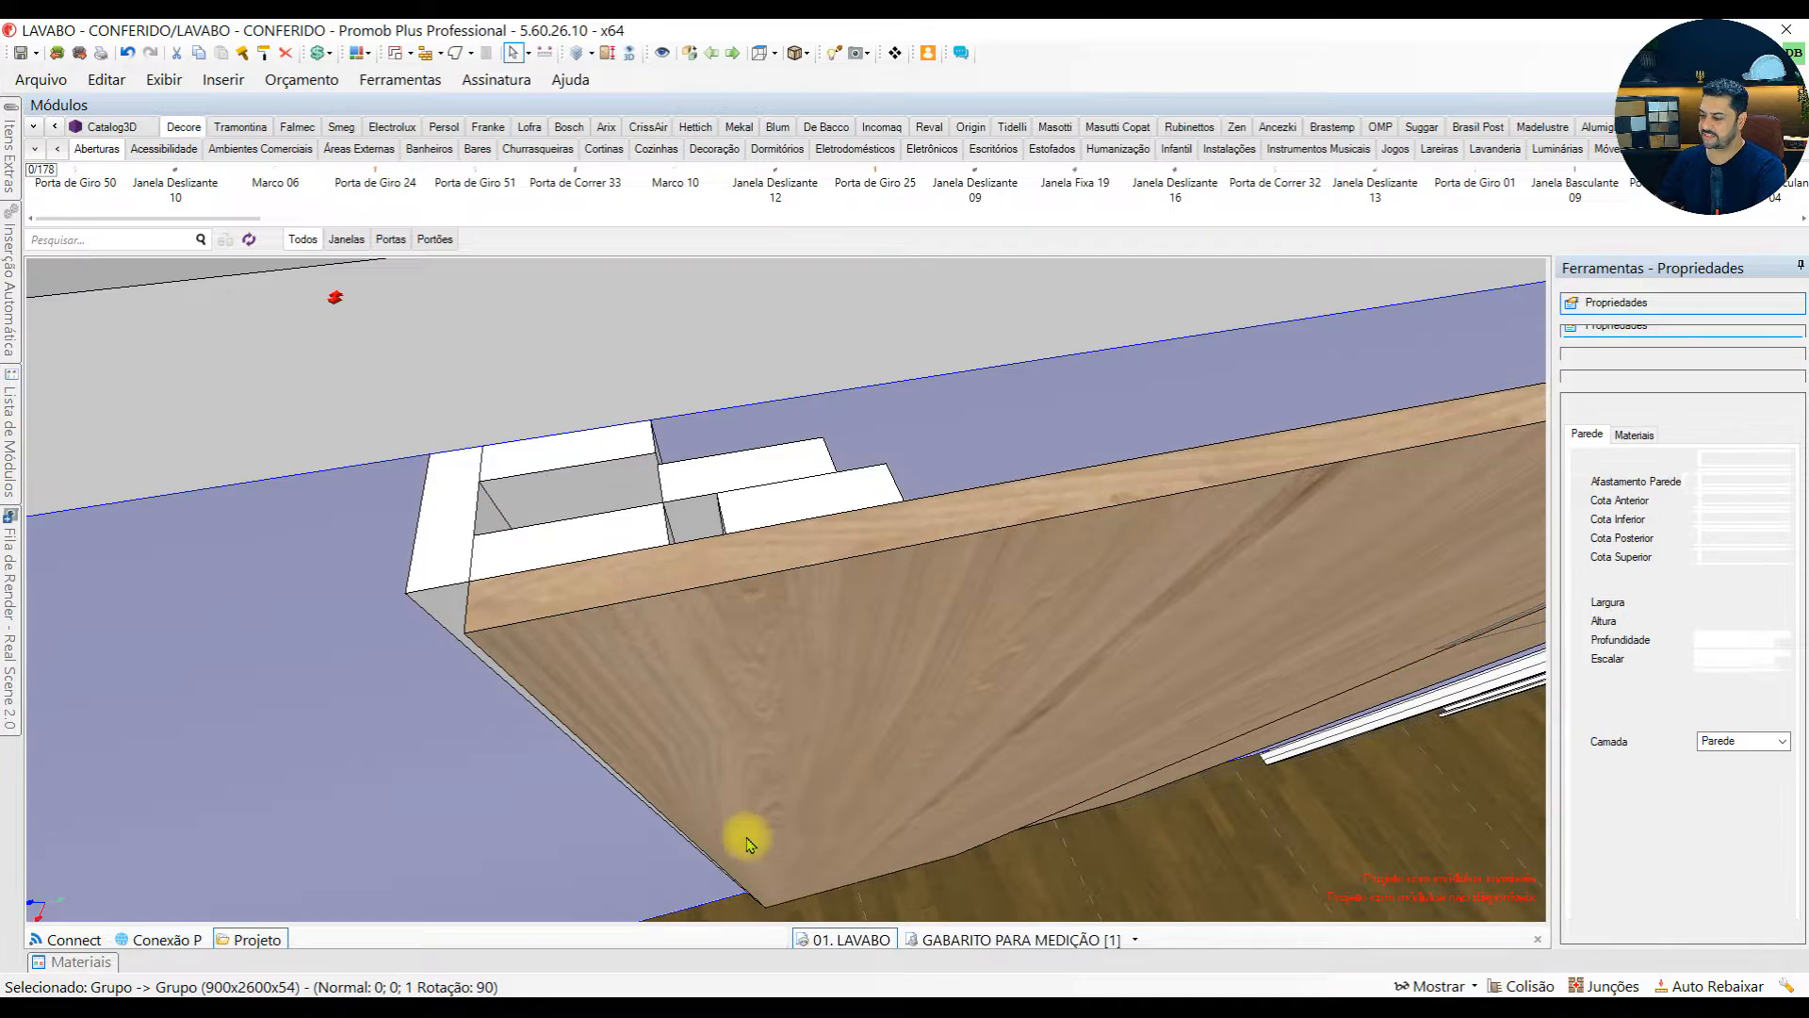
click(755, 743)
middle_drag(754, 743, 793, 474)
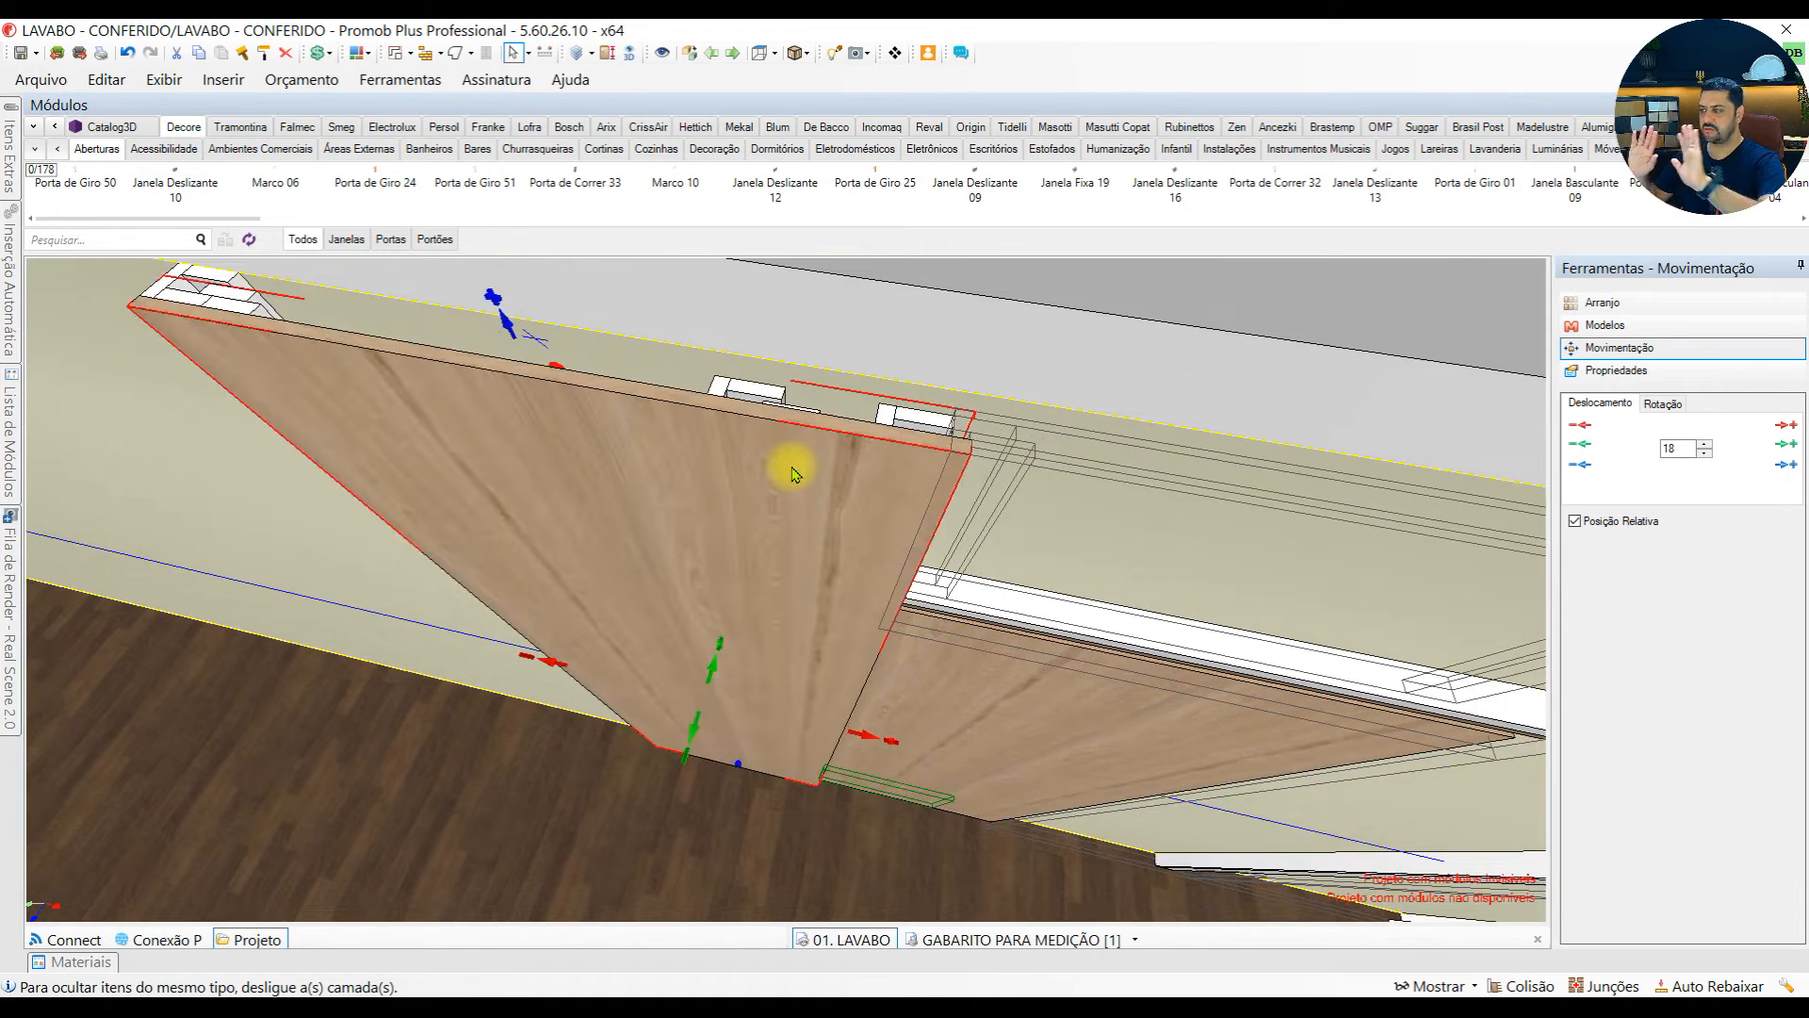
mouse_move(791, 474)
middle_down()
mouse_move(947, 565)
mouse_move(585, 404)
mouse_move(597, 355)
mouse_move(790, 501)
middle_up()
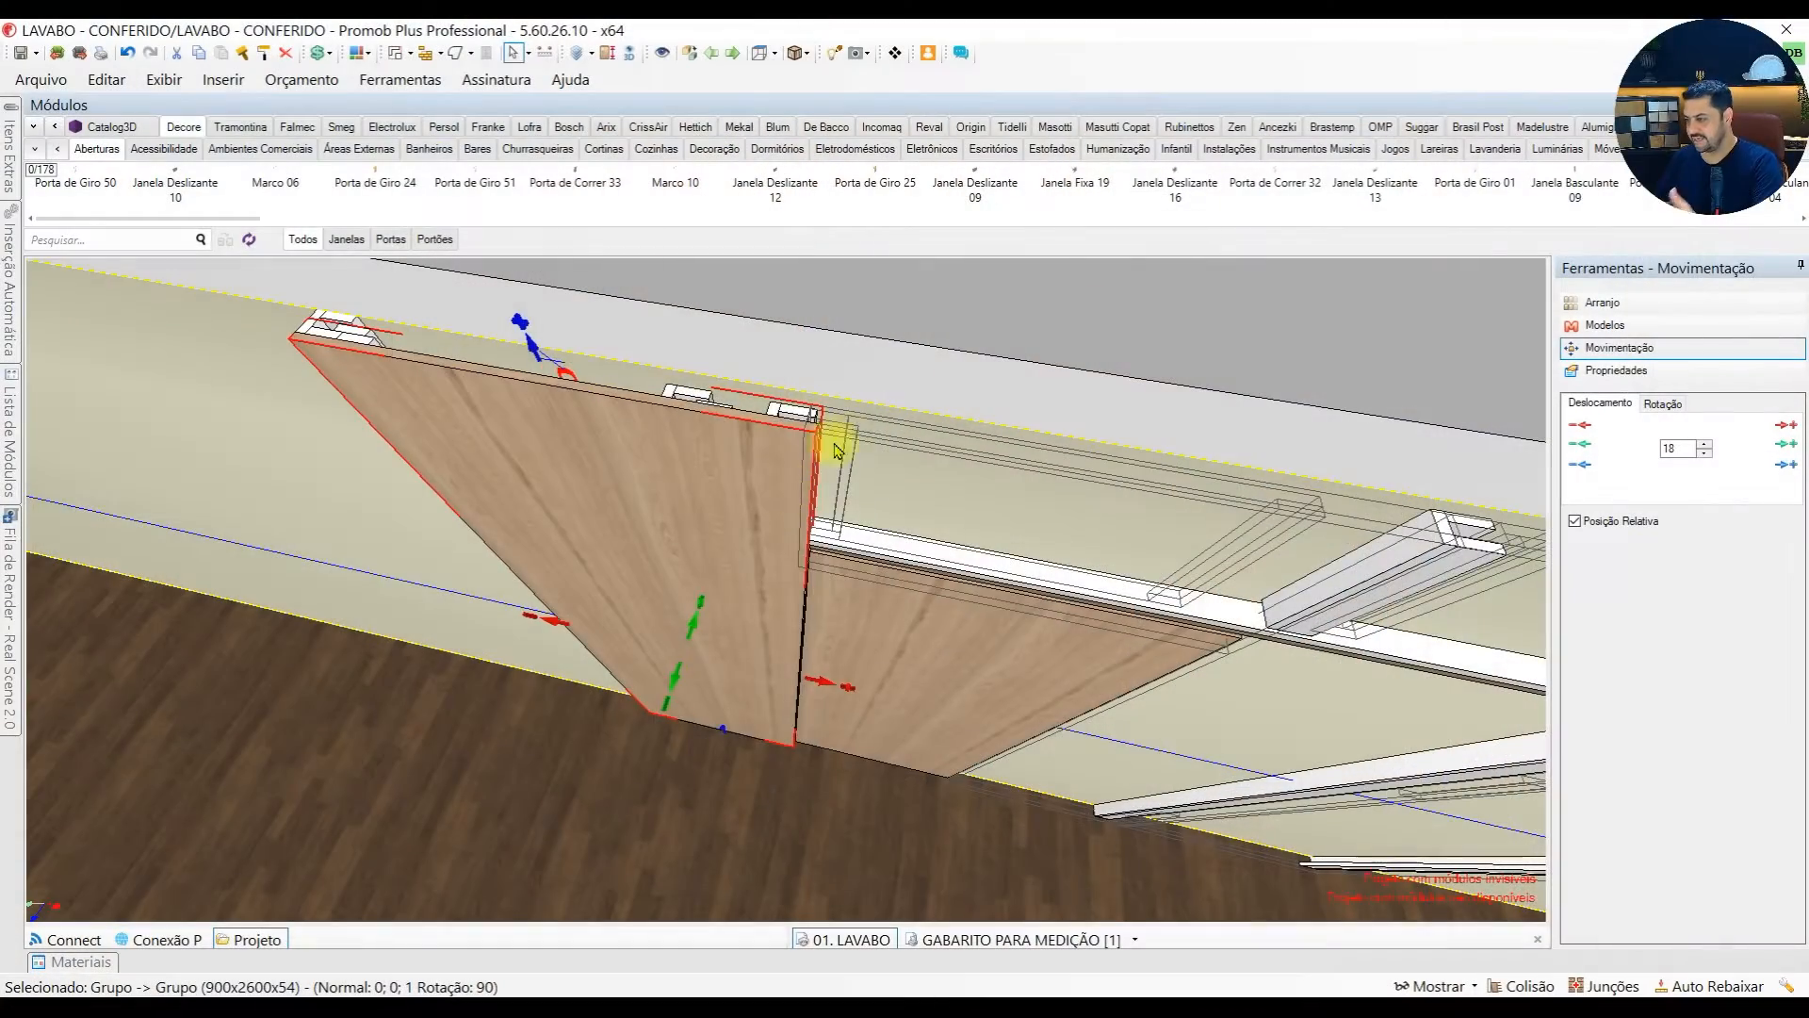
Bring back the hidden 899 x 420 mm panel above the doorway and check its joint with the tall panel
middle_drag(834, 451, 647, 454)
scroll(723, 470, up, 3)
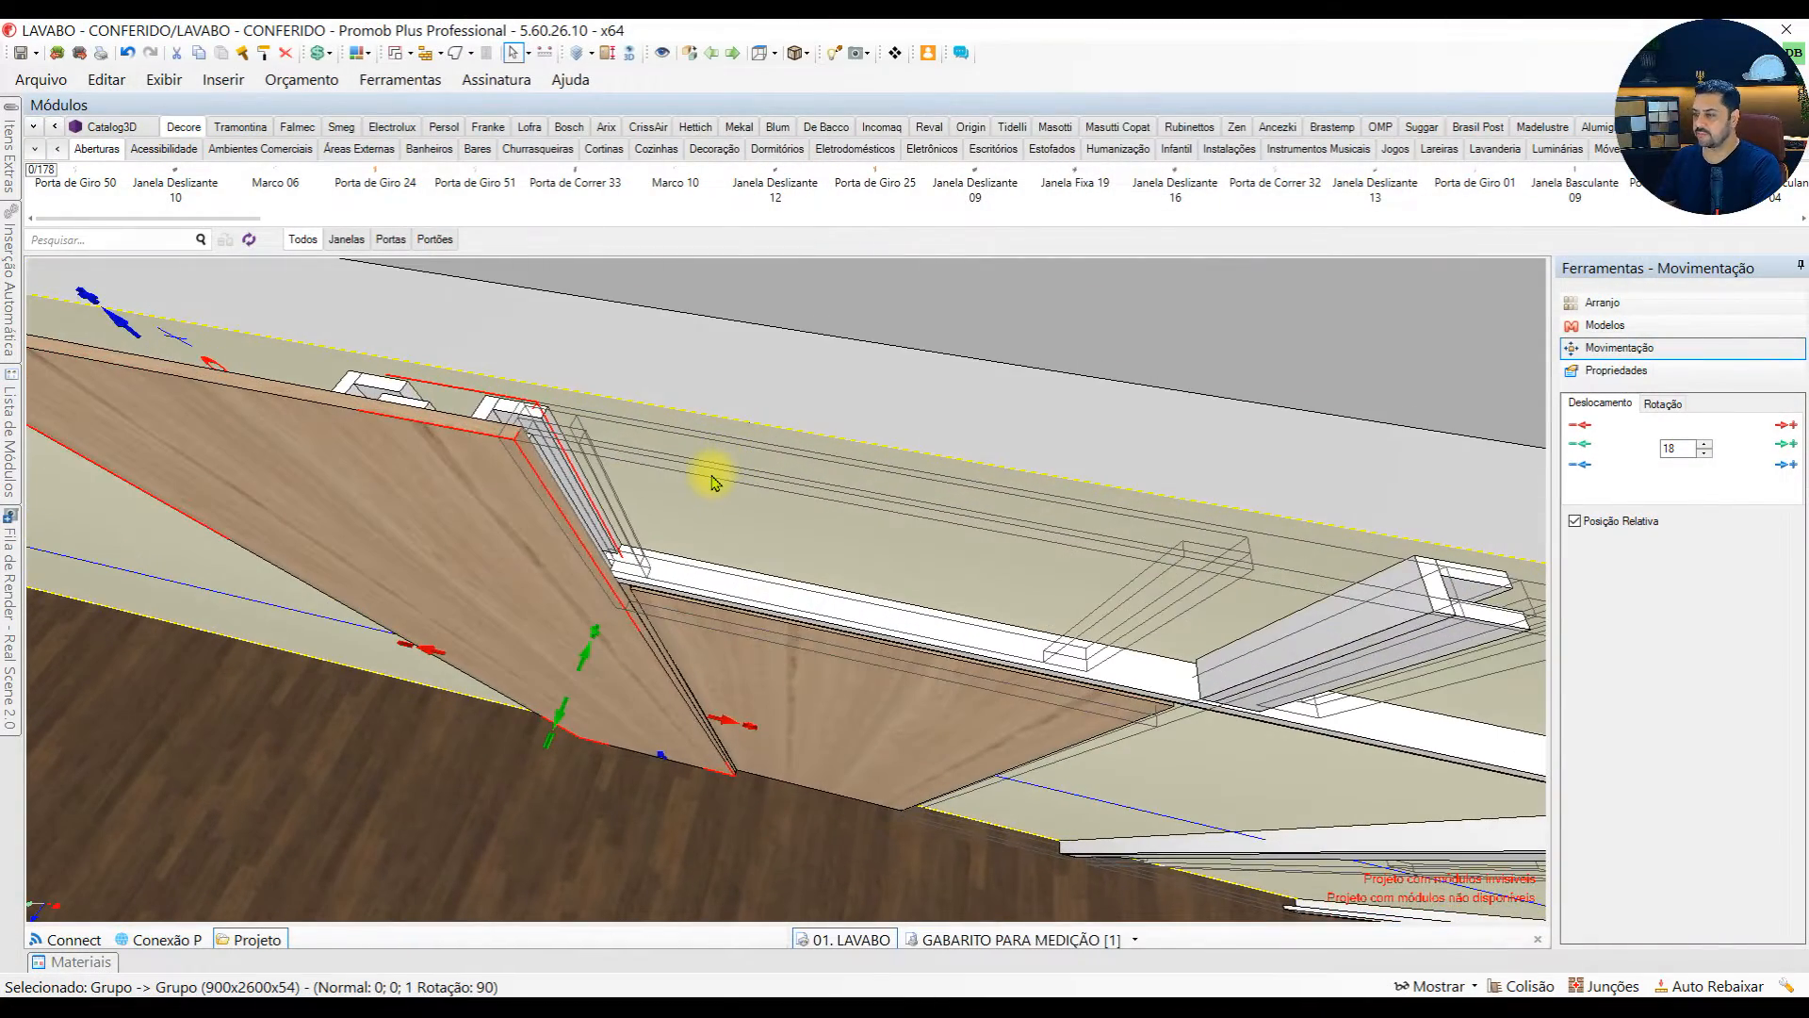
click(732, 599)
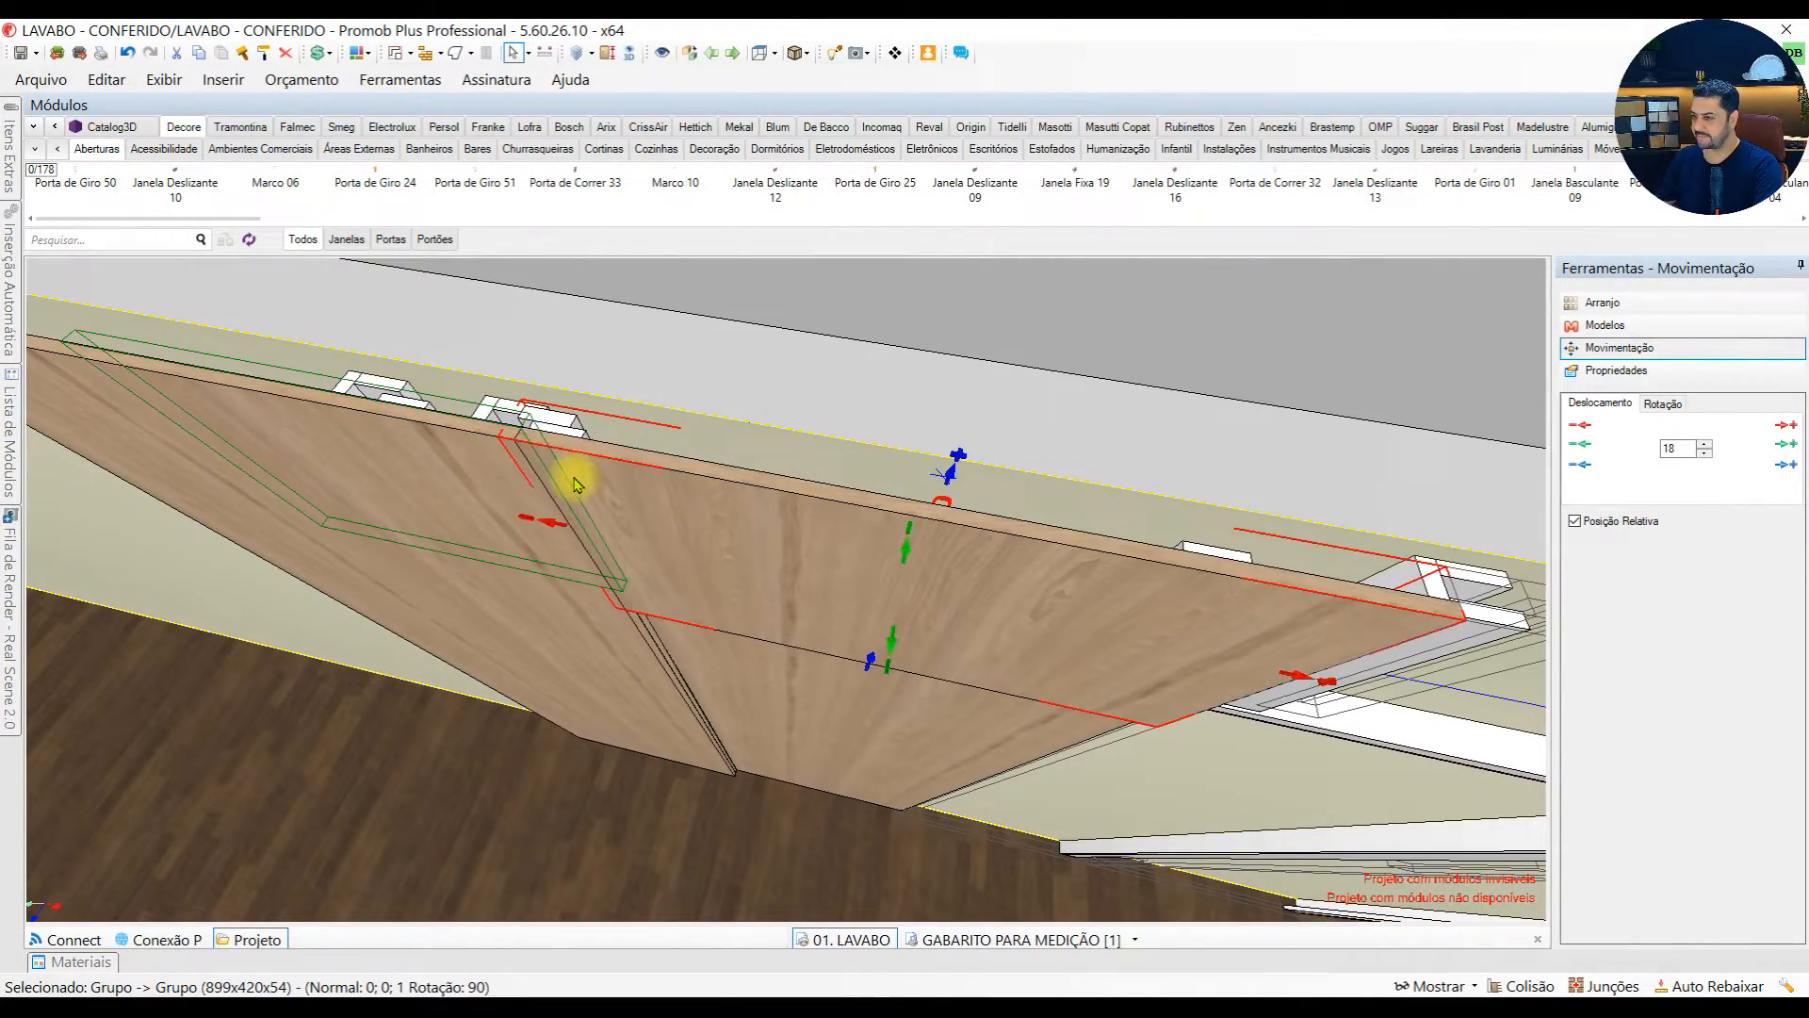
scroll(579, 483, up, 2)
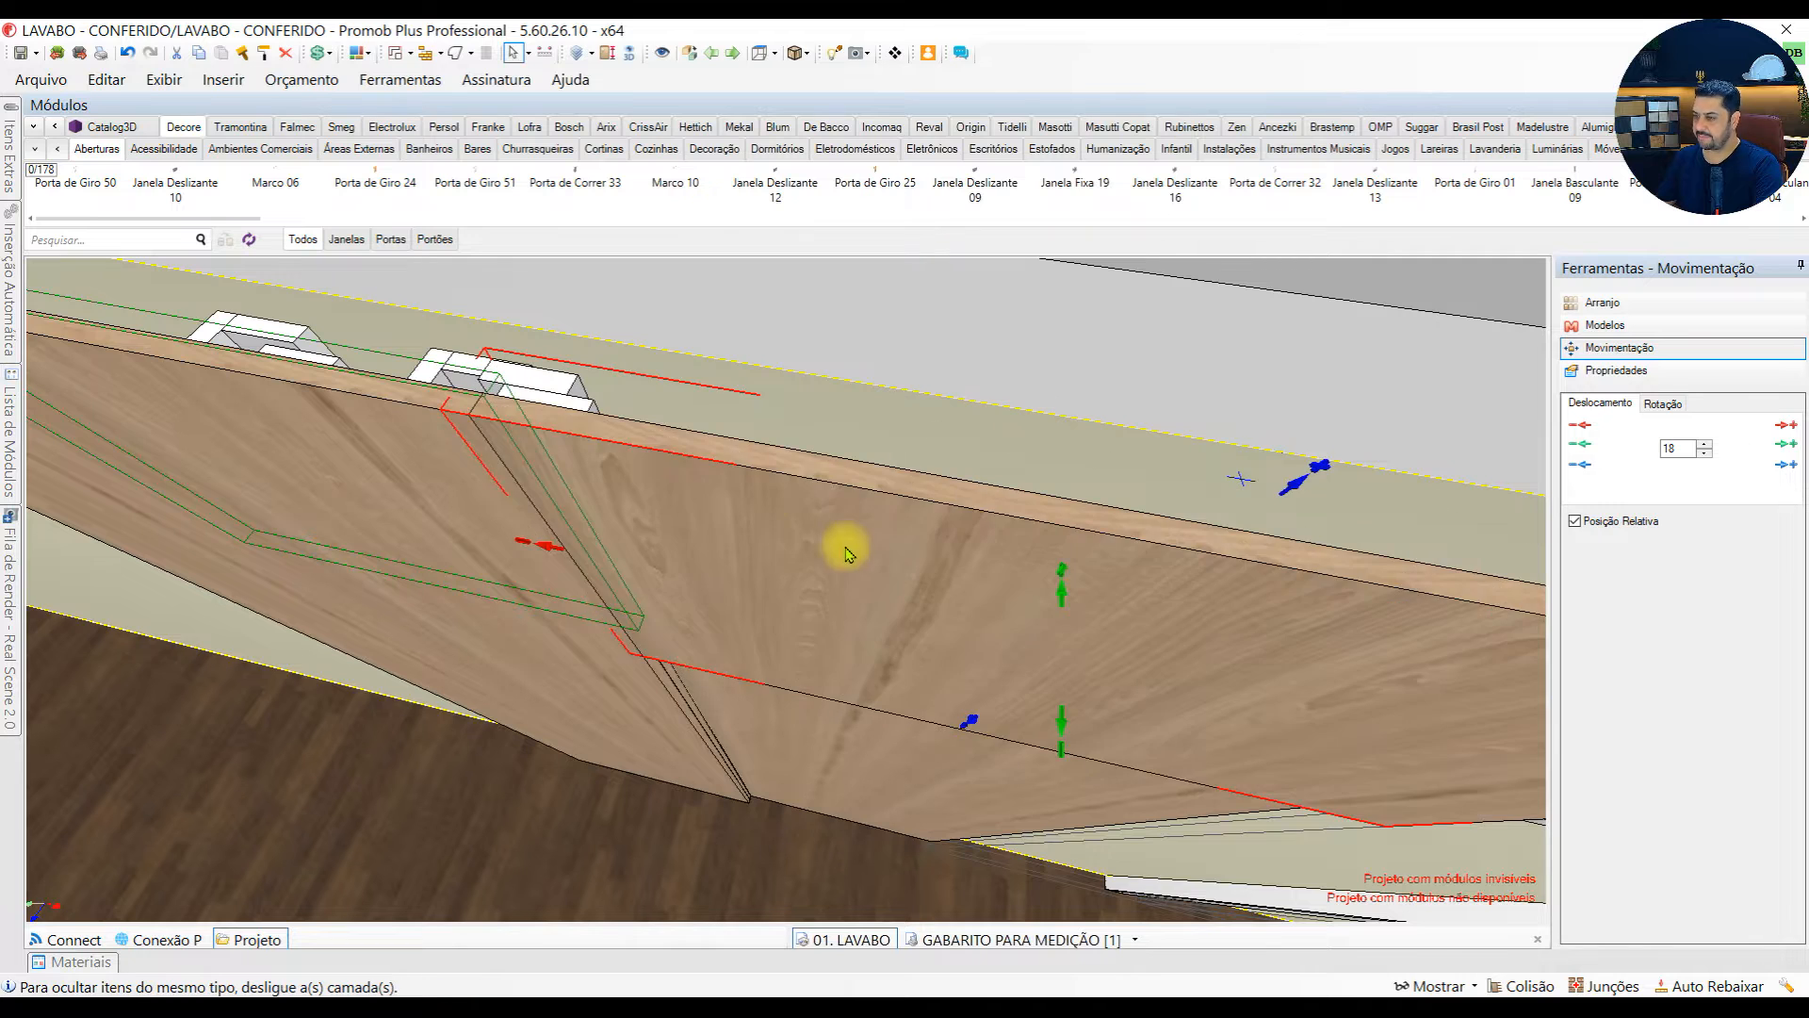
shift+middle_drag(844, 545, 638, 500)
scroll(640, 503, down, 4)
scroll(742, 459, up, 3)
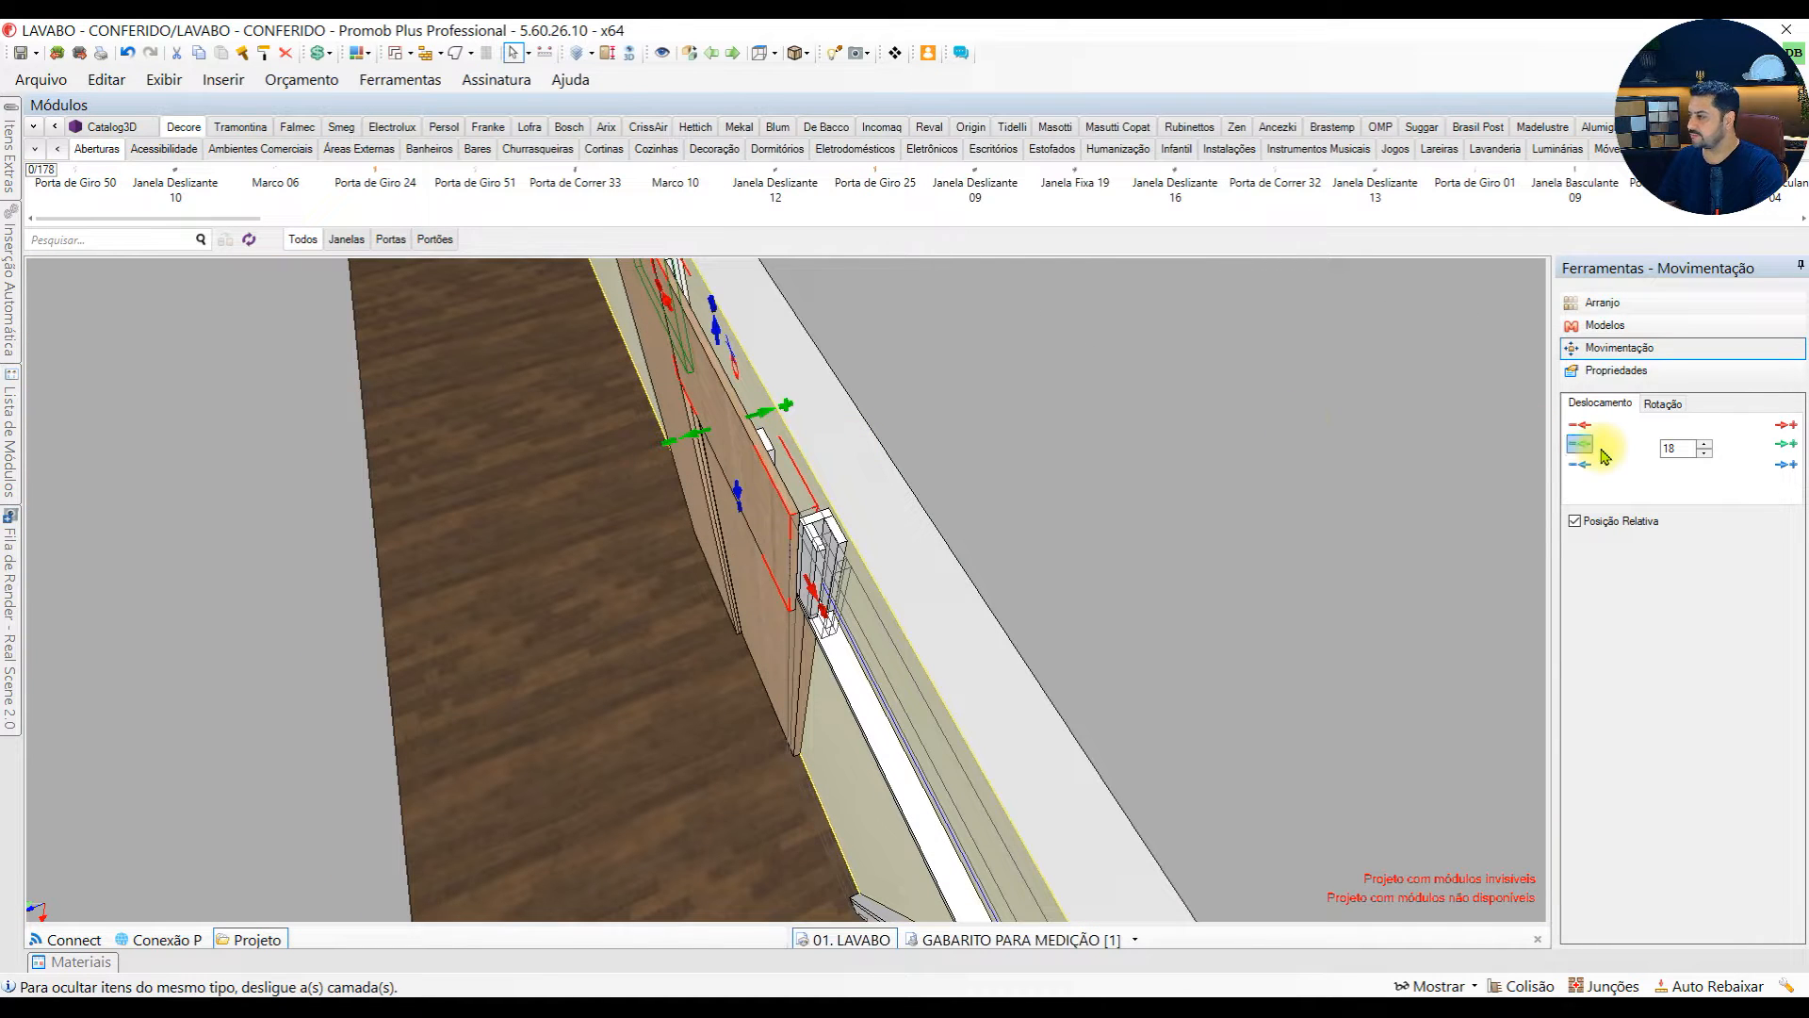
Move the panel above the doorway away from the wall, first by 18 mm and then by 100 mm increments, exposing its back
click(1581, 444)
drag(1682, 448, 1655, 446)
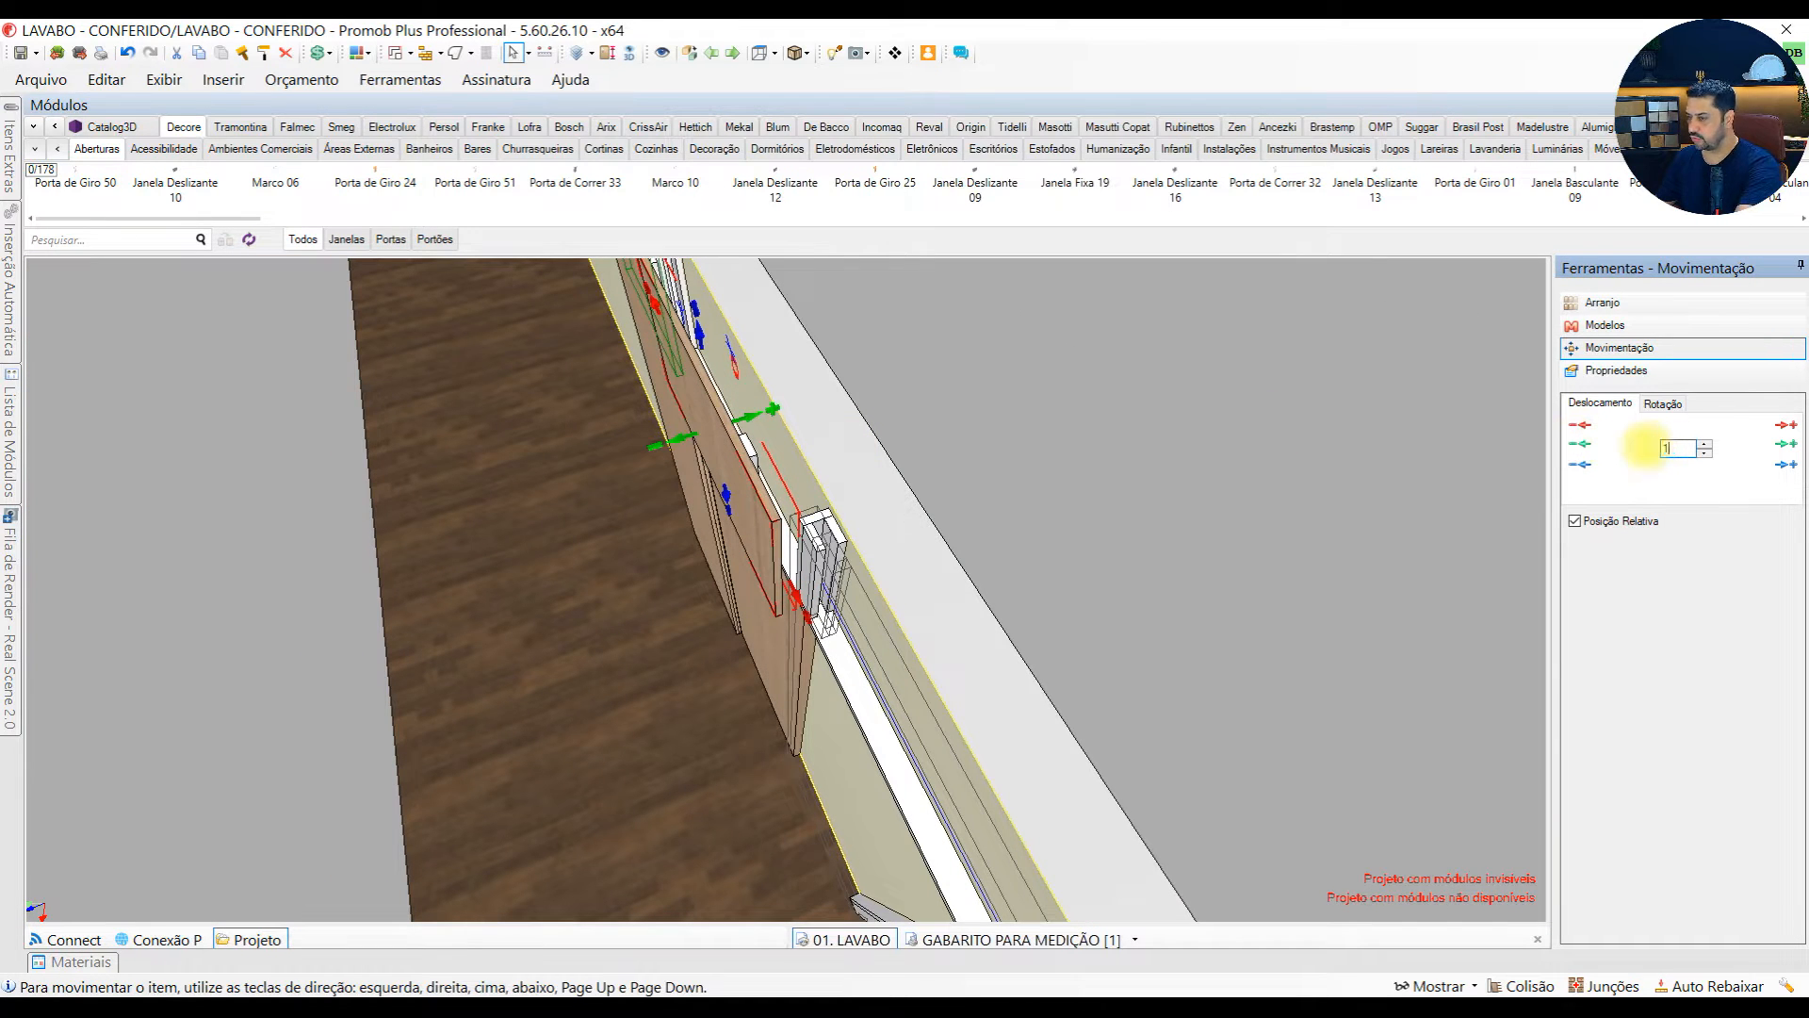
click(1578, 452)
middle_drag(834, 563, 731, 509)
scroll(731, 509, up, 5)
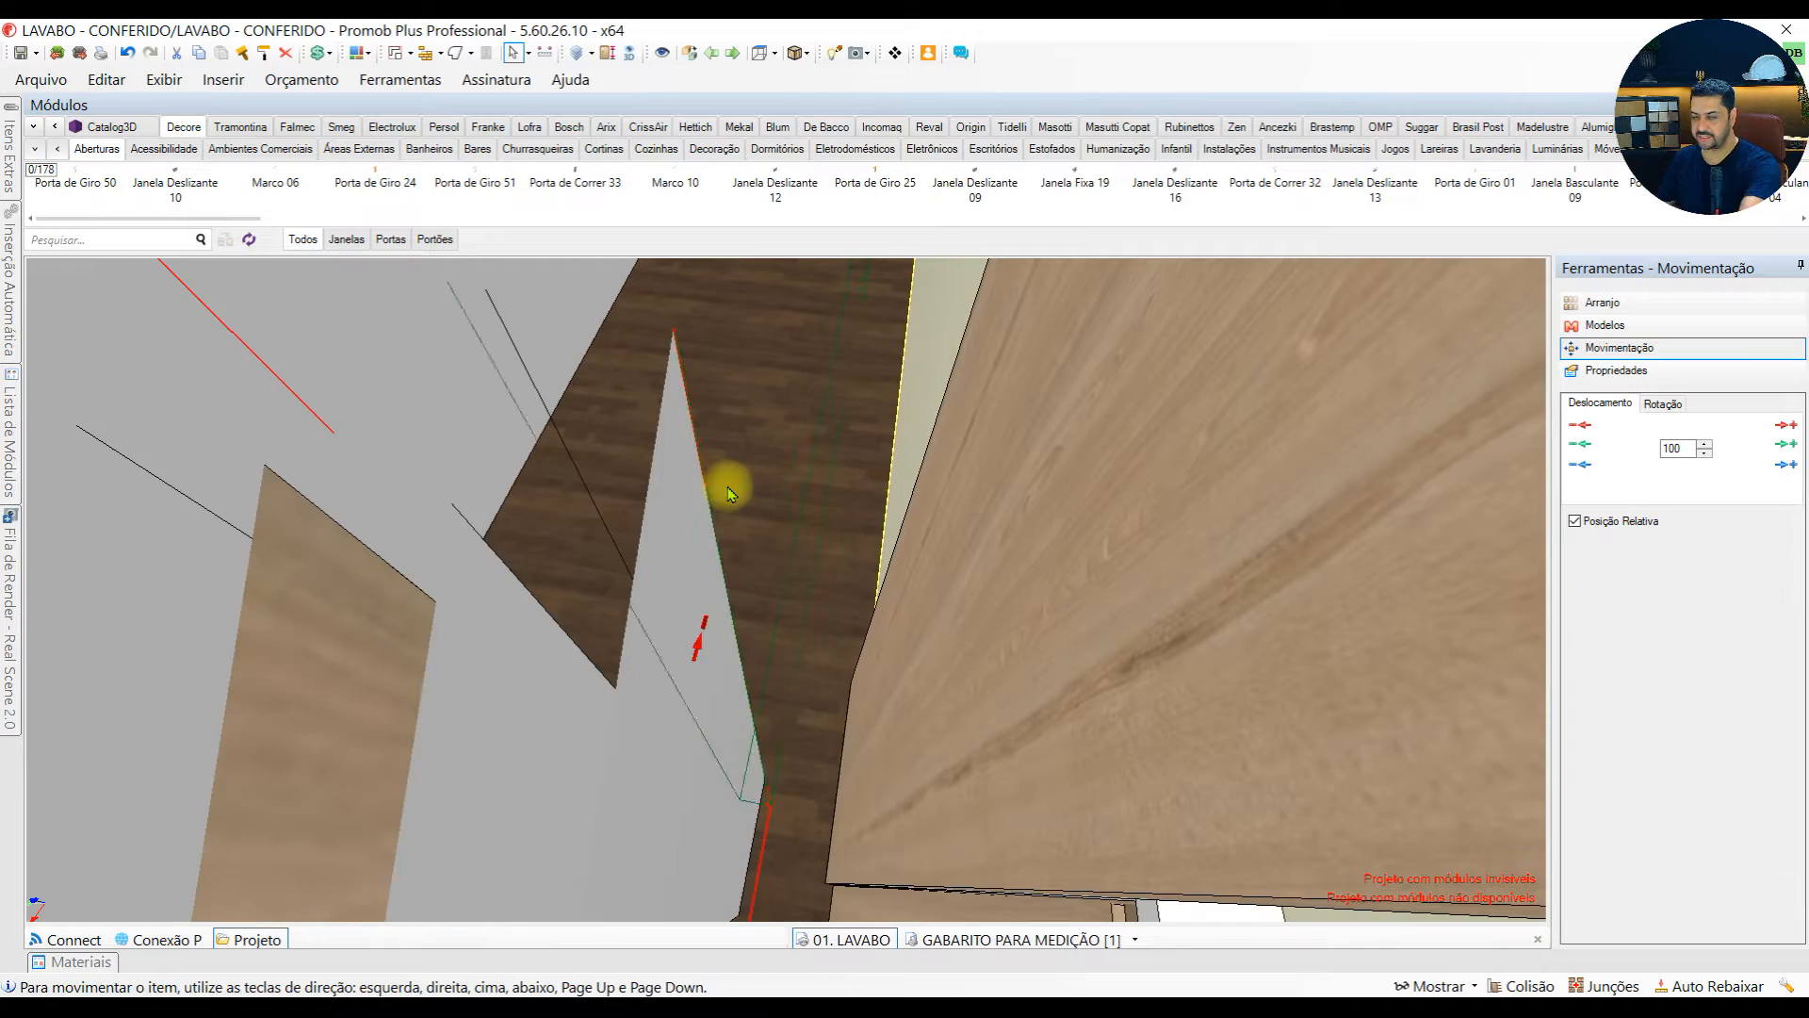
middle_drag(655, 533, 637, 662)
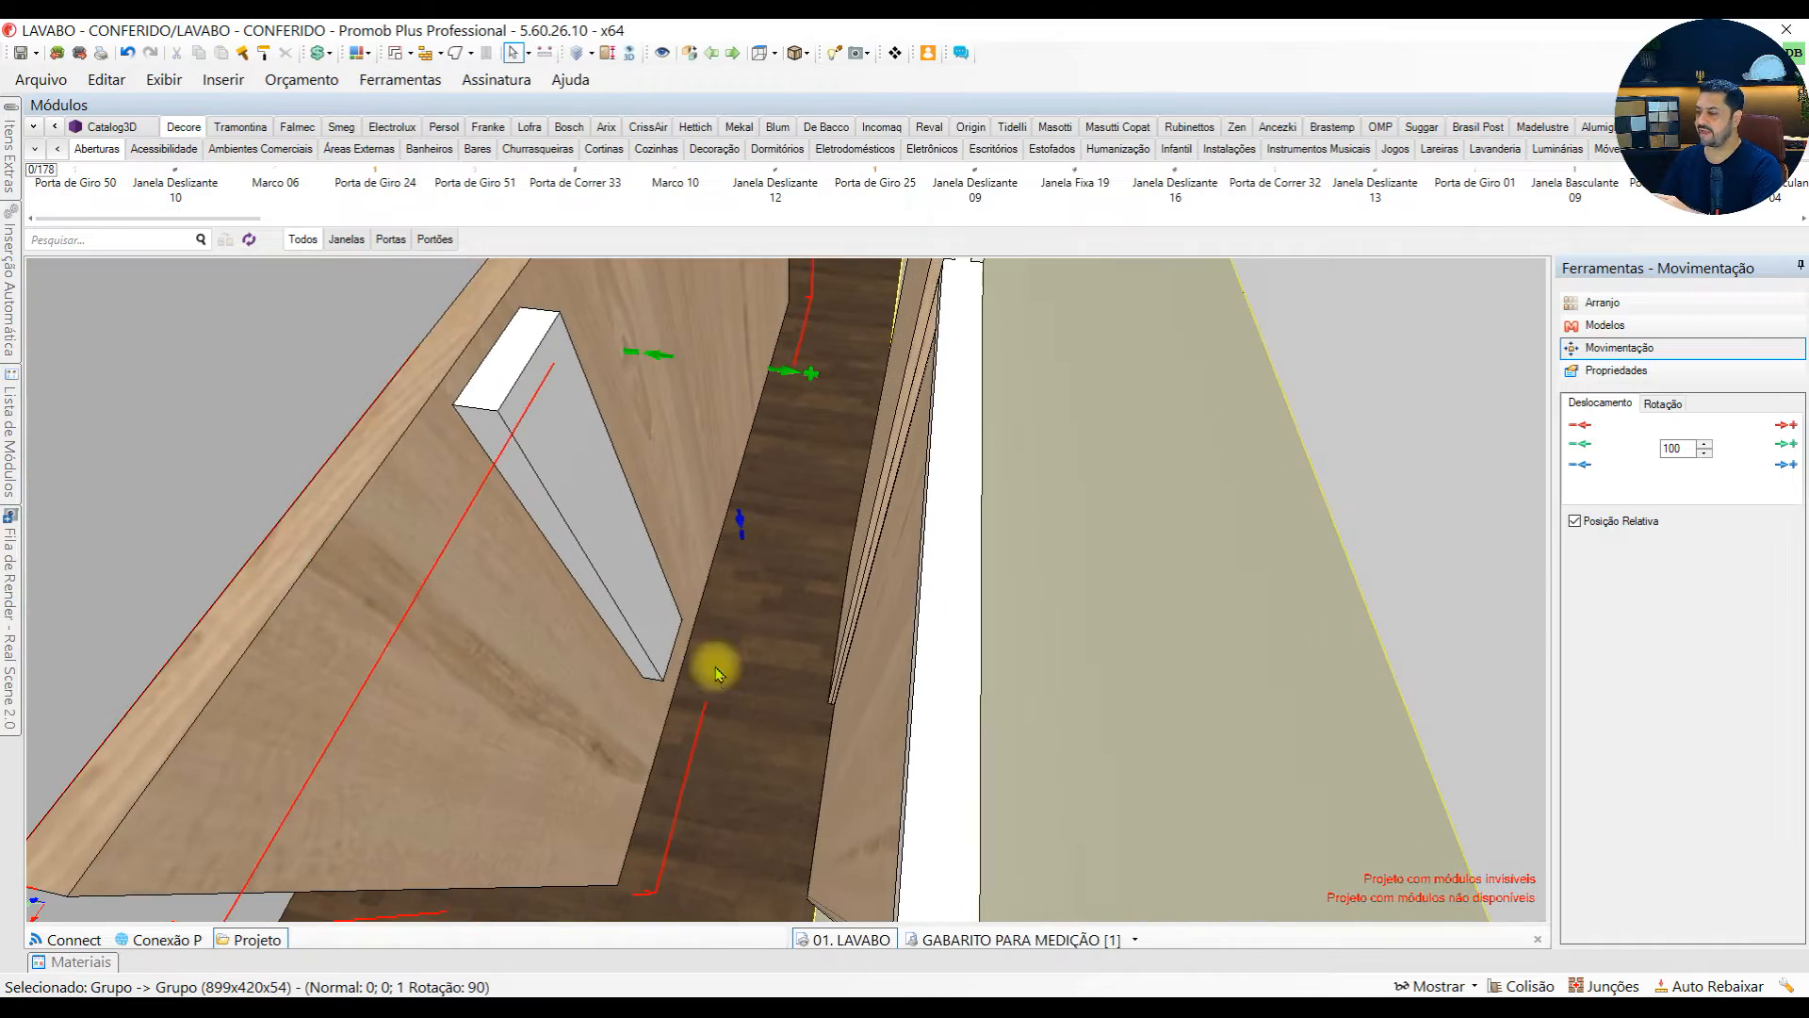
Examine the spacers on the upper panel's back and the matching short supports and horizontal rail on the wall
click(947, 601)
middle_drag(905, 597, 845, 551)
click(860, 698)
click(924, 477)
middle_drag(924, 476, 789, 596)
middle_drag(489, 601, 635, 514)
middle_drag(755, 629, 726, 763)
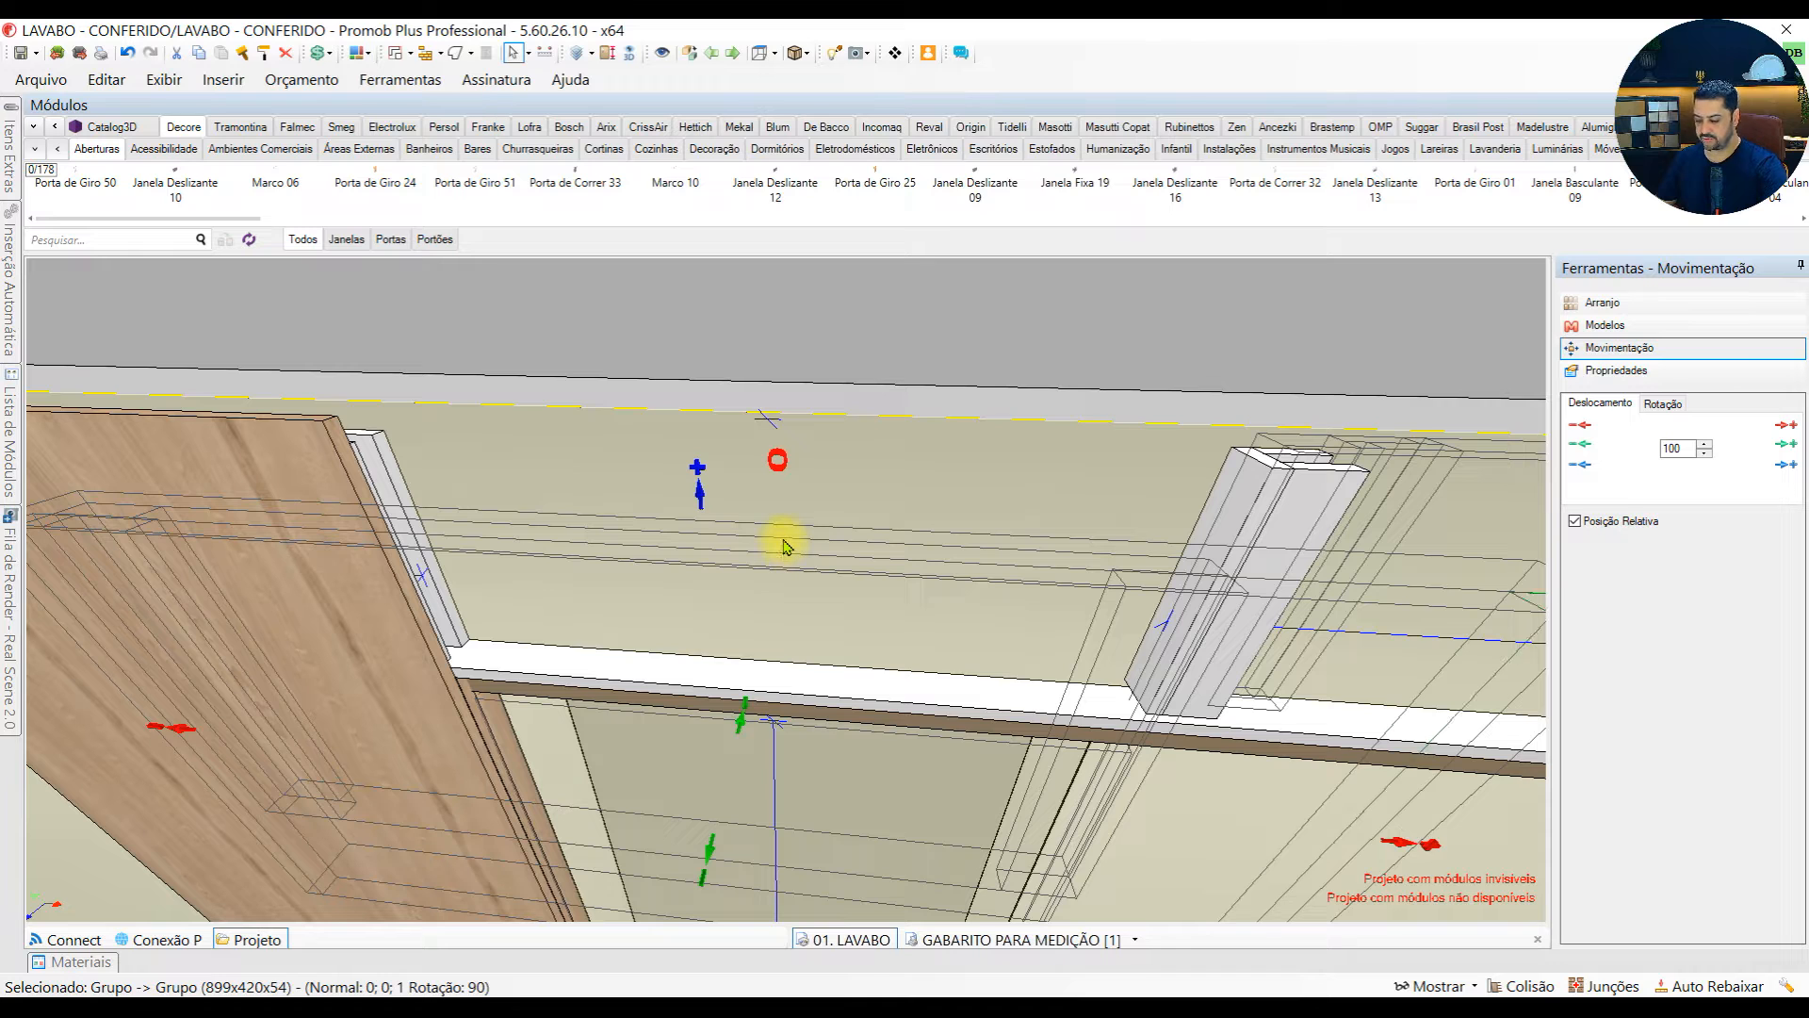
Reposition the upper panel beside the tall panel at relative position X 900, Y 0 and Z 2180 mm
middle_drag(783, 545, 553, 751)
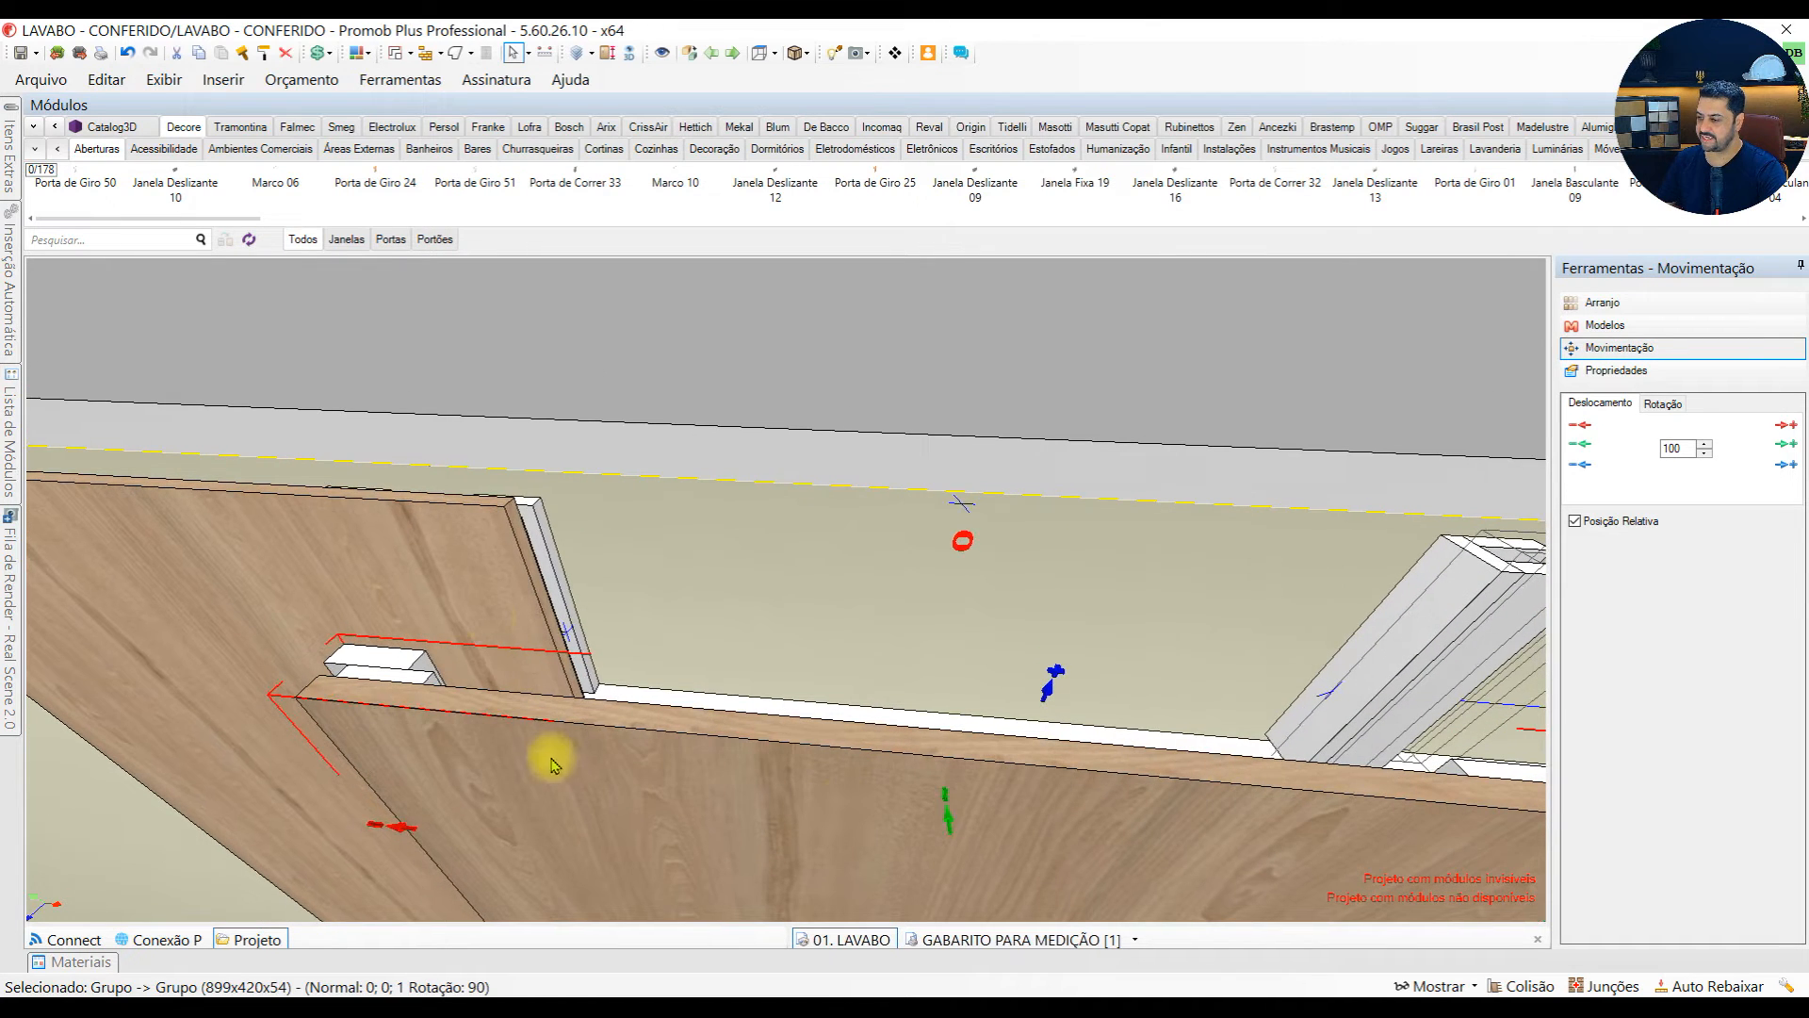
drag(482, 576, 483, 575)
drag(368, 565, 371, 551)
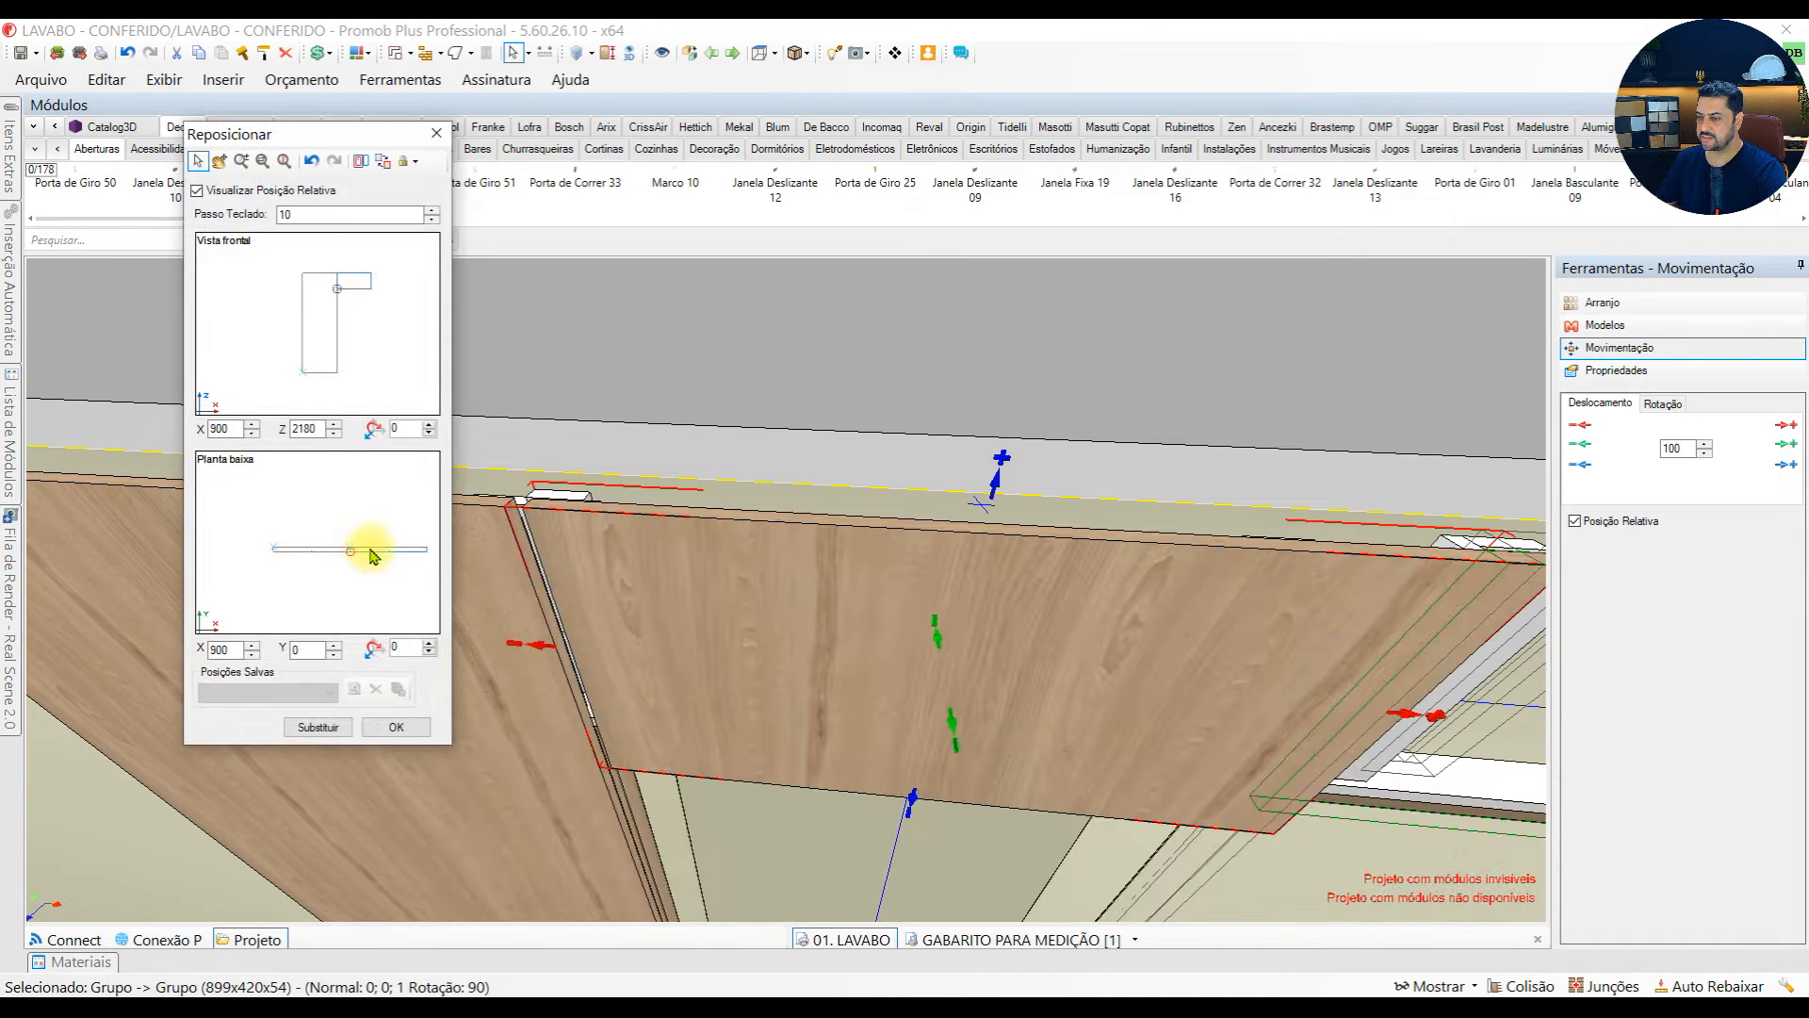
click(430, 730)
middle_drag(537, 573, 824, 613)
double_click(662, 617)
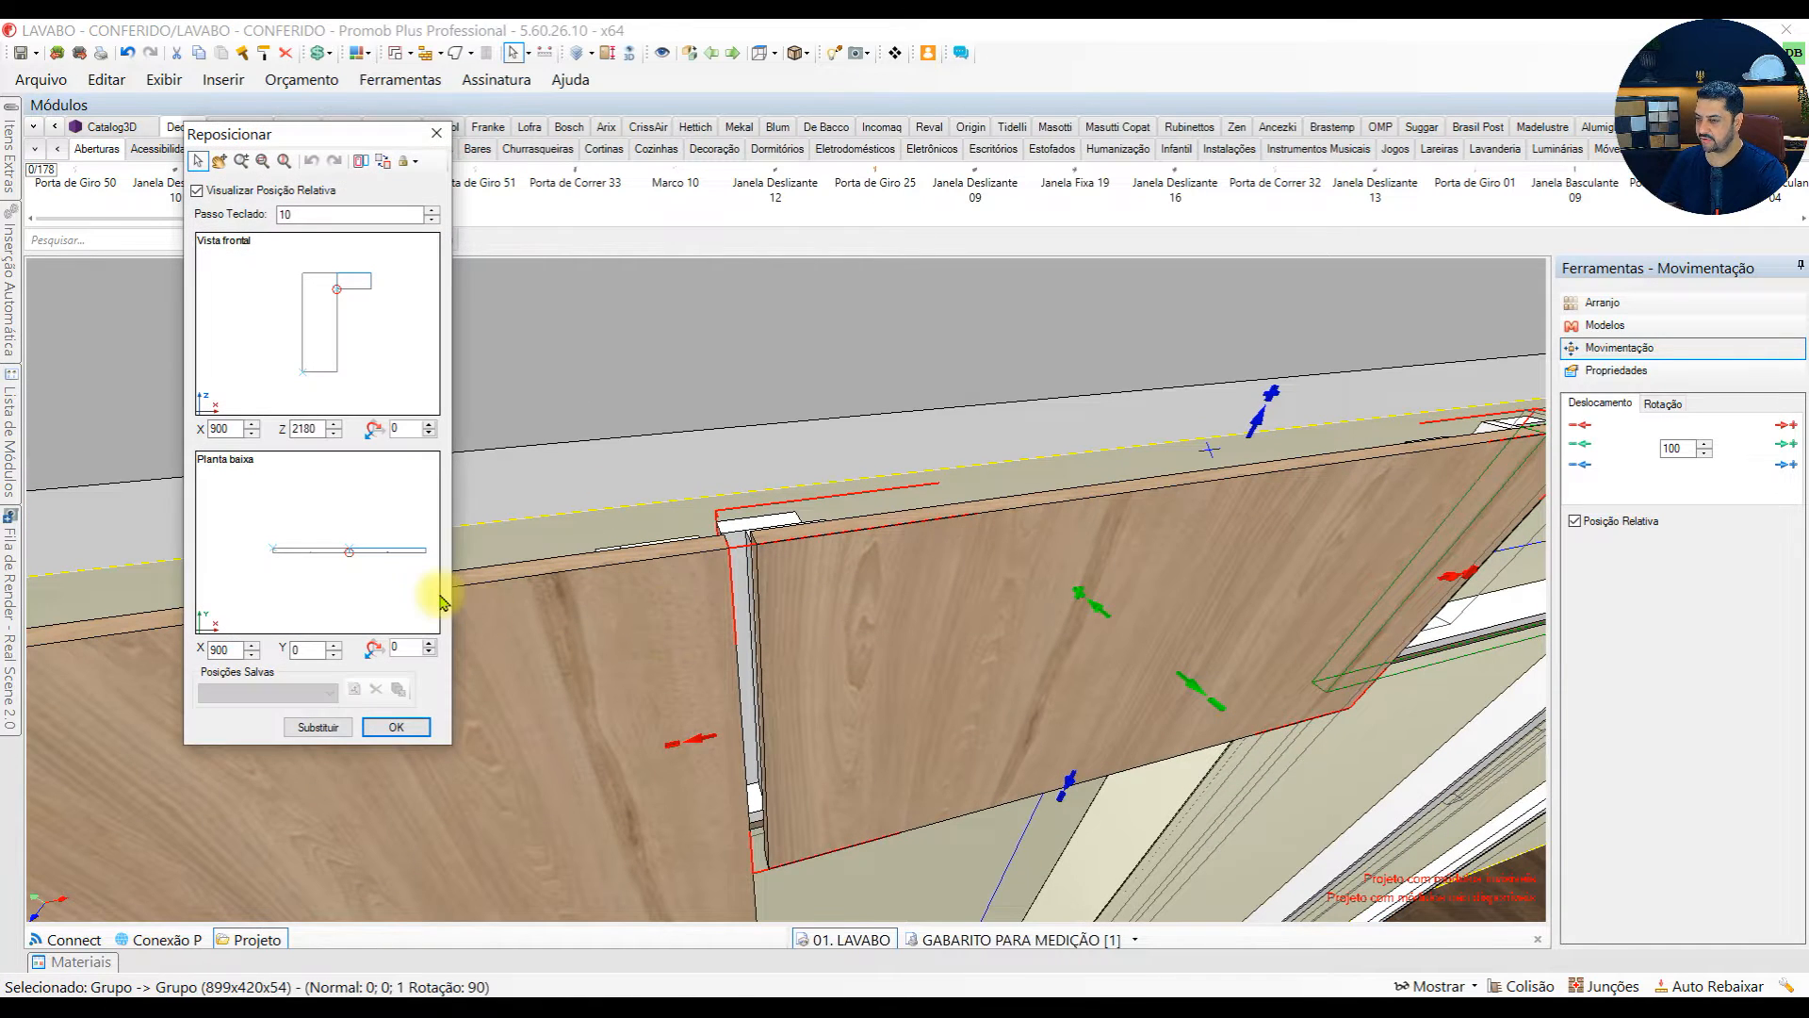
scroll(373, 291, up, 3)
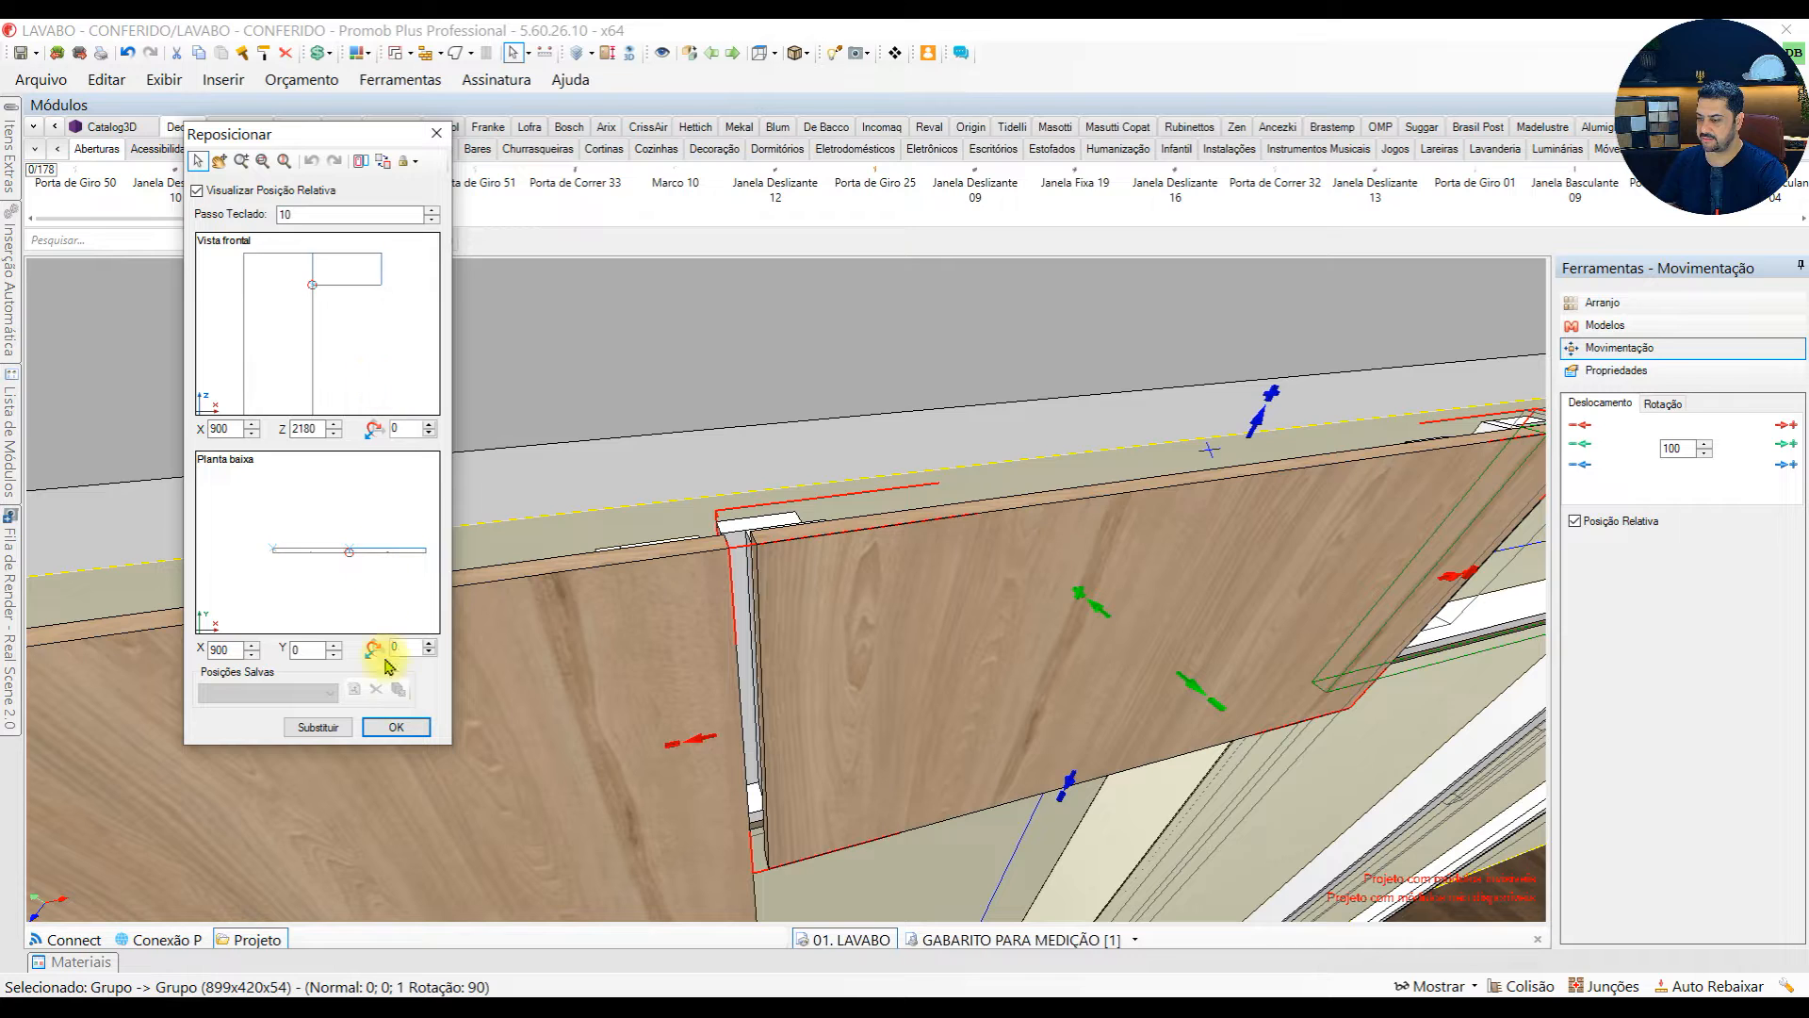
click(402, 724)
Shift the upper panel 18 mm sideways to close the gap to the tall panel and check the support at its other end
middle_drag(402, 723, 674, 889)
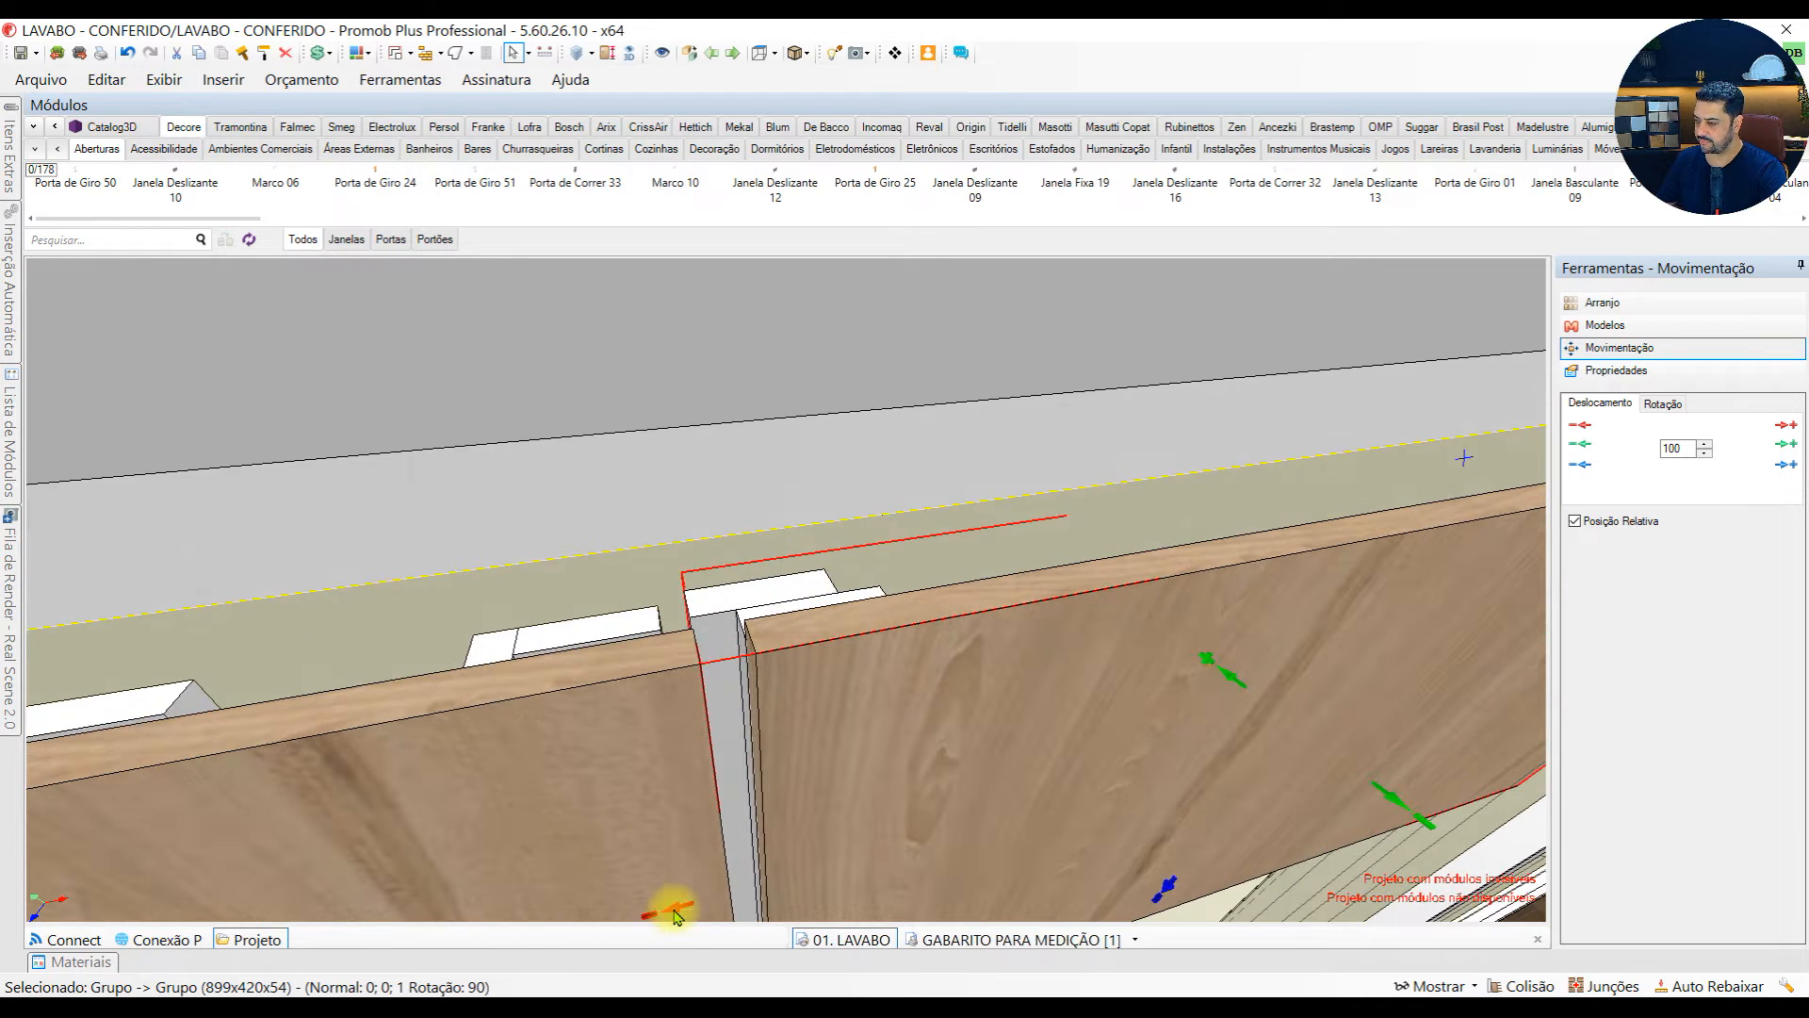
click(675, 913)
key(ctrl+z)
drag(1684, 449, 1637, 446)
text(18)
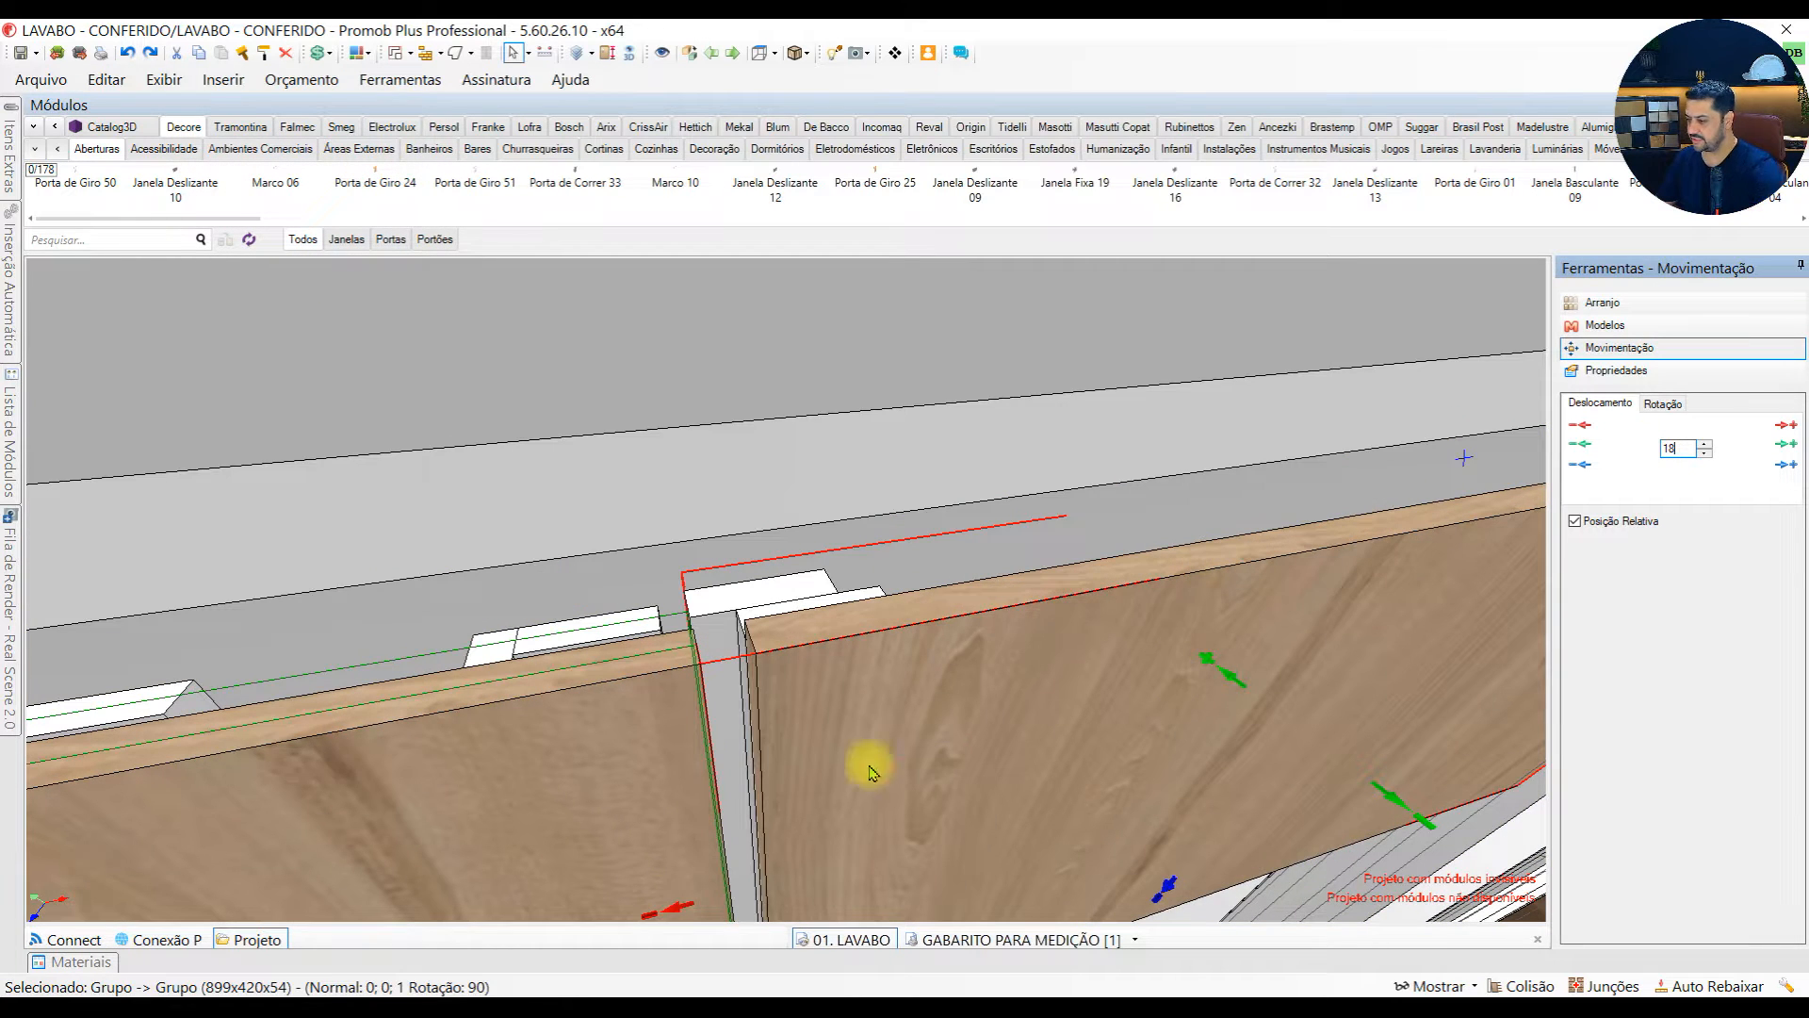
click(675, 905)
middle_drag(694, 593, 798, 787)
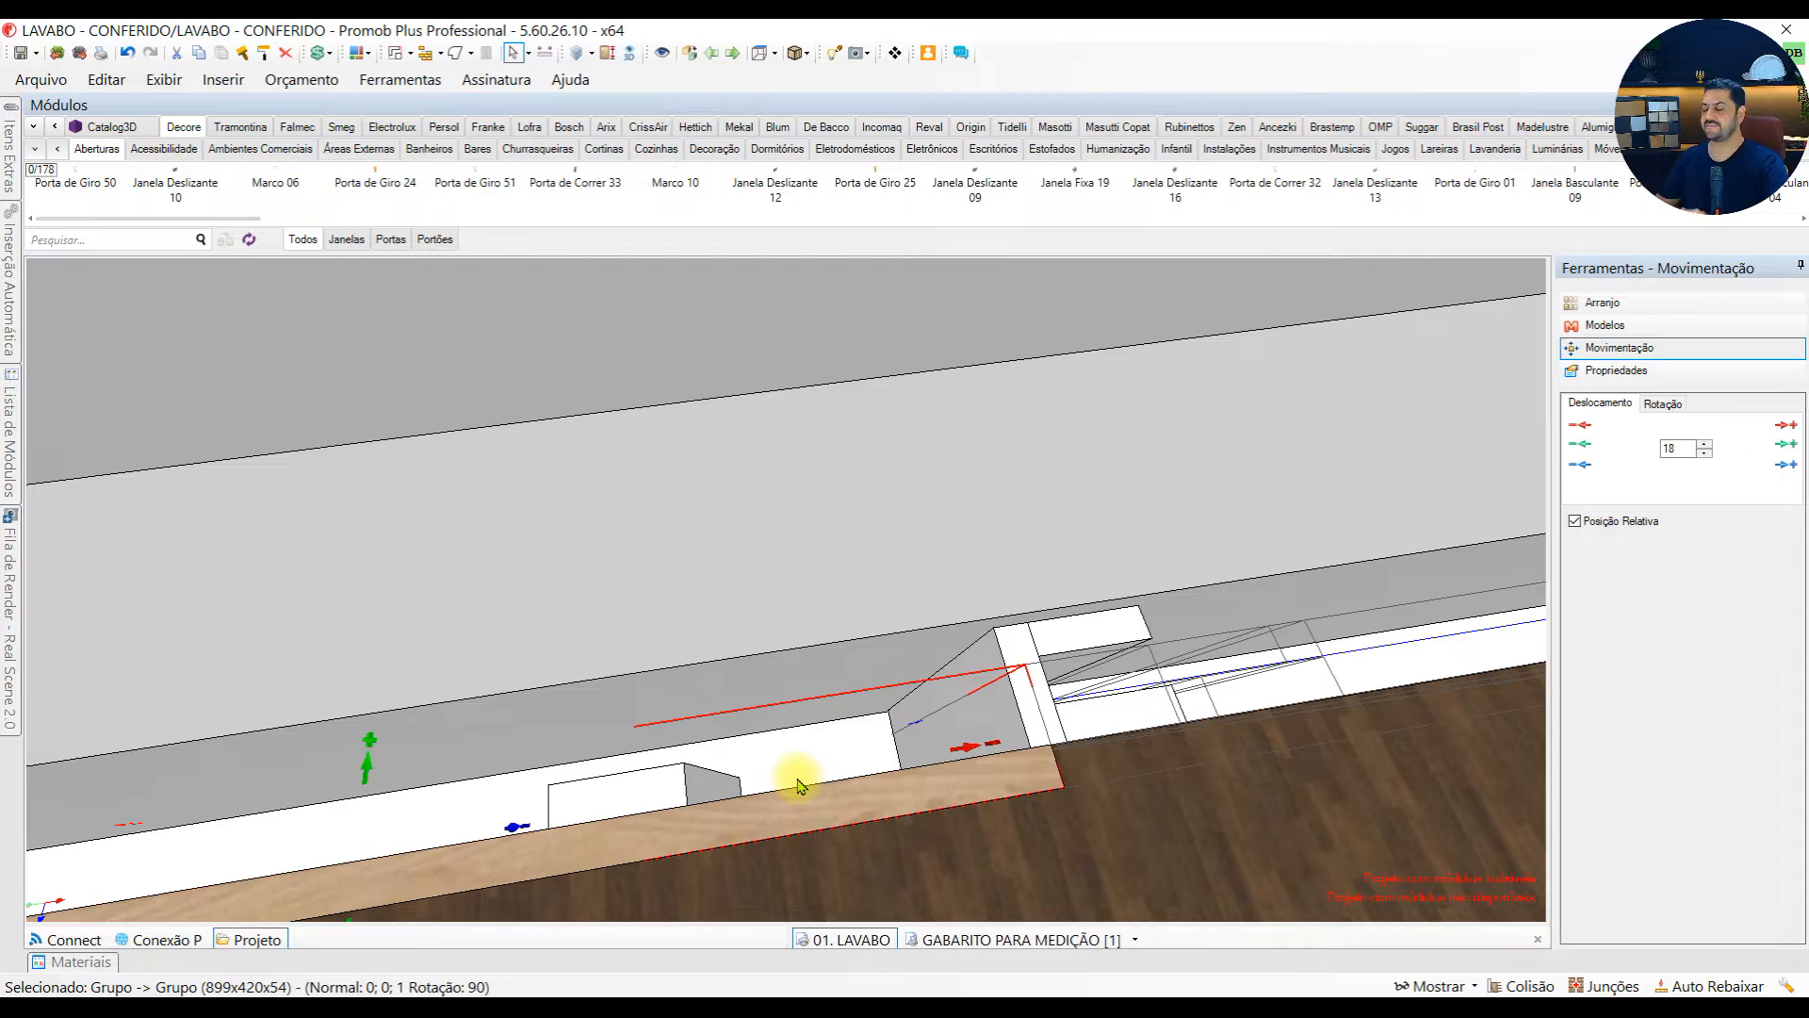
middle_drag(904, 801, 728, 438)
middle_drag(1192, 547, 968, 434)
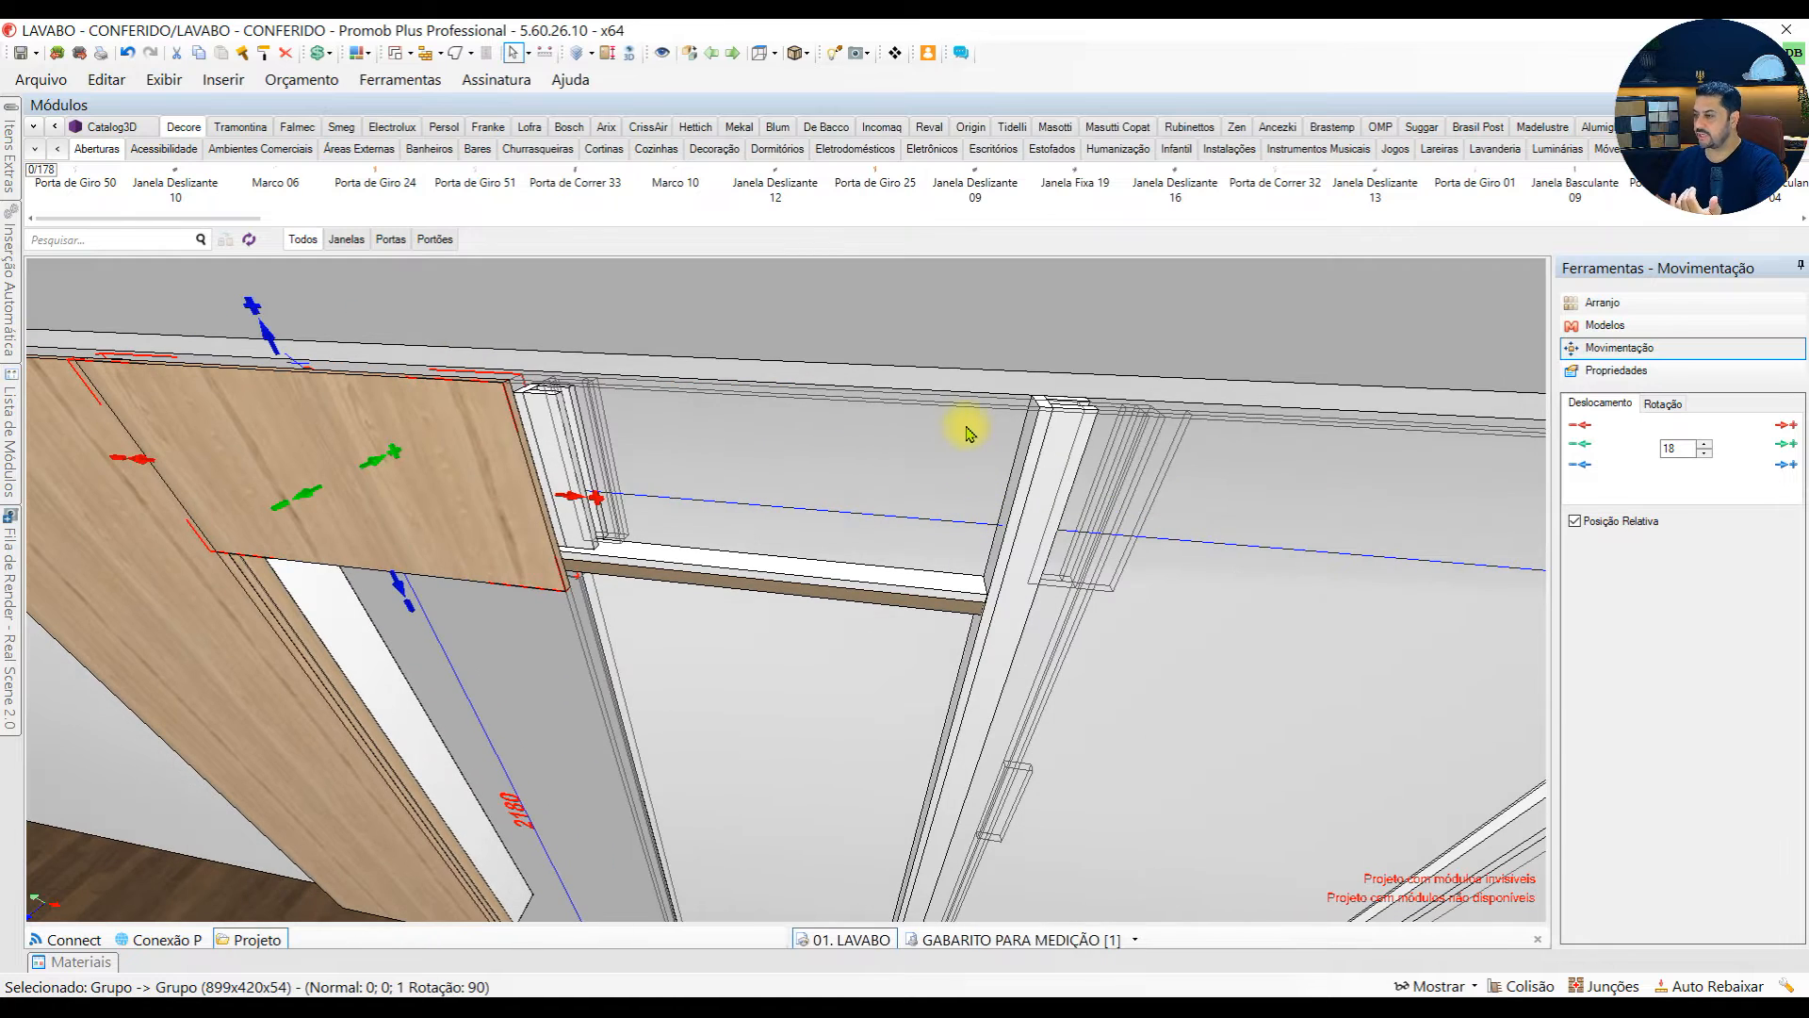
Bring back the hidden tall panels beside the doorway and hide the 1010 mm wide one again
key(ctrl+z)
key(ctrl+z)
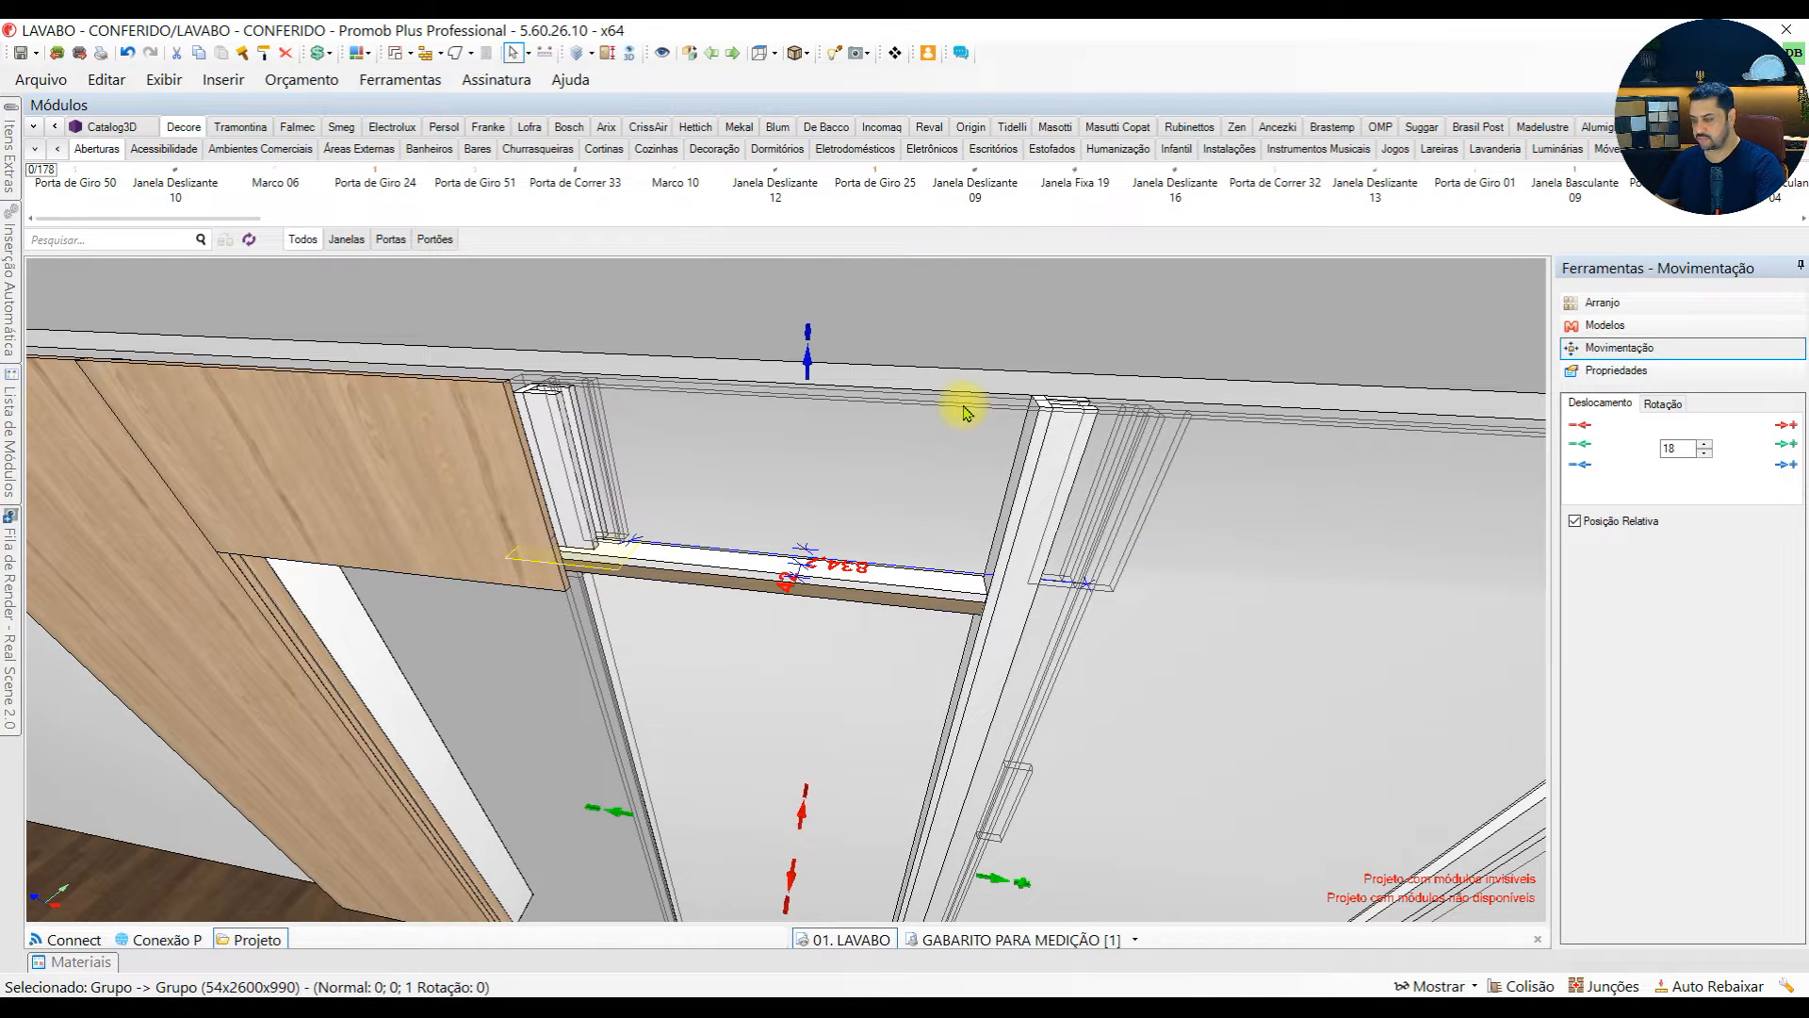
middle_drag(928, 443, 965, 496)
click(1254, 497)
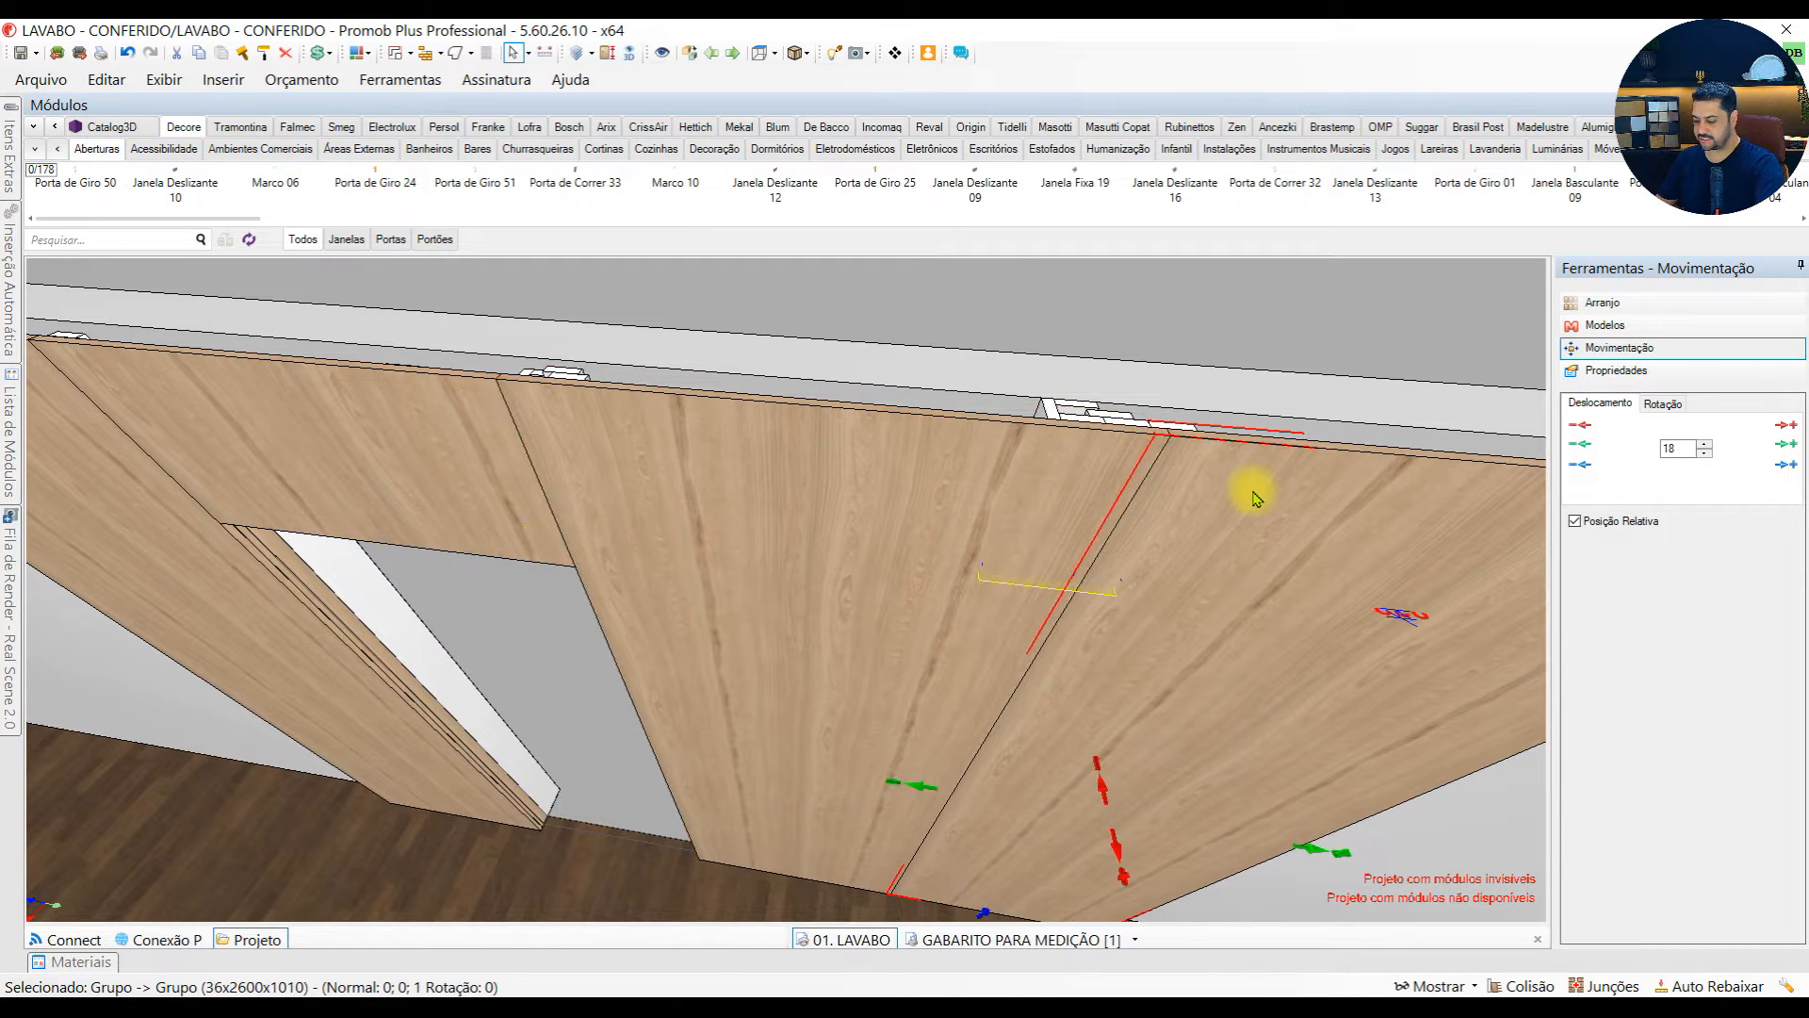
mouse_move(1258, 496)
middle_down()
mouse_move(808, 525)
mouse_move(872, 584)
mouse_move(1244, 509)
middle_up()
Move the 990 mm wide tall panel 500 mm away from the wall and inspect the spacers on its back
click(810, 525)
click(1640, 372)
click(1640, 348)
double_click(1677, 448)
text(500)
click(1786, 425)
scroll(943, 584, up, 3)
middle_drag(952, 603, 938, 675)
middle_drag(1373, 726, 1167, 788)
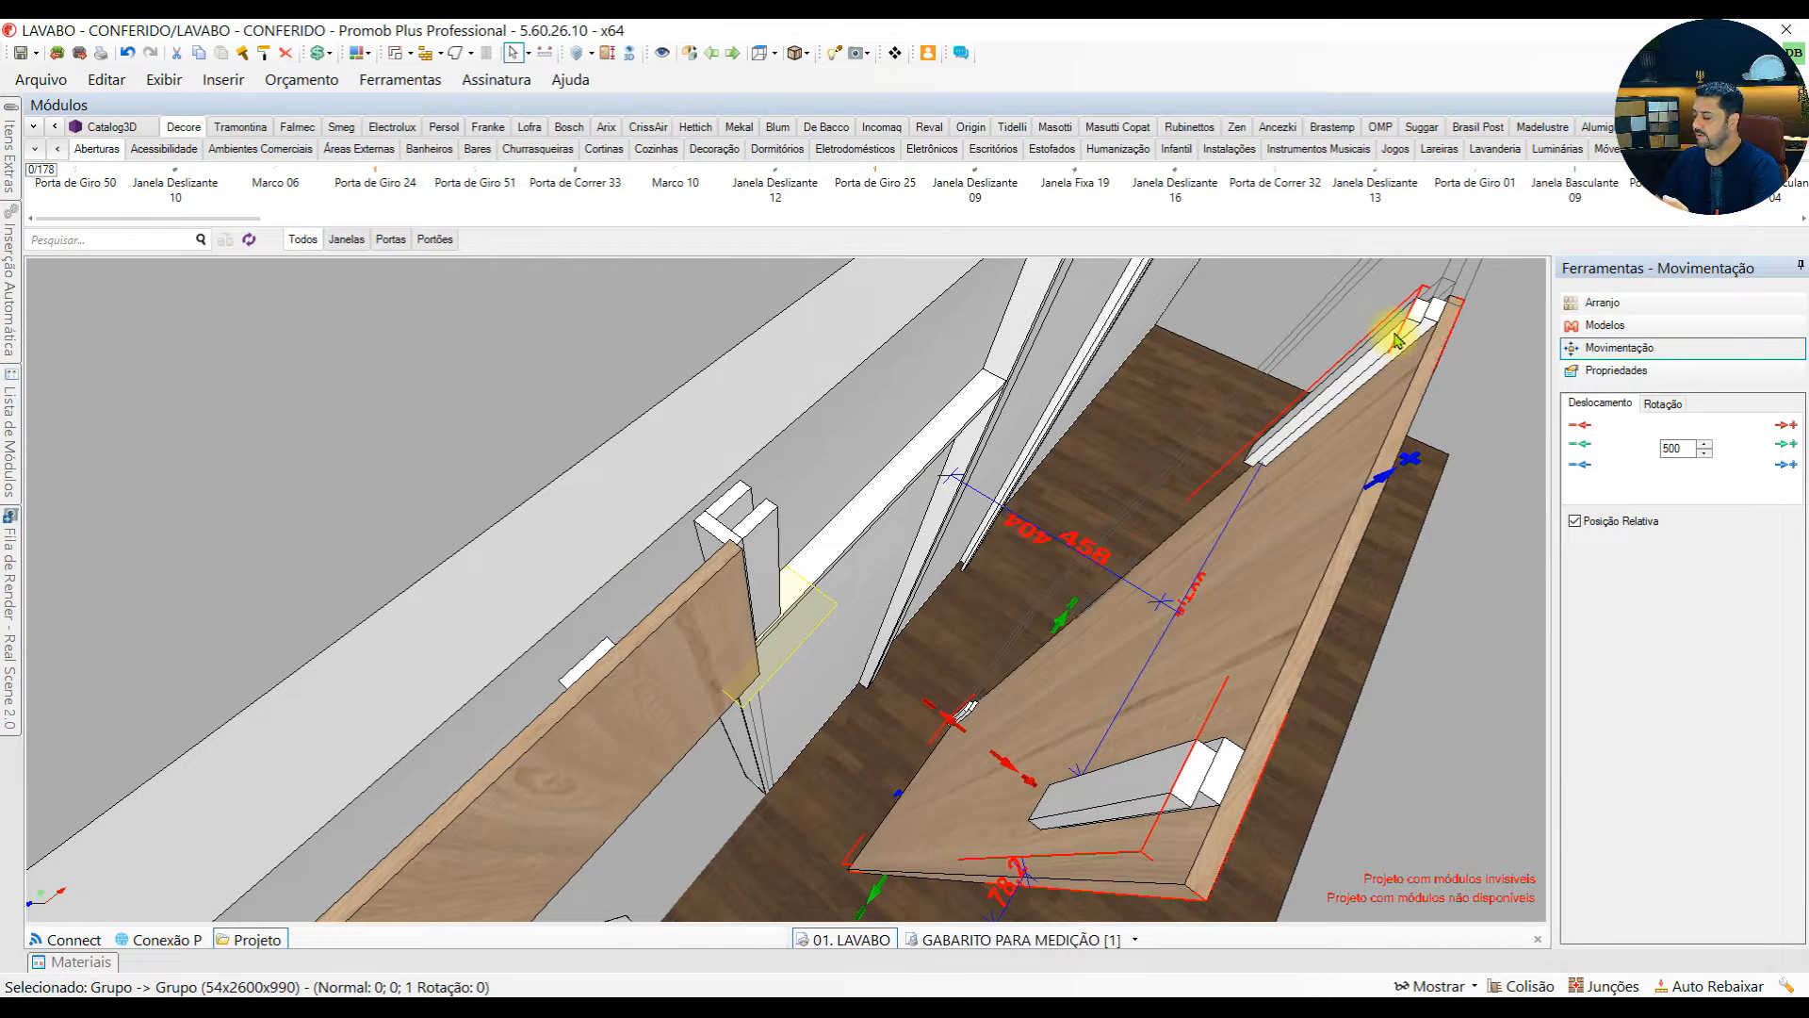
Examine the full-height and short upper wall supports of the 990 mm wide panel and return the panel to the wall
middle_drag(828, 585, 821, 461)
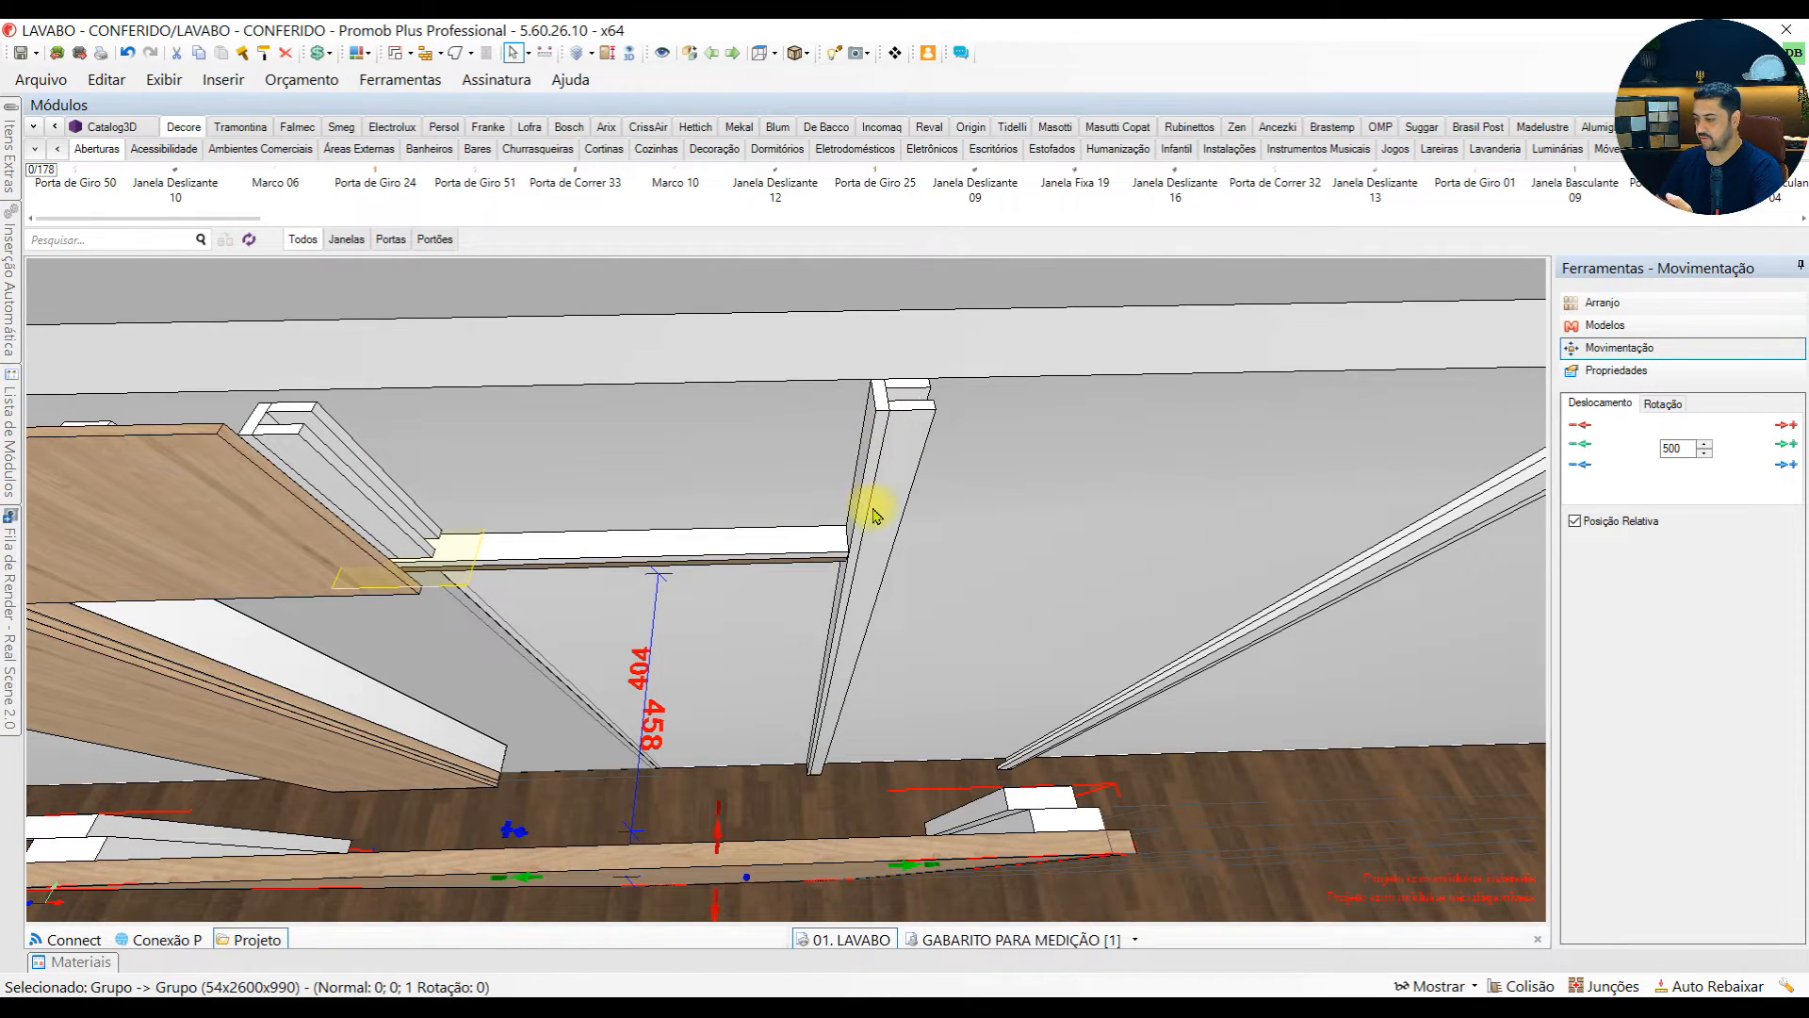
click(876, 412)
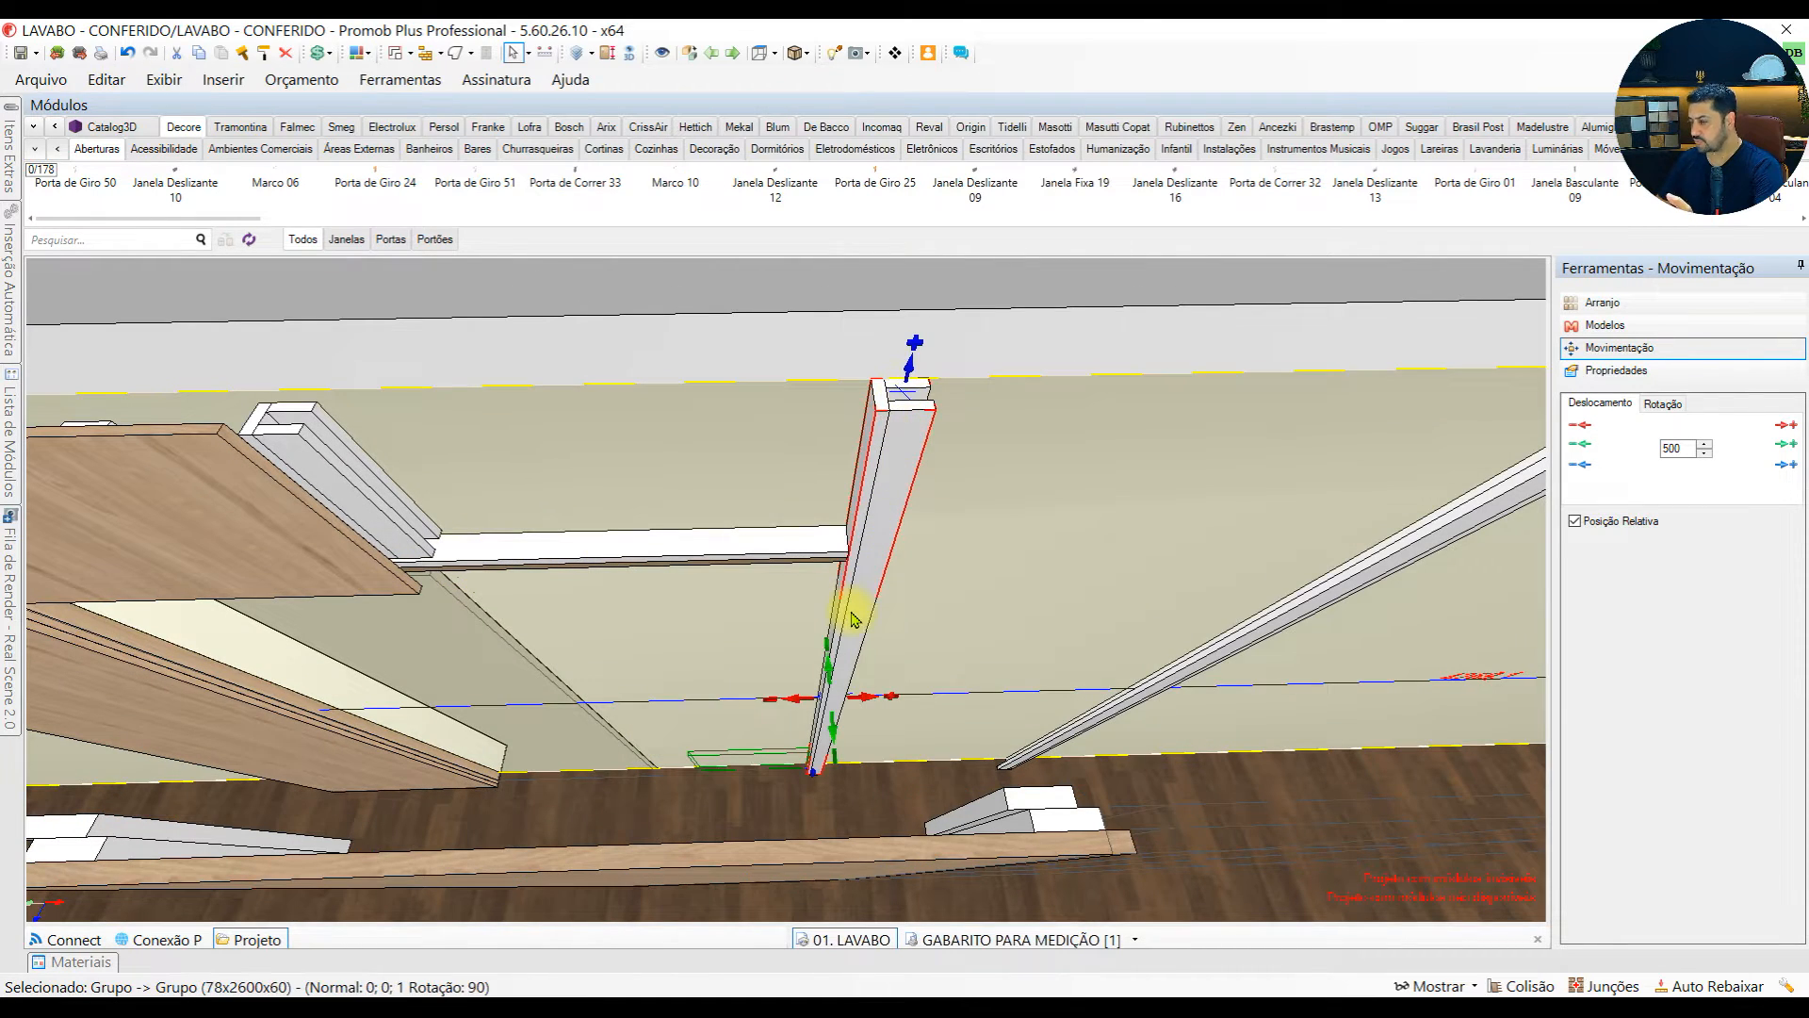
click(292, 464)
middle_drag(537, 575, 980, 603)
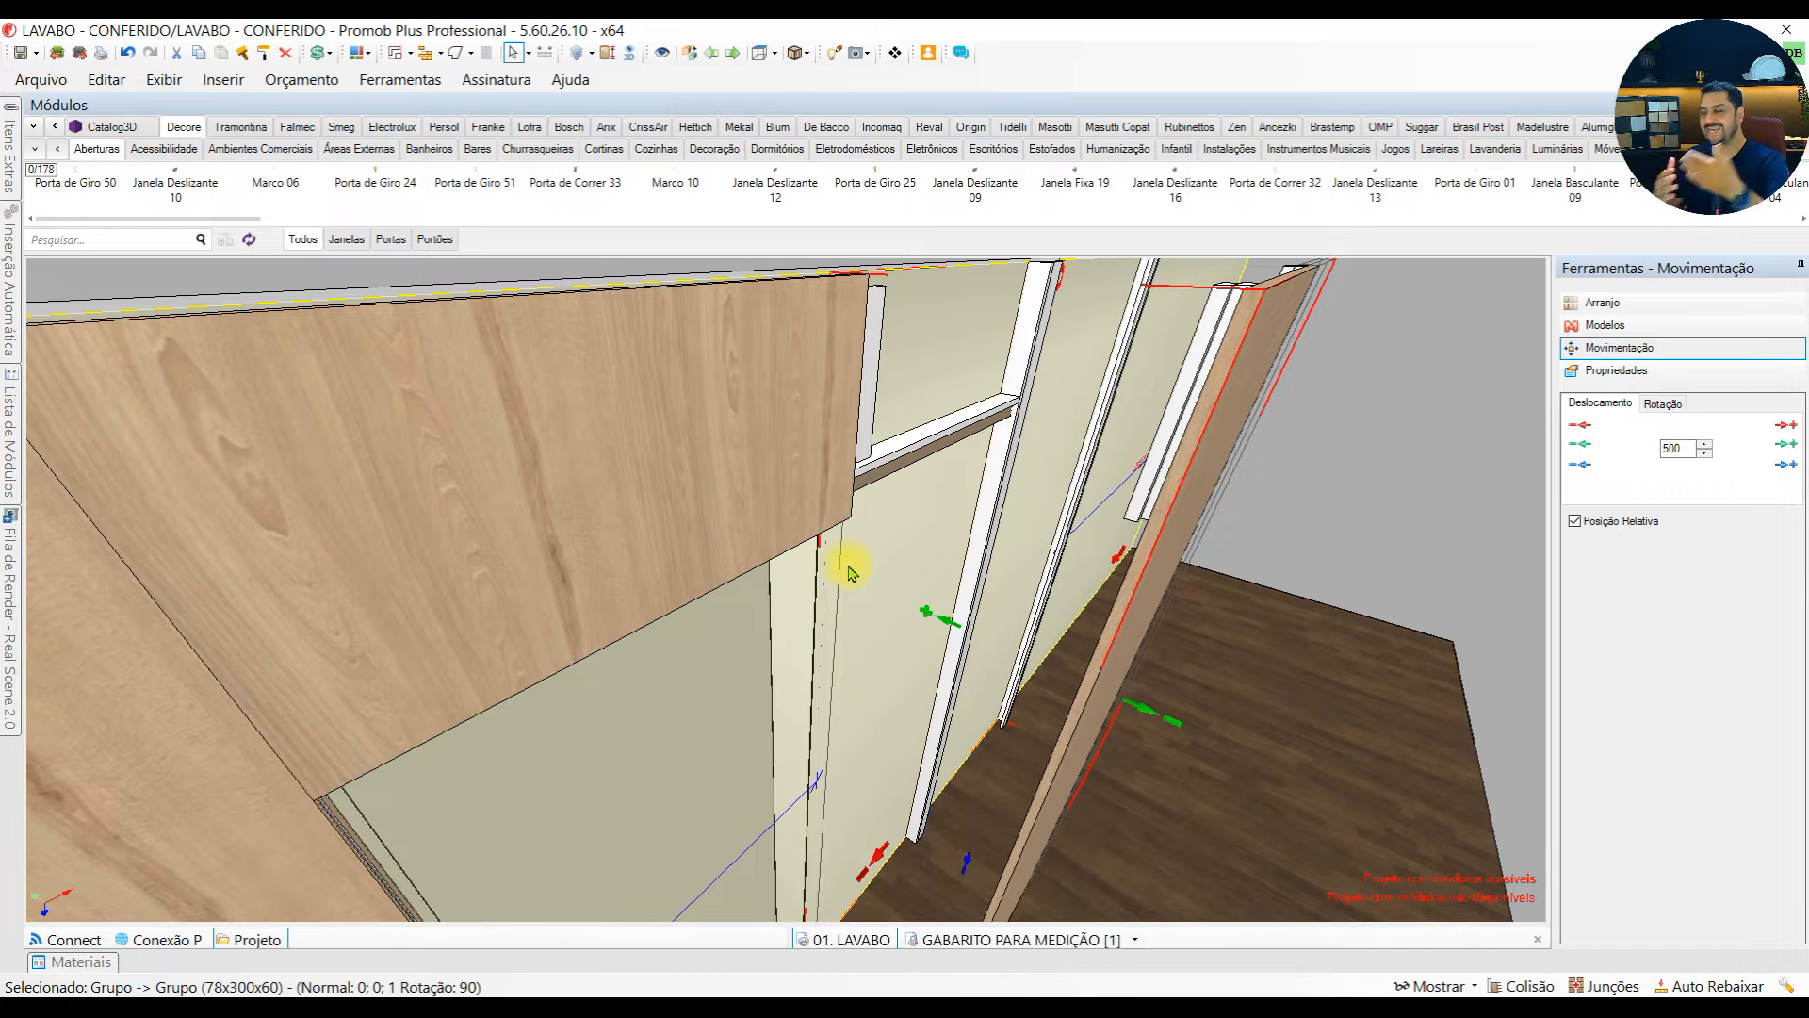
middle_drag(931, 620, 737, 608)
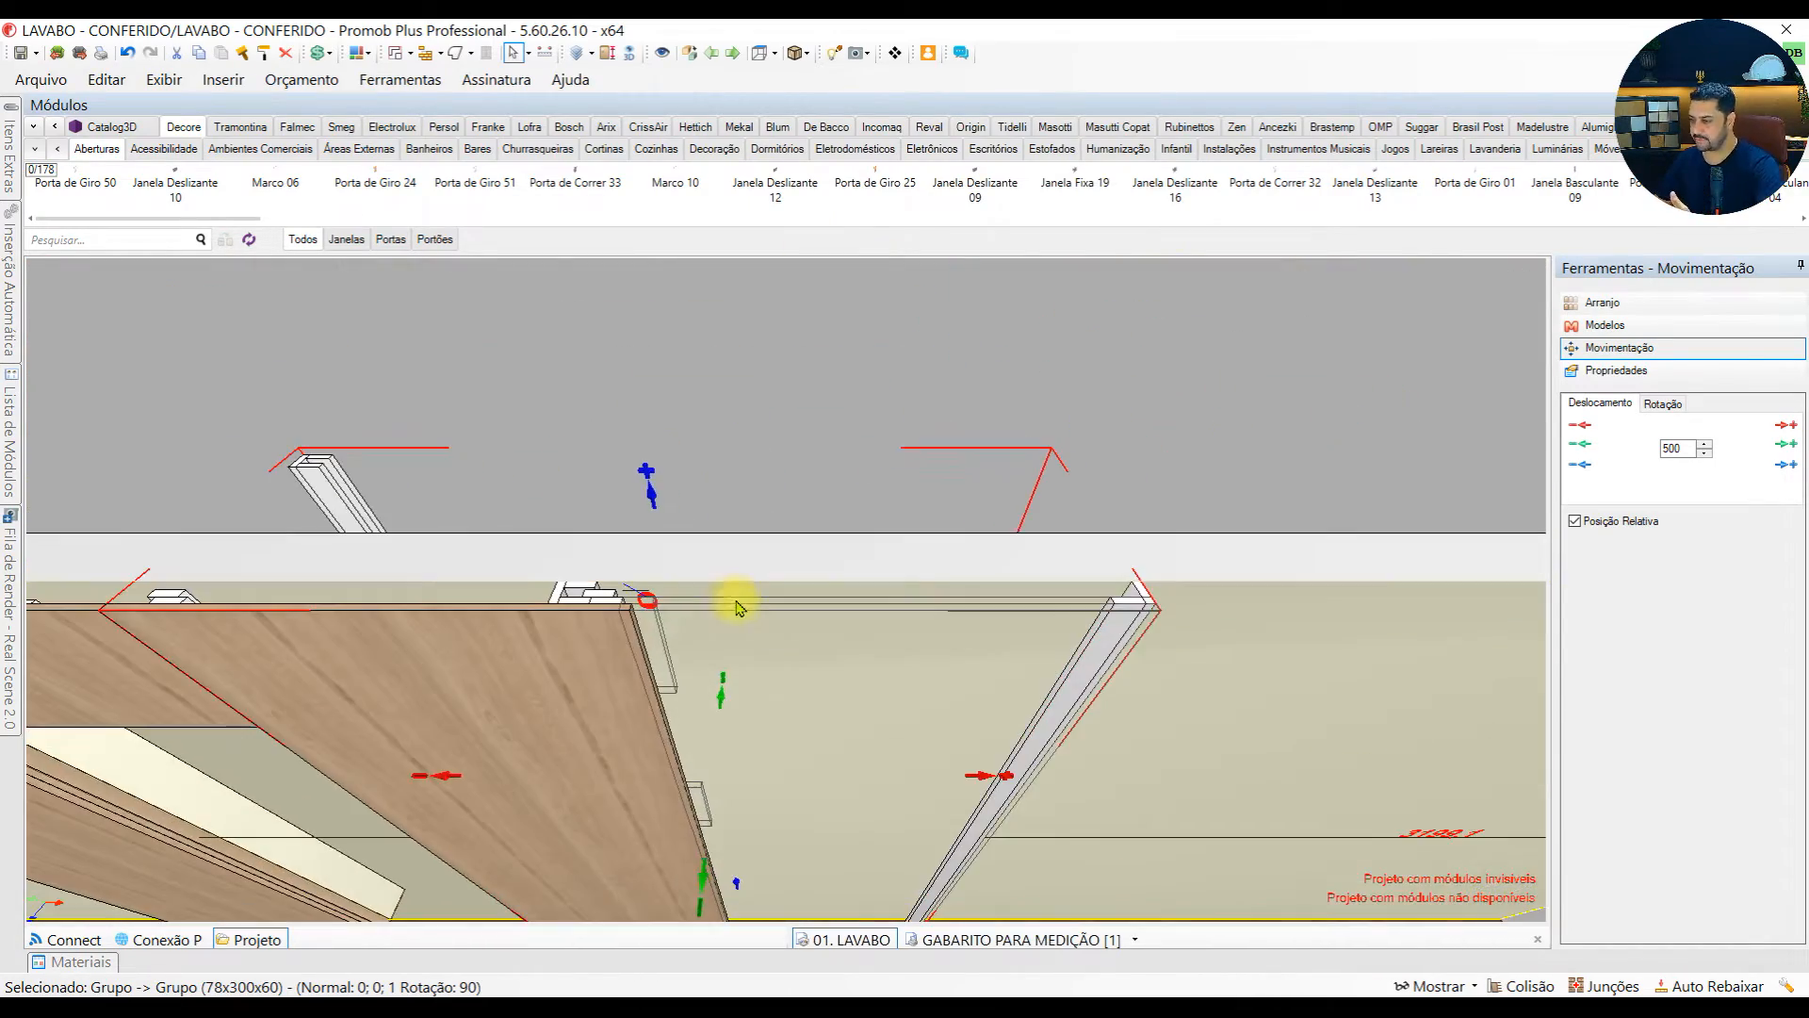
Bring back the hidden 1010 mm wide tall panel and move it 500 mm away from the wall
click(702, 611)
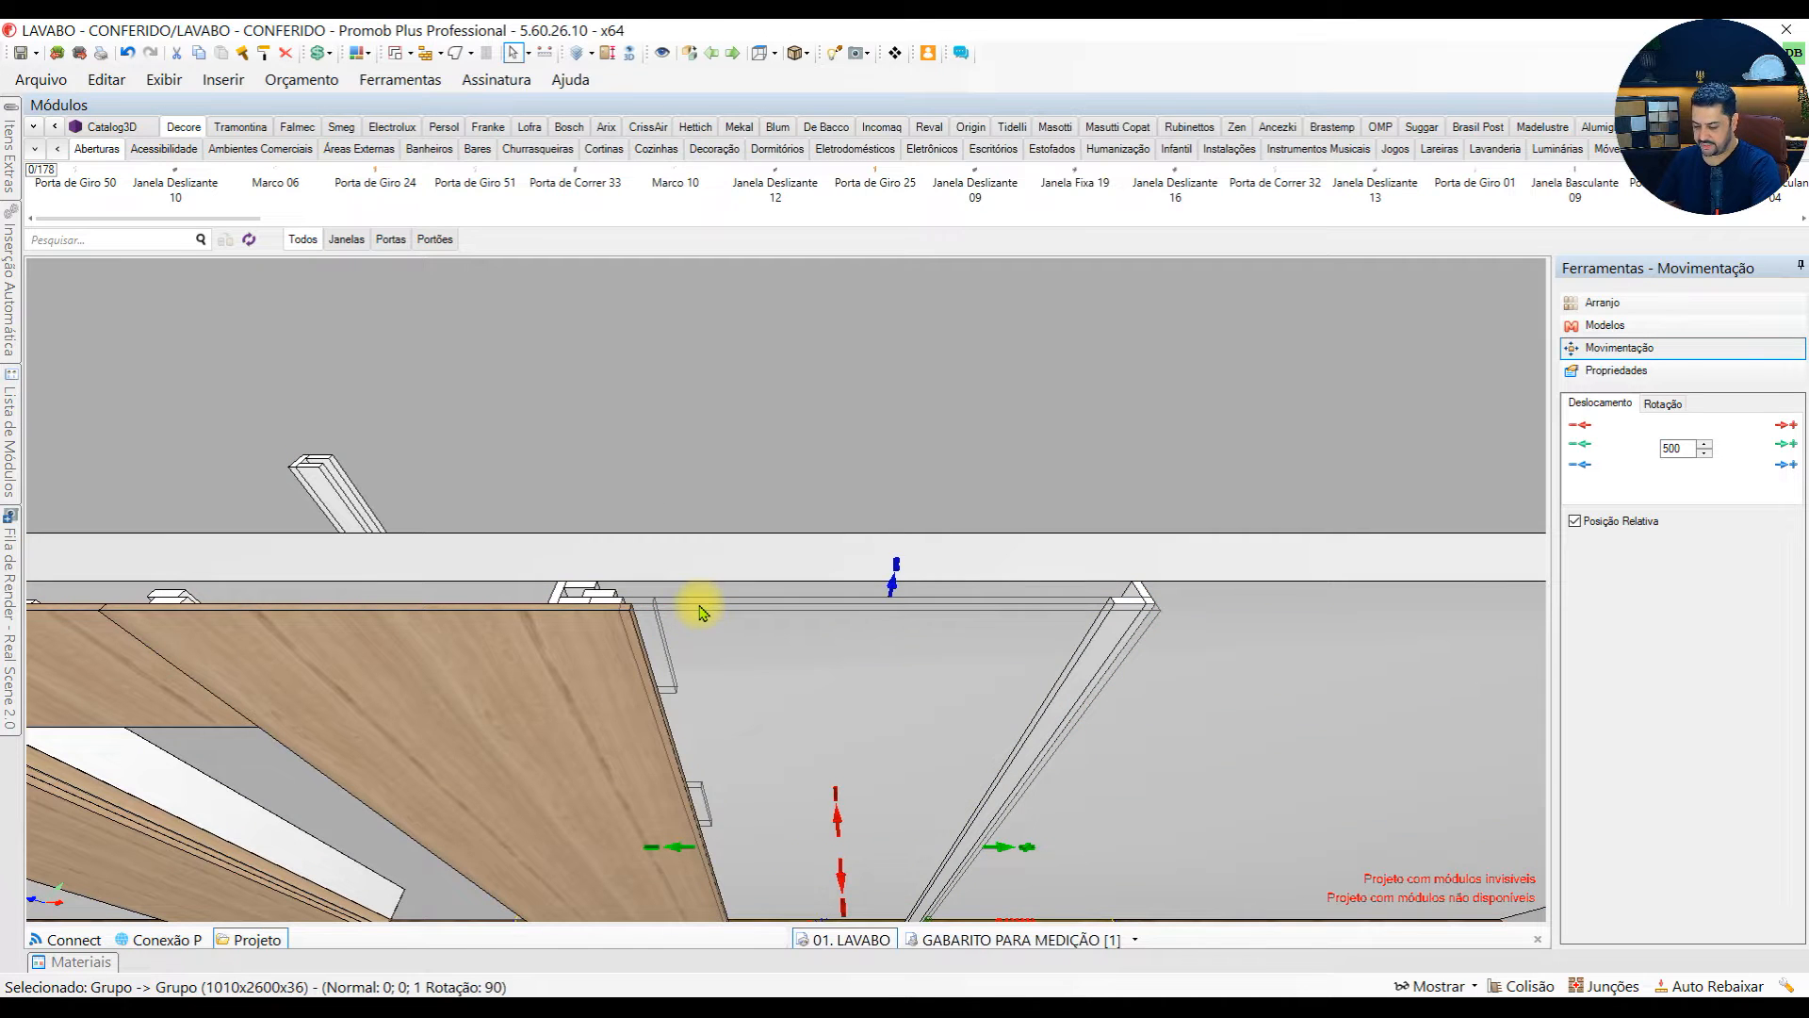
middle_drag(702, 611, 914, 734)
drag(914, 733, 1046, 782)
middle_drag(1045, 781, 997, 775)
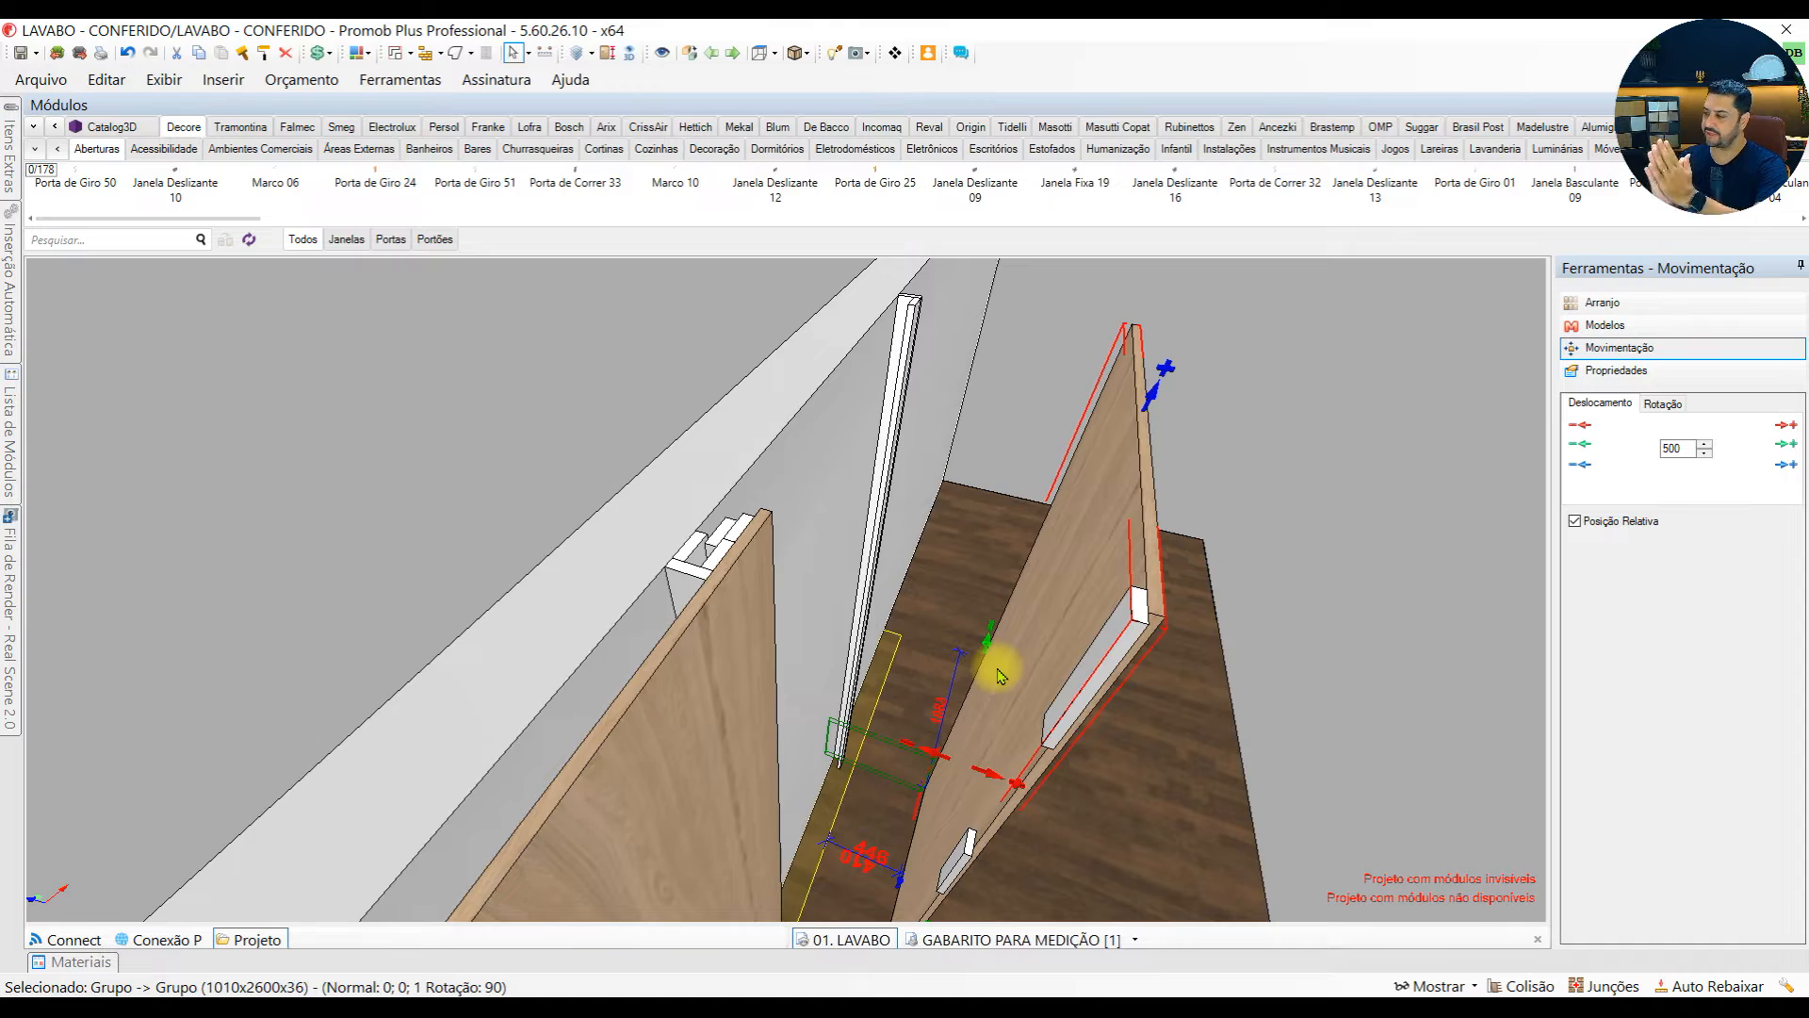
Select the 300 mm long spacer at the upper corner of the 1010 mm panel's back and examine how it sits along the edge
middle_drag(1001, 674, 846, 332)
click(845, 348)
middle_drag(933, 436, 837, 485)
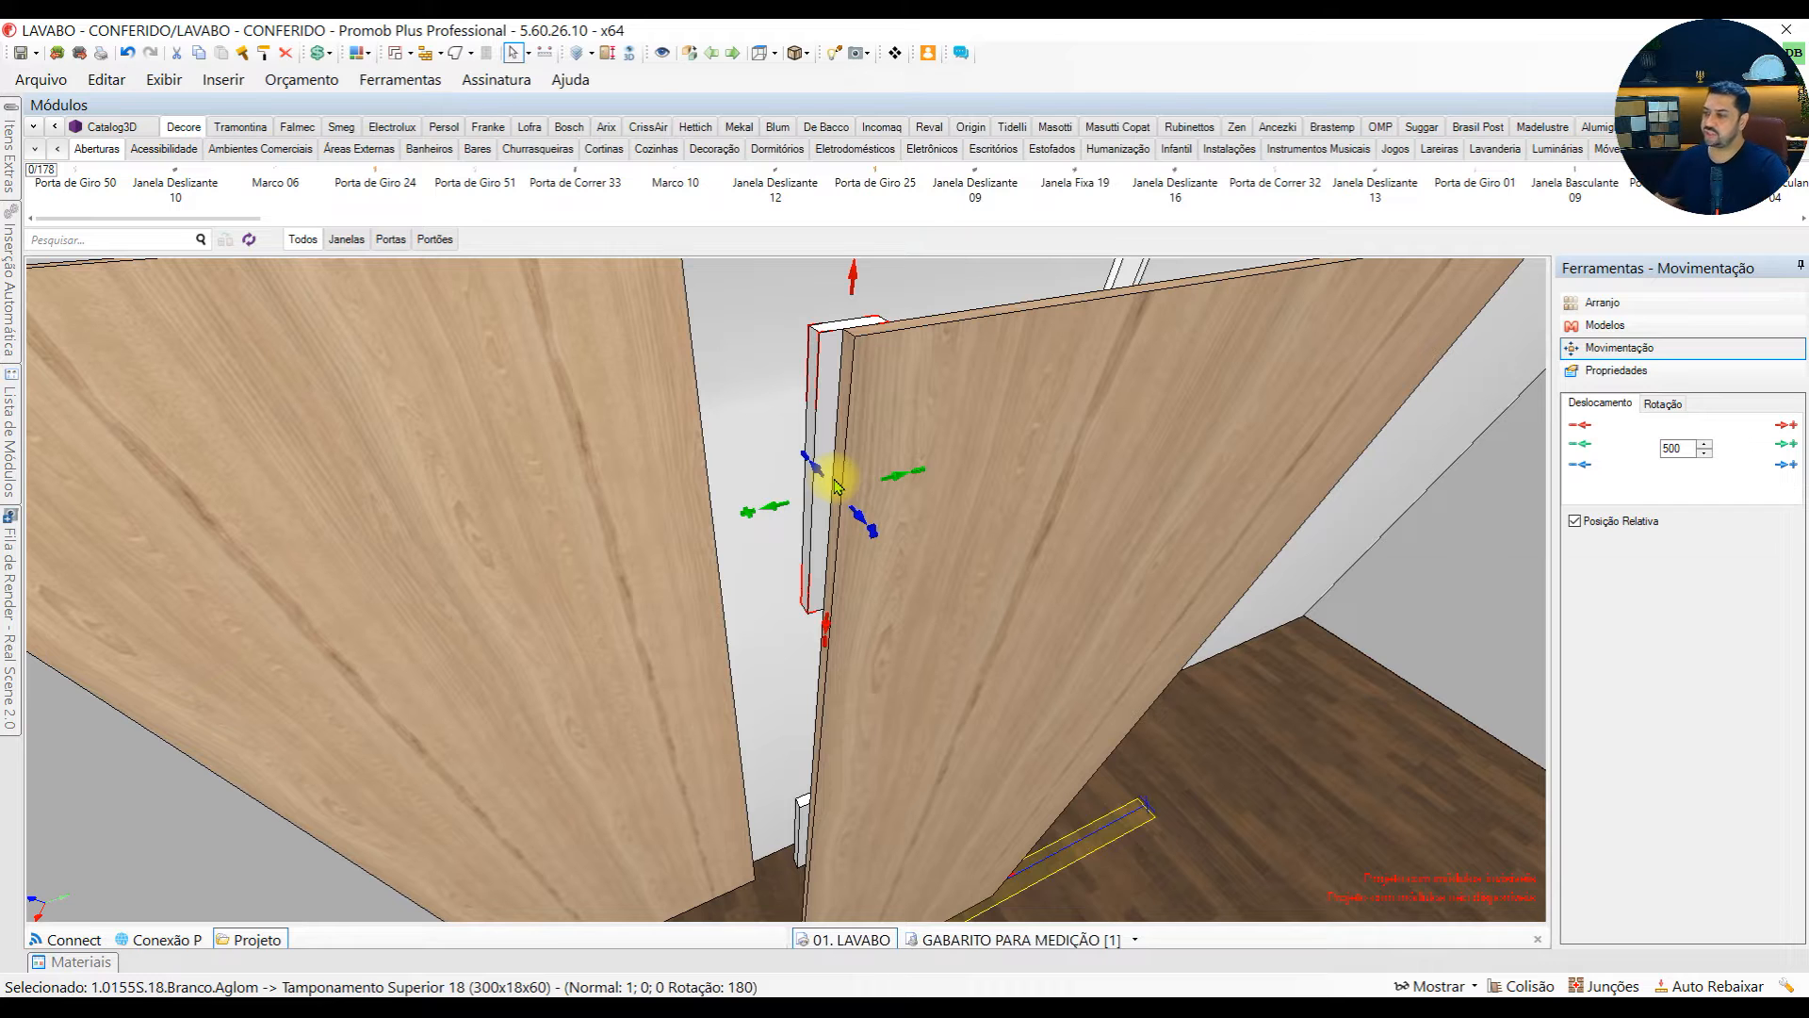
Return the 1010 mm wide tall panel to the wall and examine how its upper spacers and end support fill the gap
click(900, 759)
middle_drag(935, 770, 751, 719)
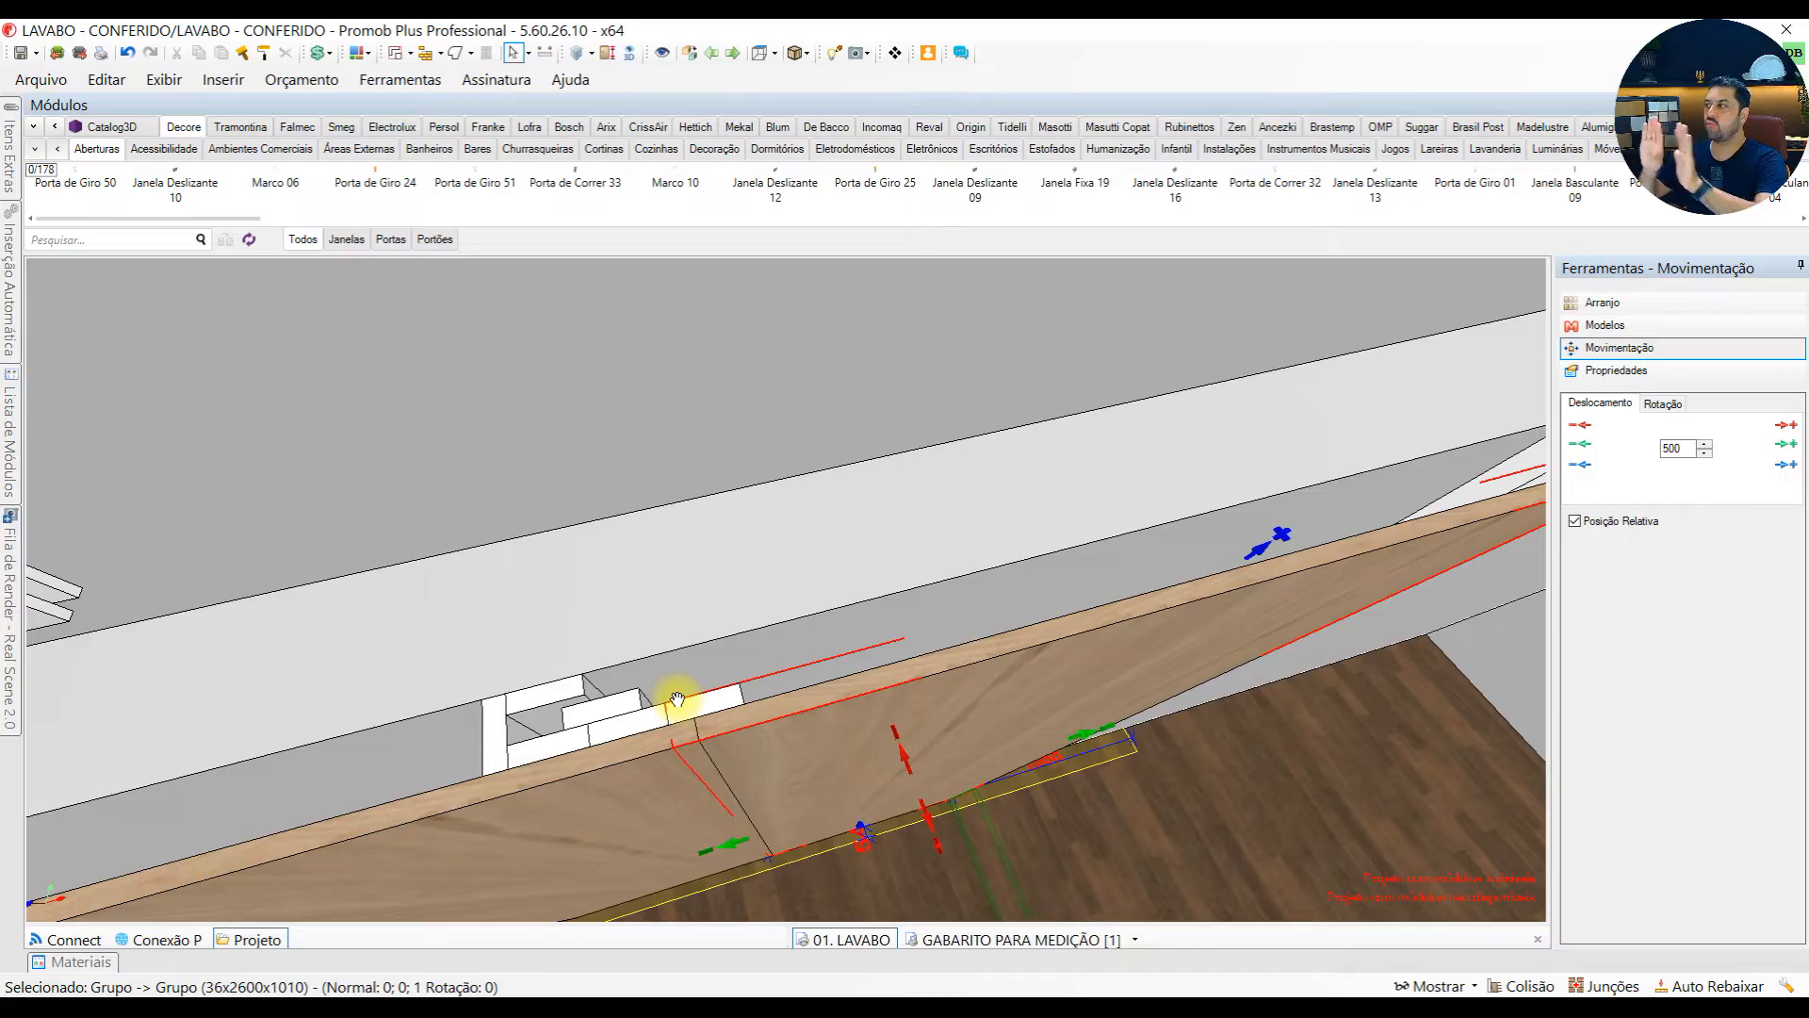
middle_drag(677, 699, 680, 706)
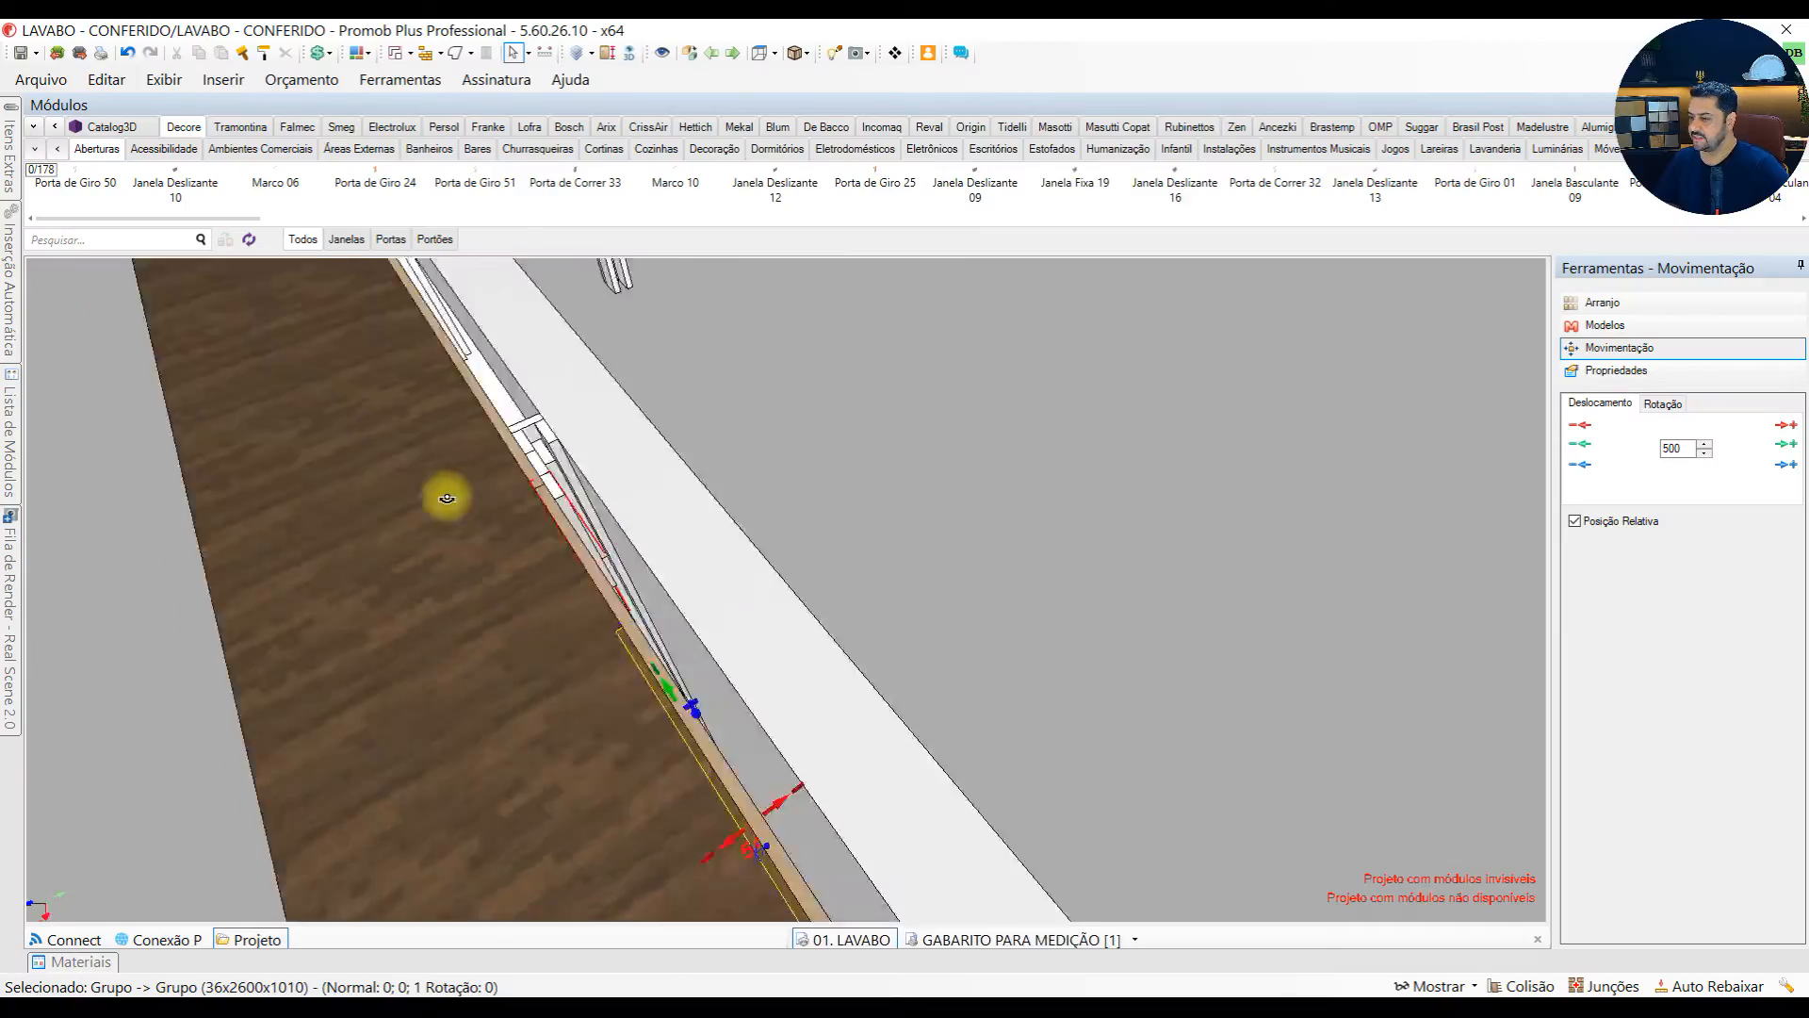
middle_drag(447, 497, 697, 502)
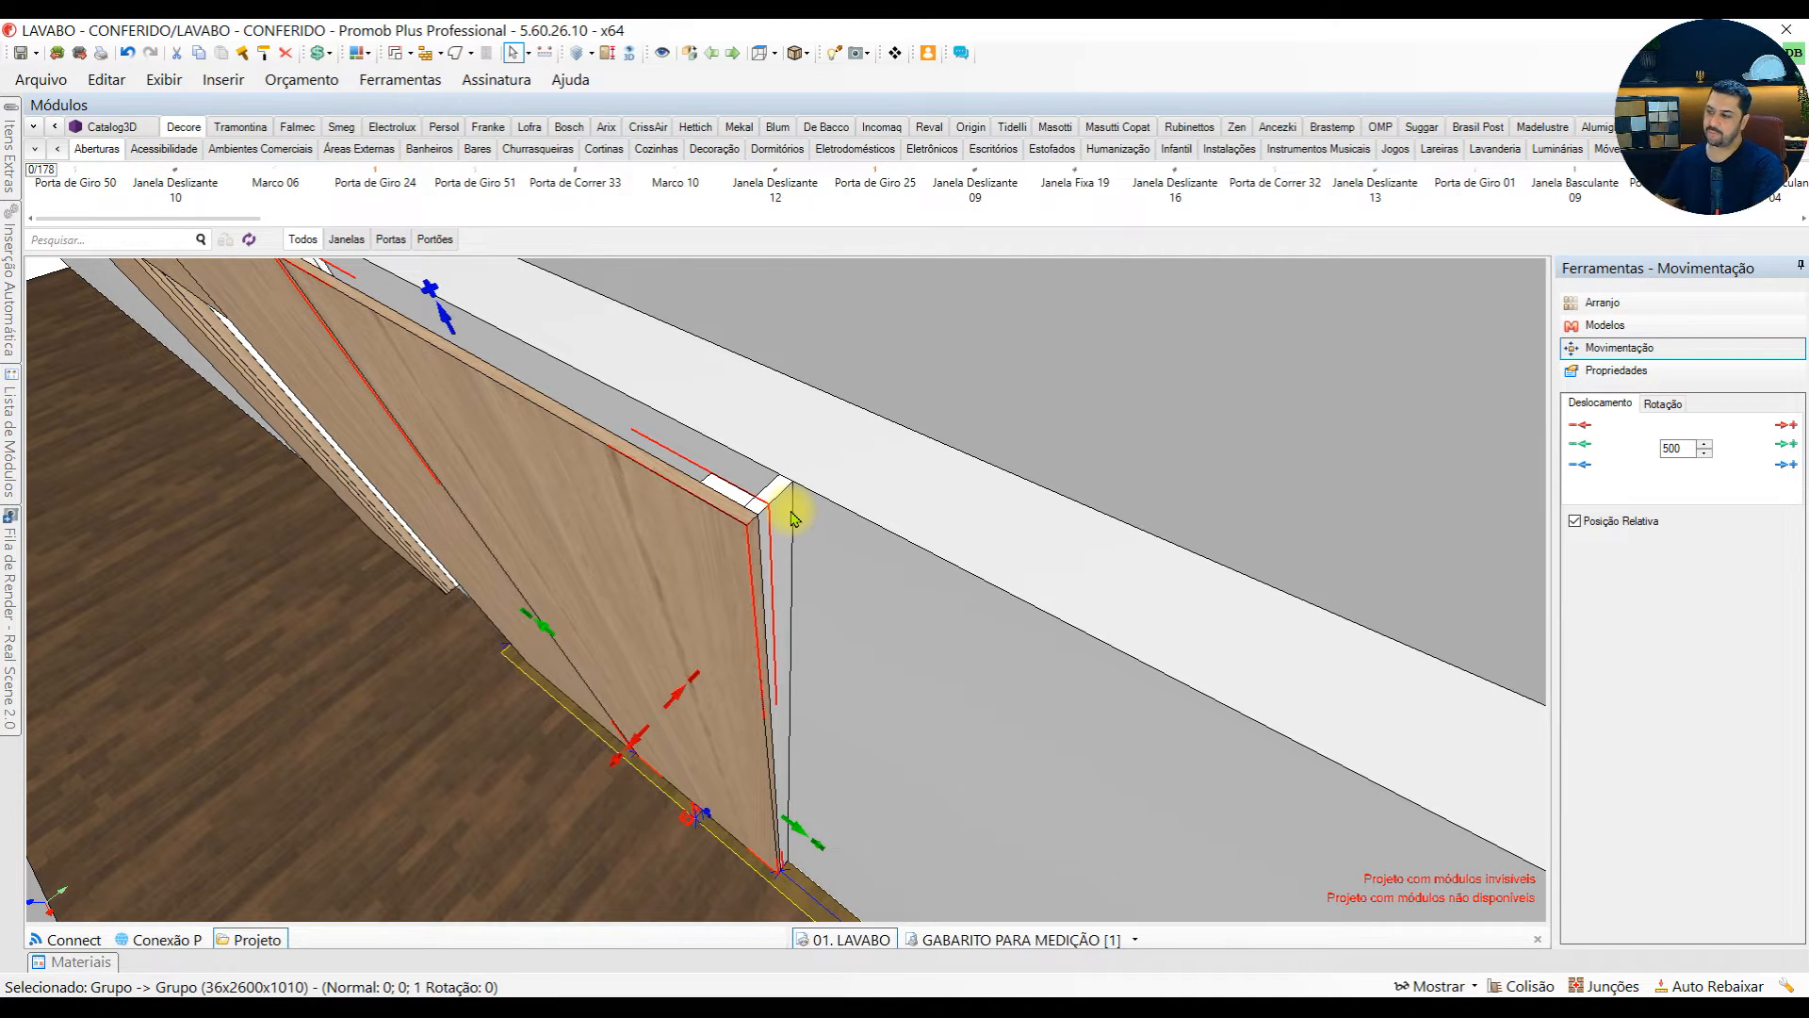
middle_drag(780, 618, 763, 311)
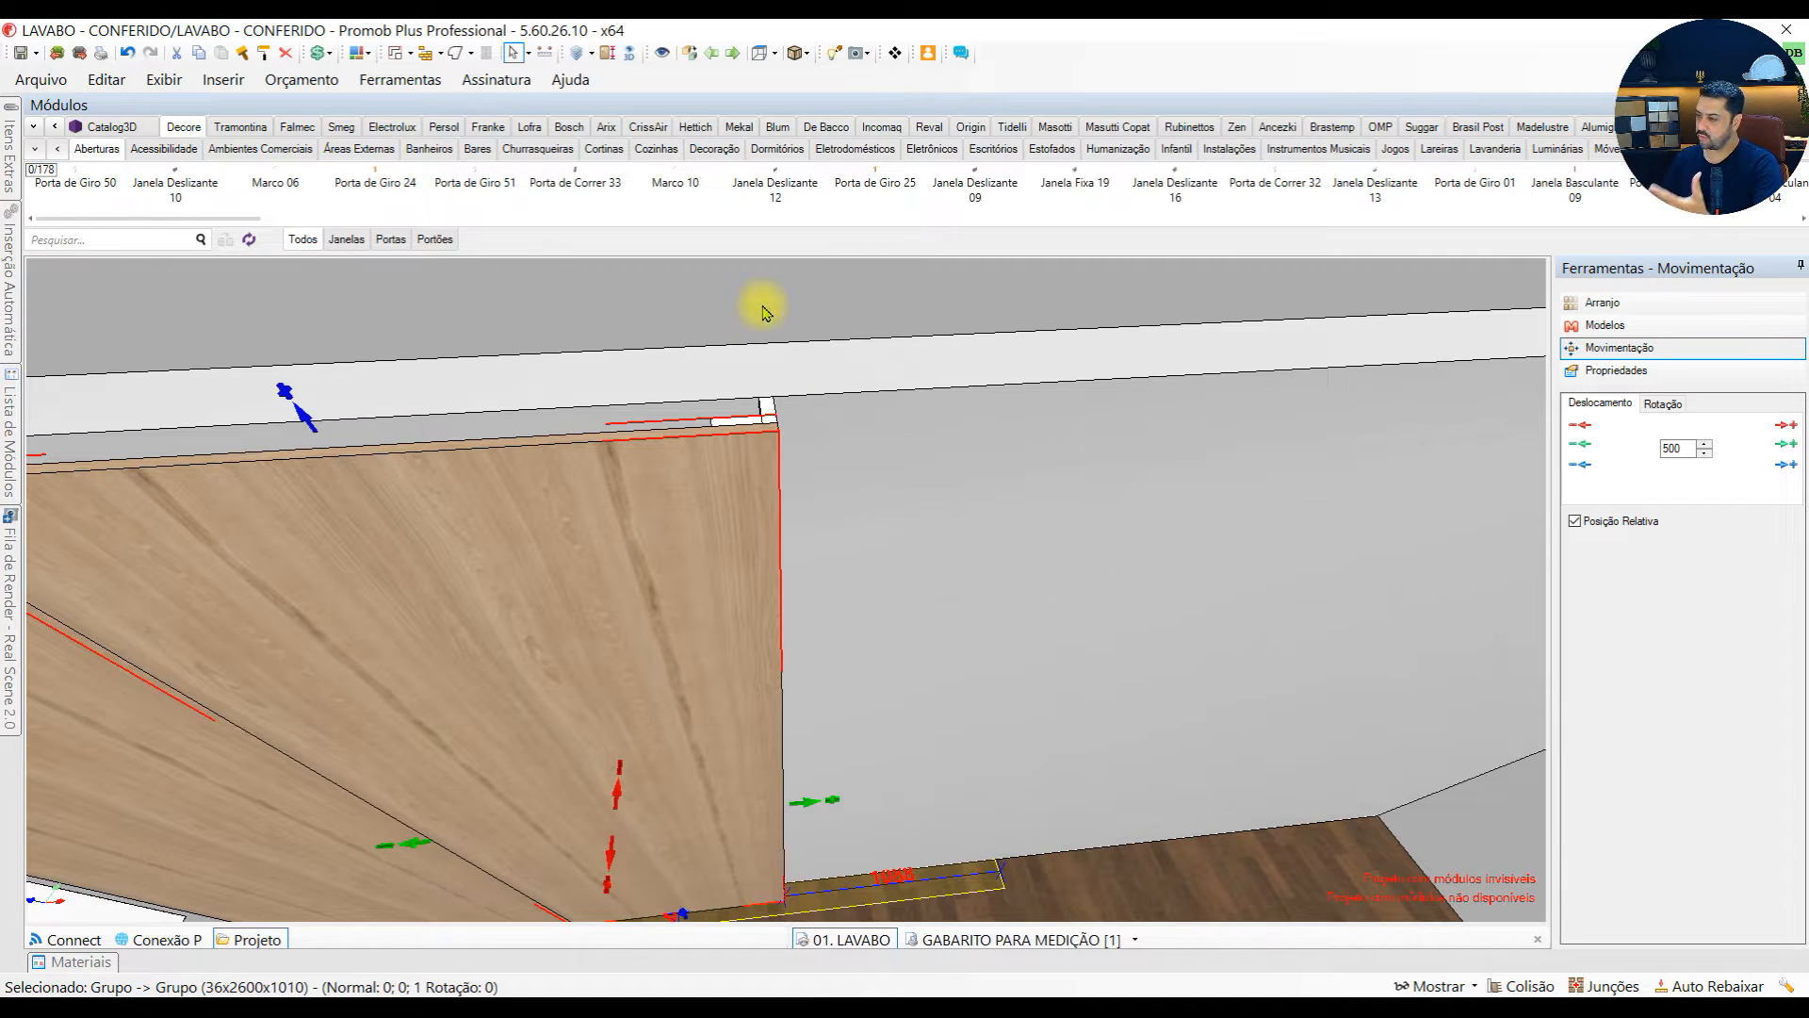
middle_drag(767, 416, 719, 444)
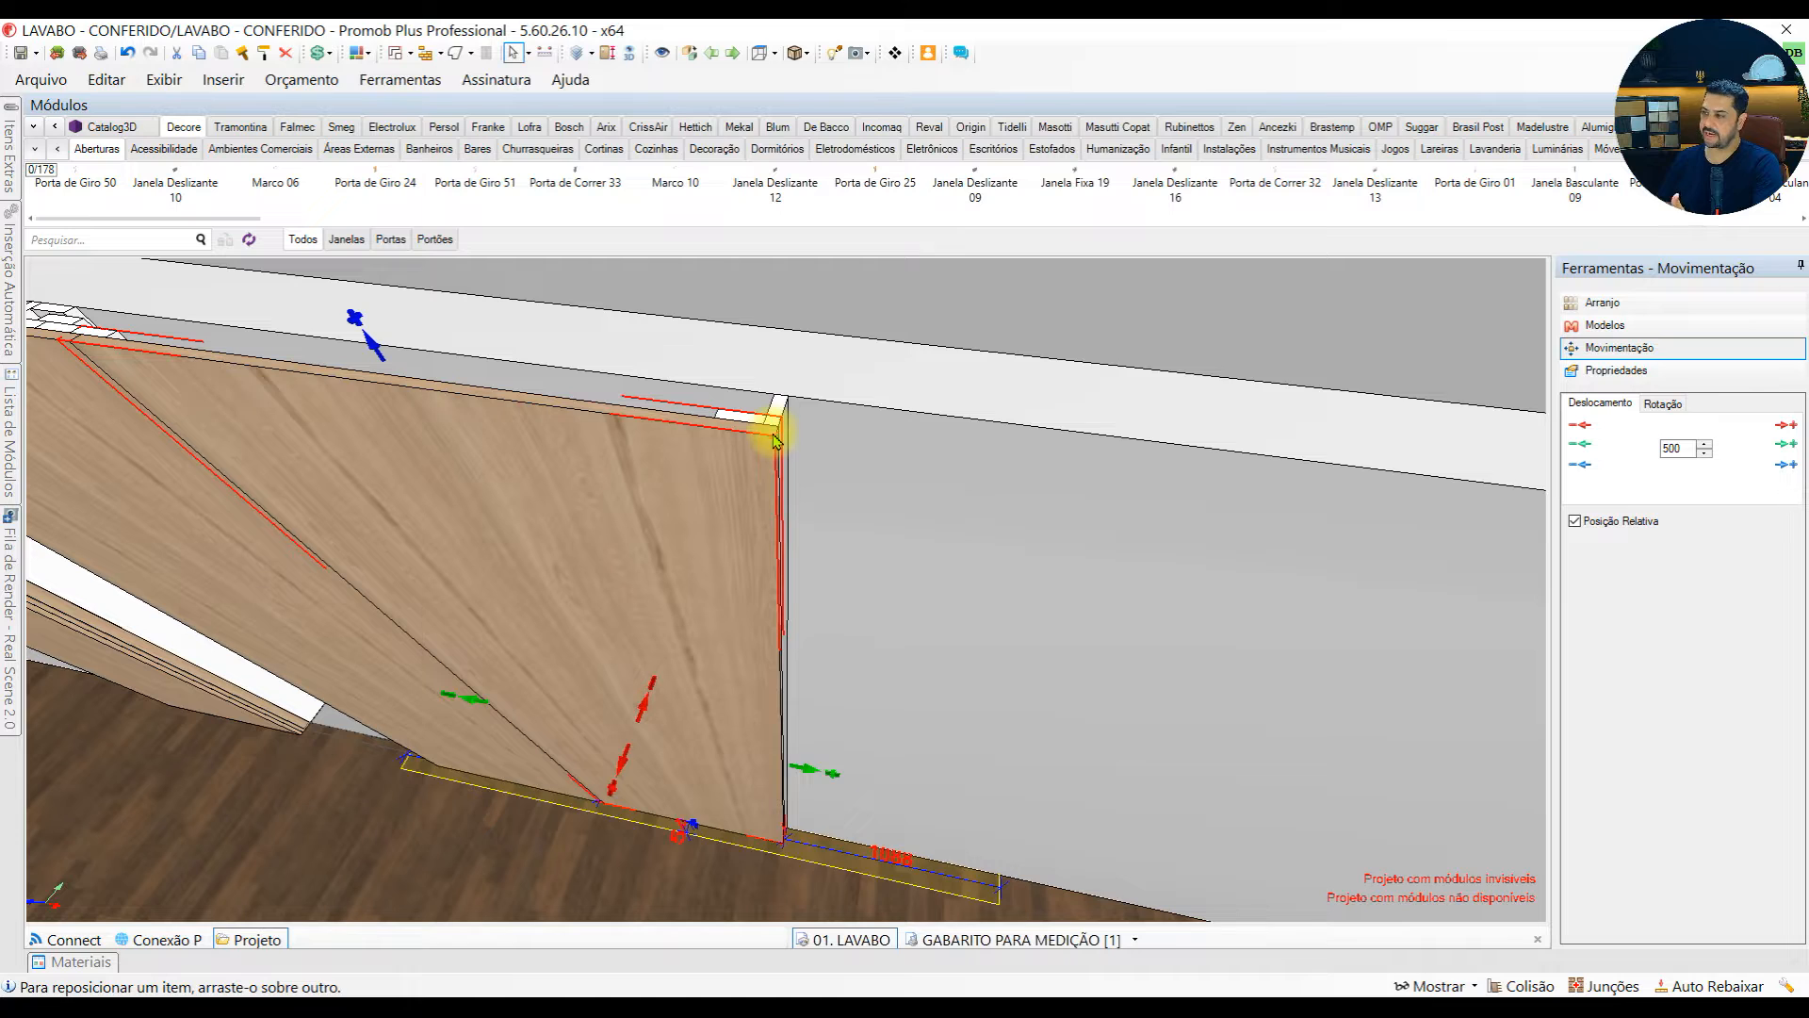
middle_drag(719, 549, 910, 547)
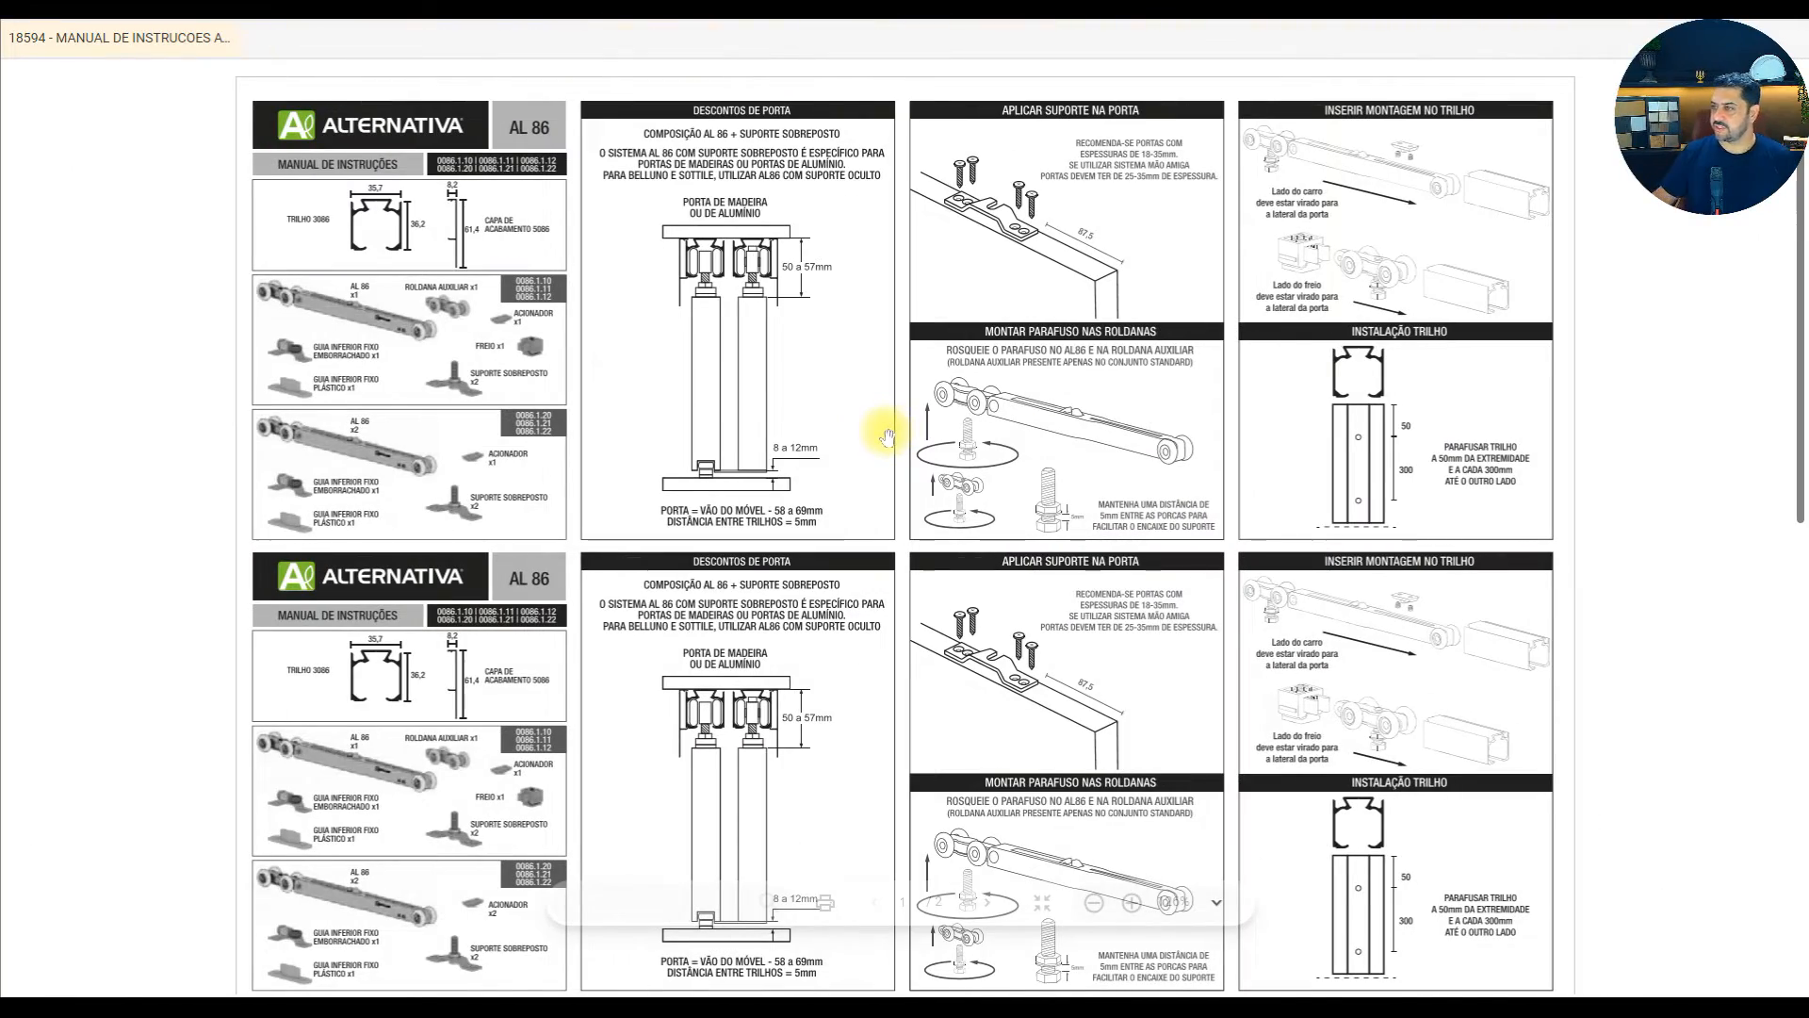
In the Alternativa AL 86 instruction manual, circle the door deductions section and its door height formula in red
scroll(795, 117, up, 1)
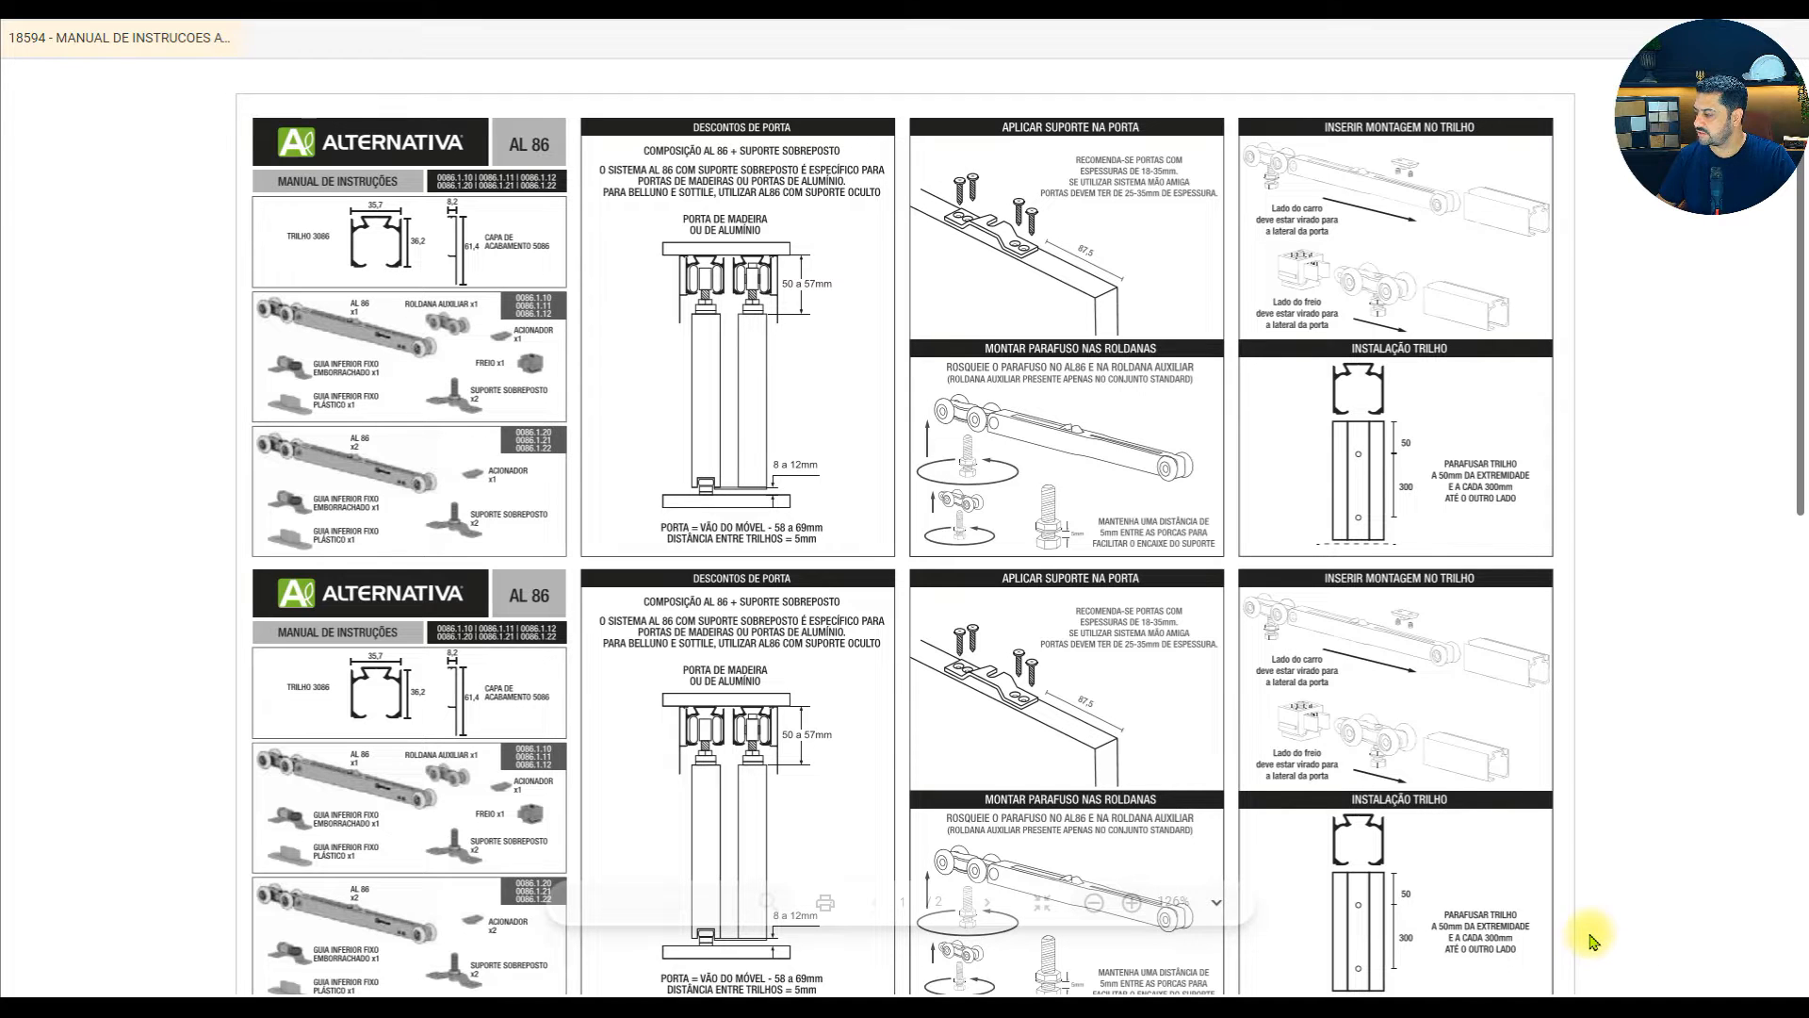
mouse_move(648, 101)
mouse_down()
mouse_move(867, 613)
mouse_move(650, 89)
mouse_move(580, 96)
mouse_up()
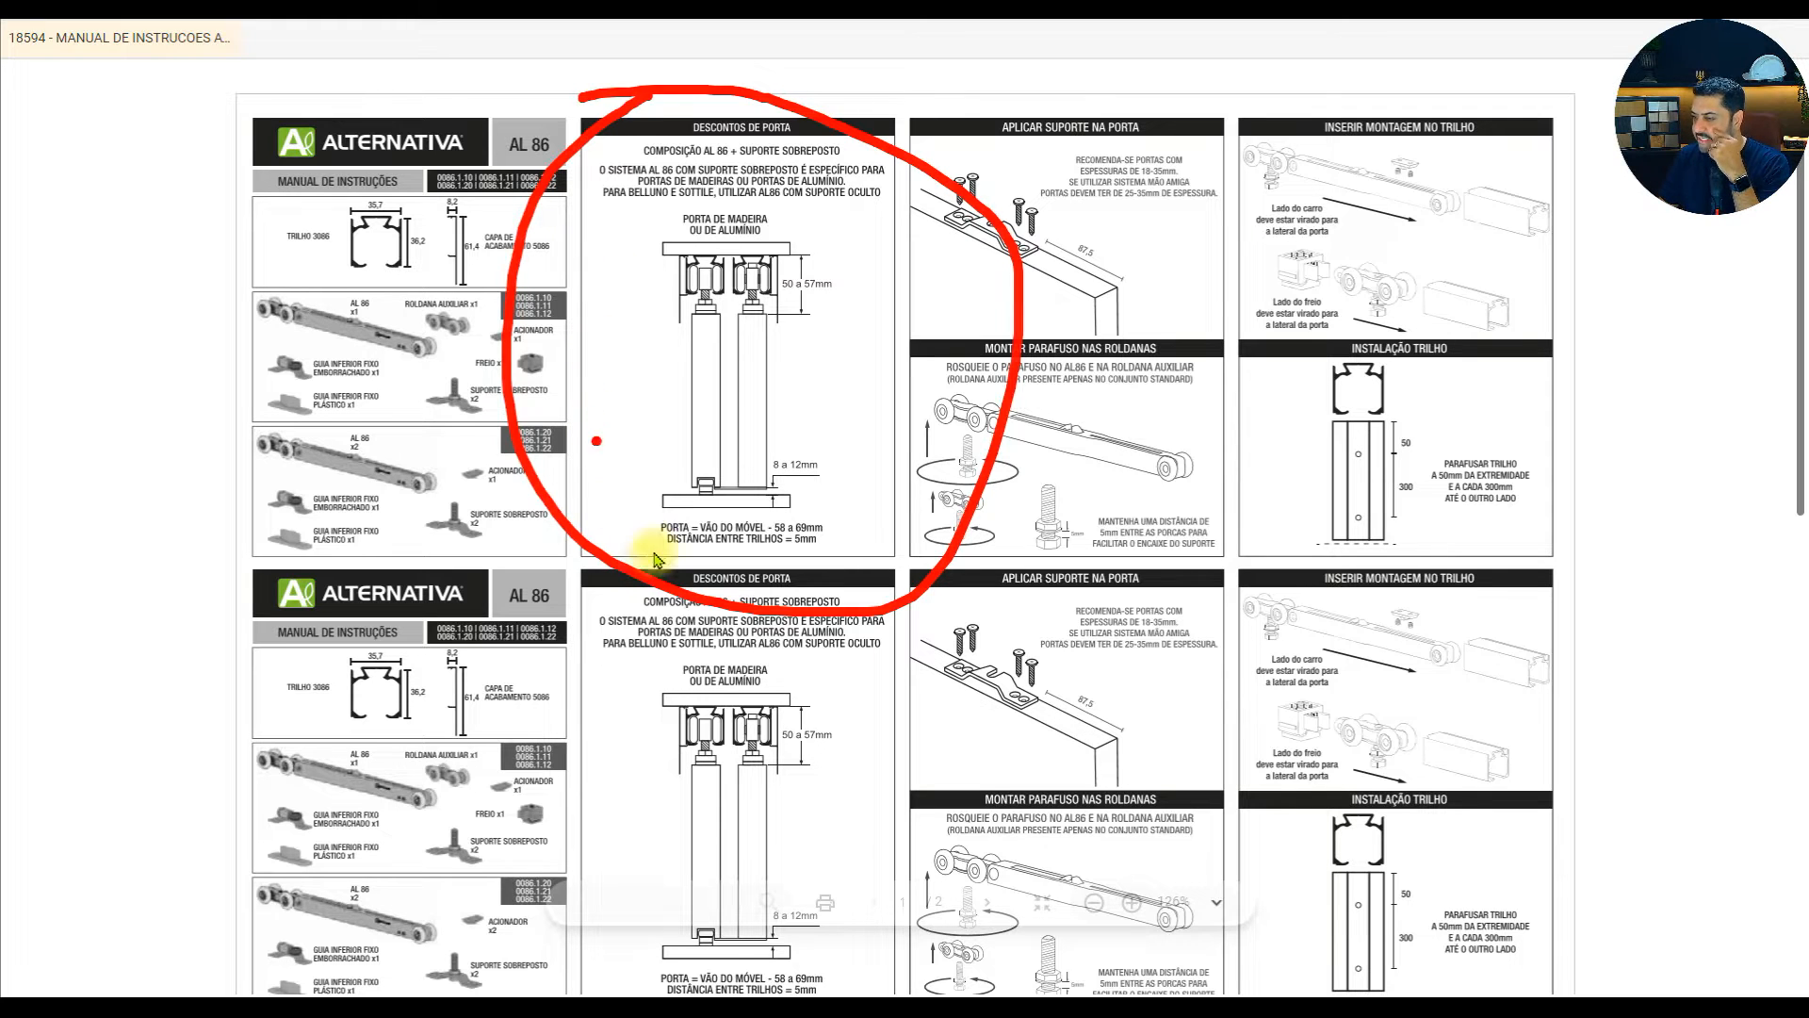
mouse_move(640, 508)
mouse_down()
mouse_move(725, 547)
mouse_move(833, 524)
mouse_move(666, 516)
mouse_up()
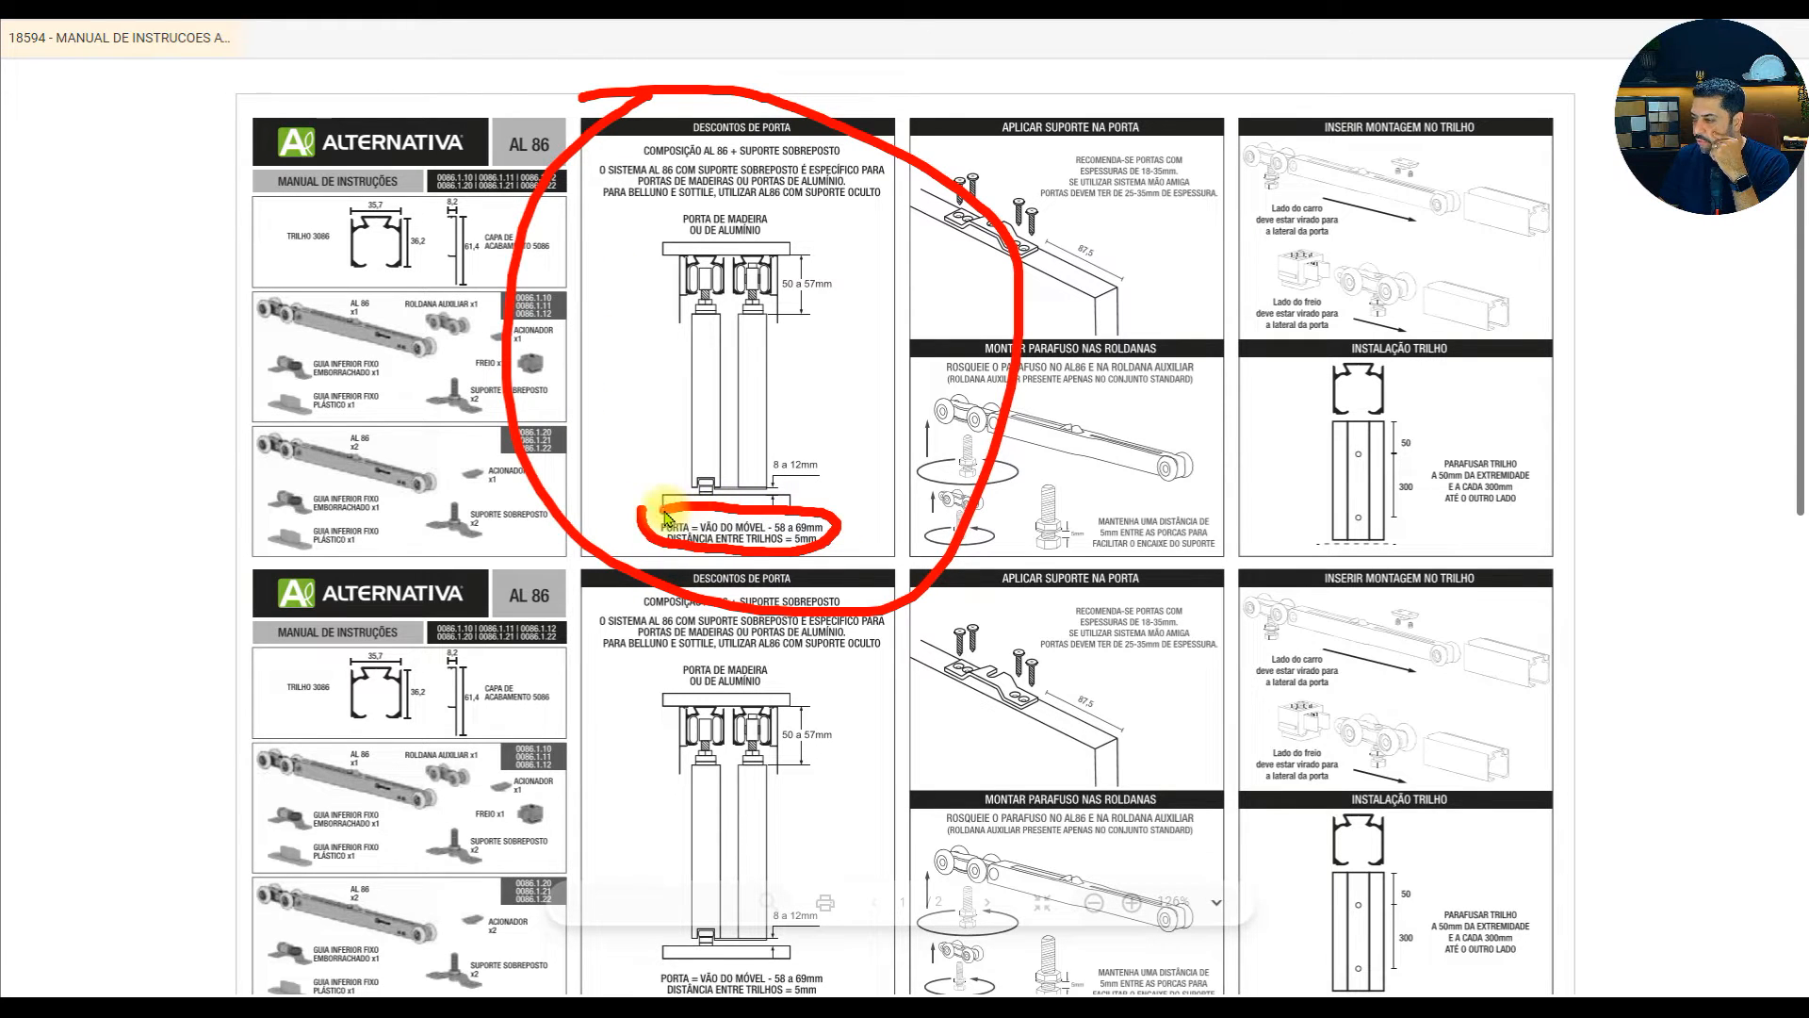